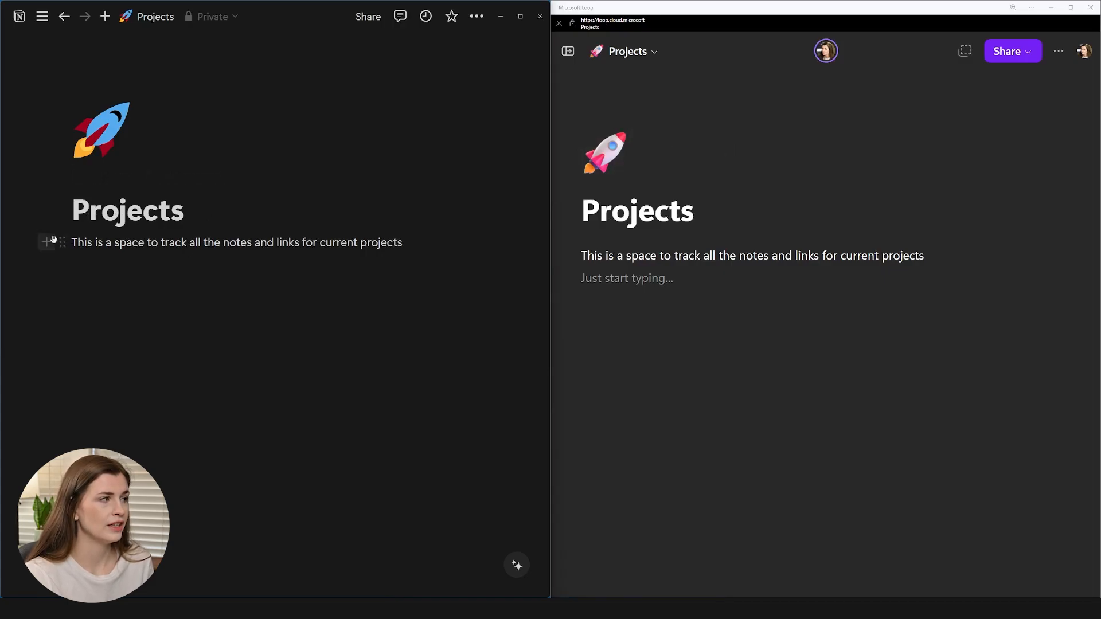
Step: Examine the action options for the introductory paragraph block in Notion and place the cursor in the matching Loop paragraph
click(67, 247)
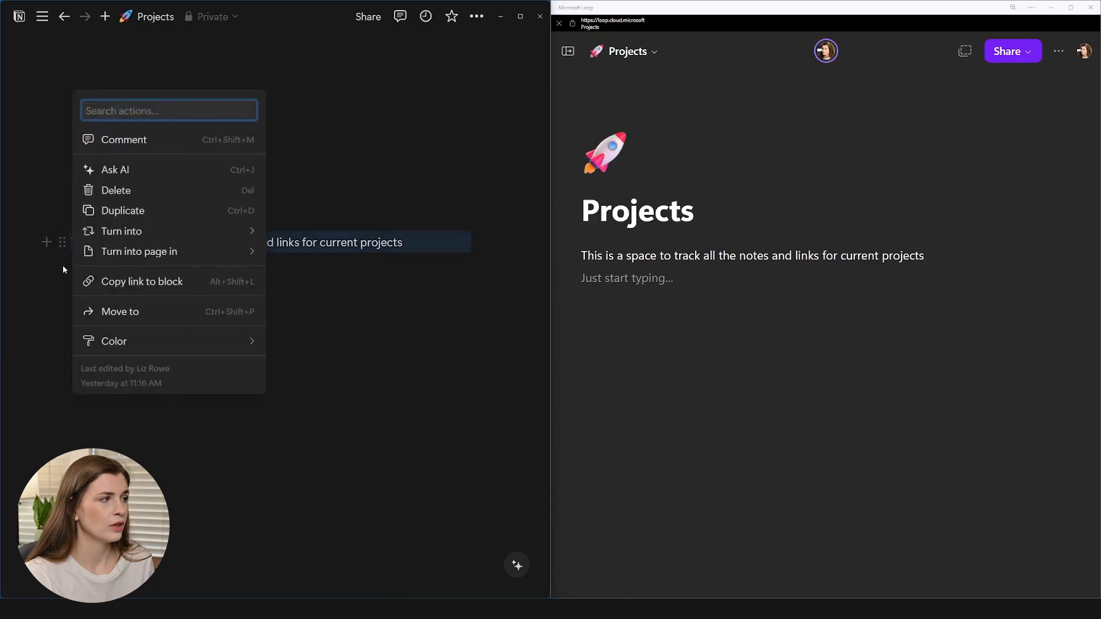
key(Escape)
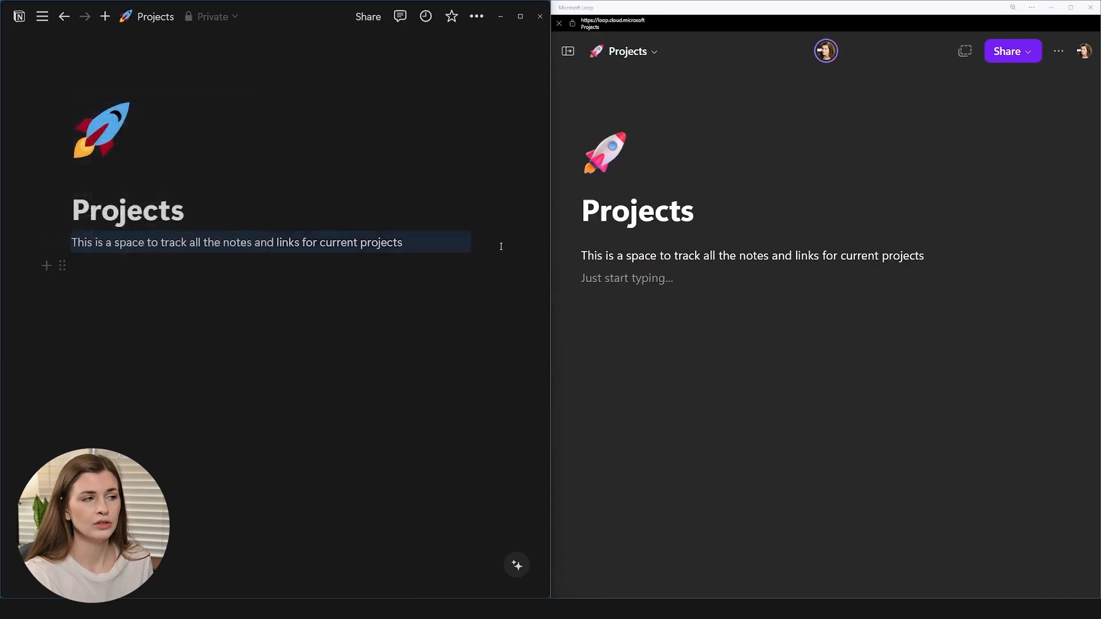
click(657, 256)
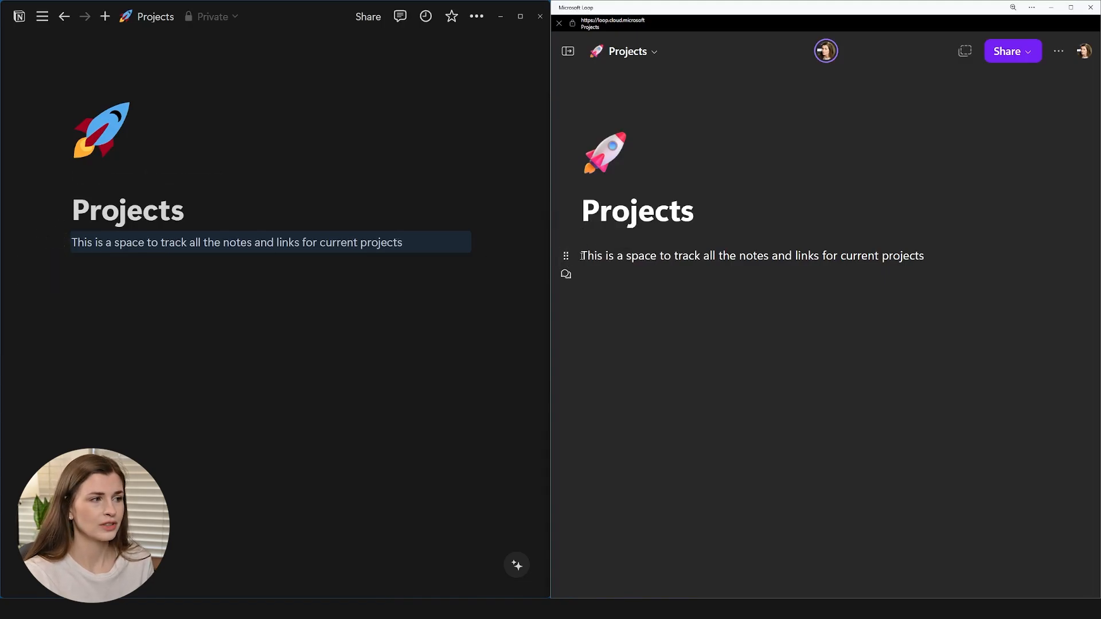
Step: Browse Notion's insertable block types from the empty line below the introductory text, down to the database views
click(311, 282)
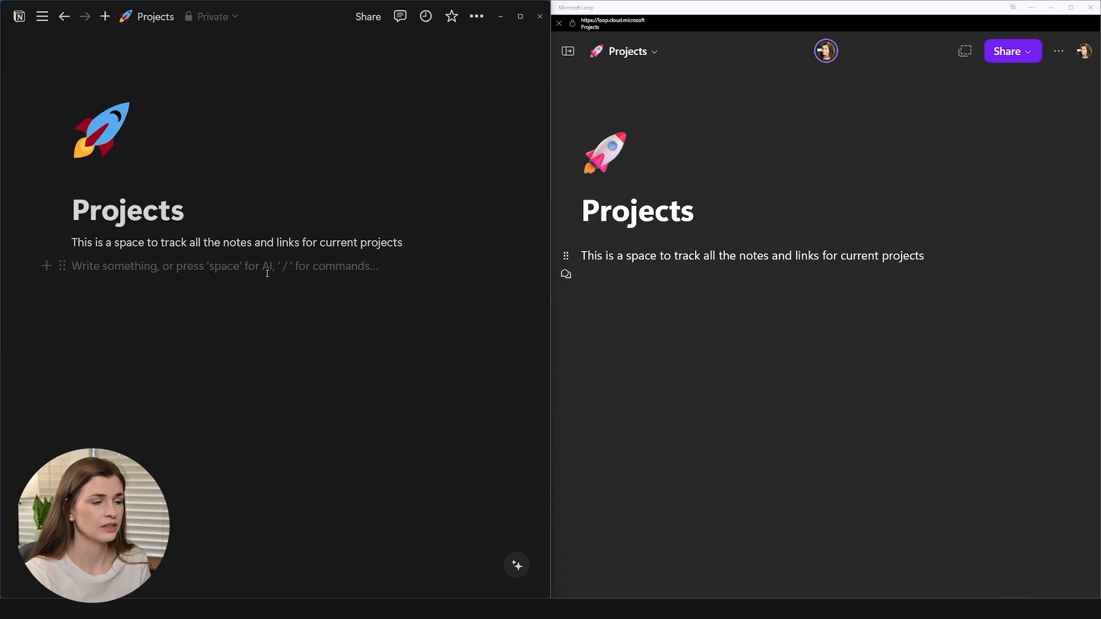
text(/)
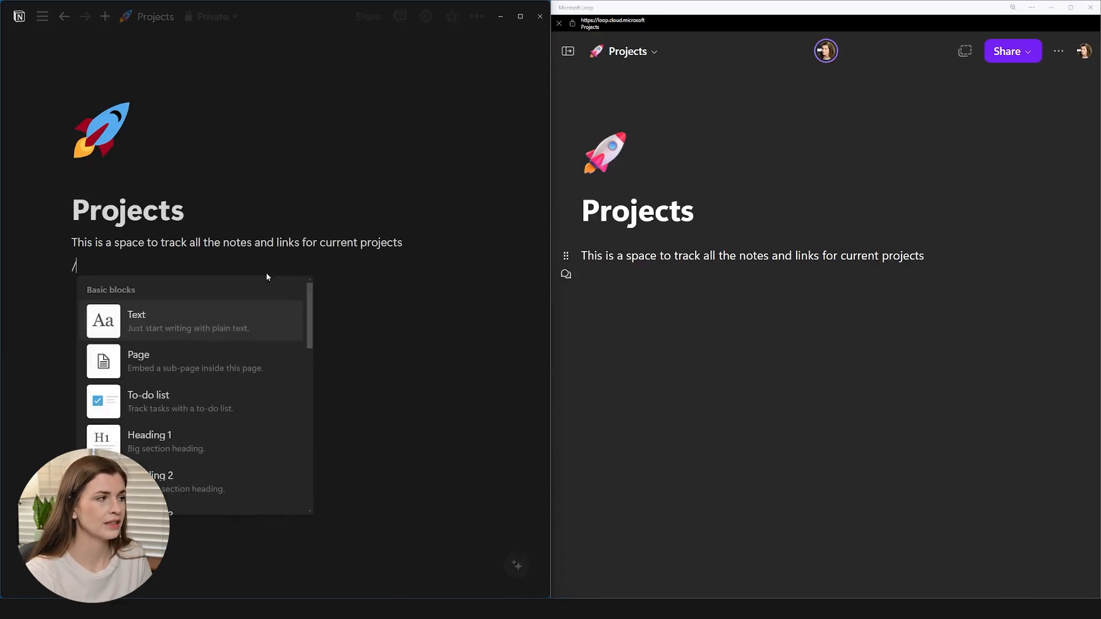
scroll(269, 390, down, 3)
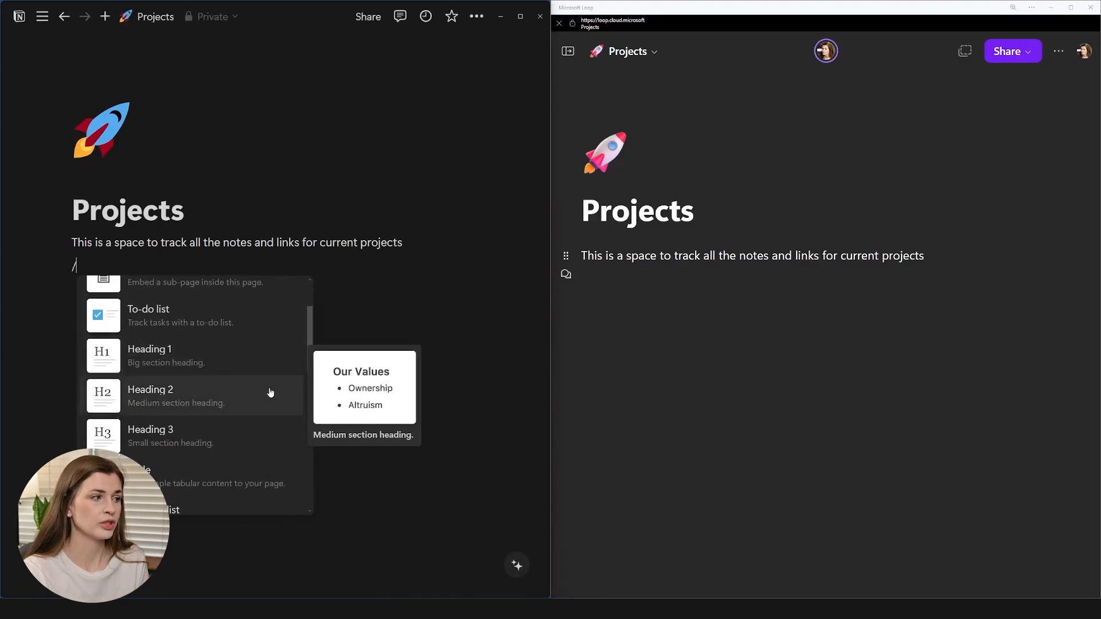
scroll(246, 393, down, 10)
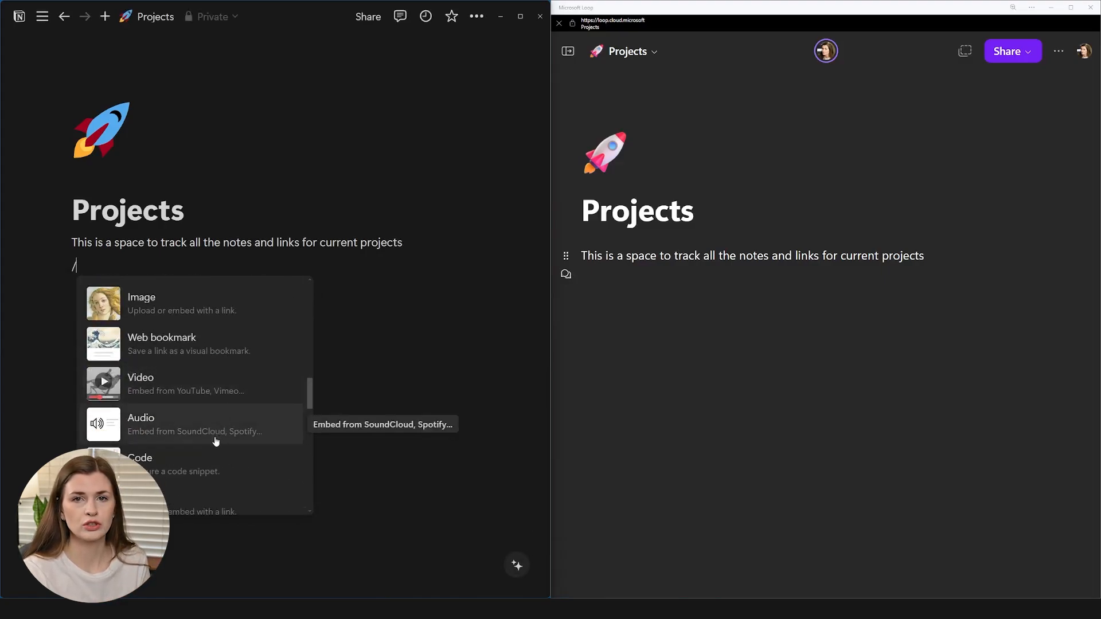
scroll(218, 441, down, 3)
Step: Browse Loop's full insert list below its introductory text and compare it with the remaining block types in Notion's insert list
click(575, 277)
text(/)
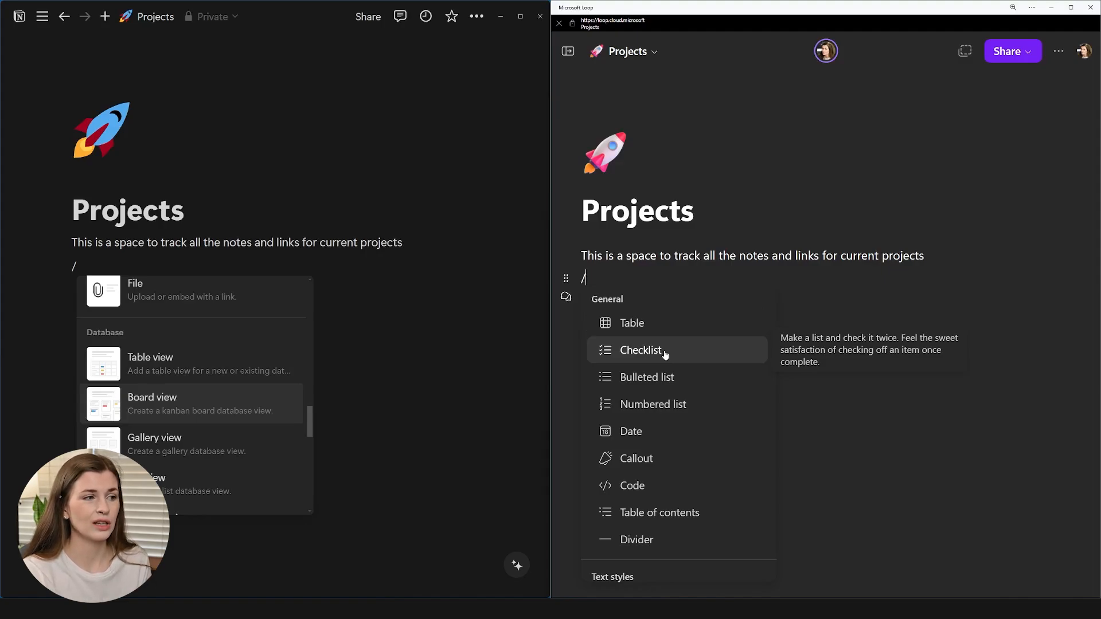
scroll(667, 393, down, 7)
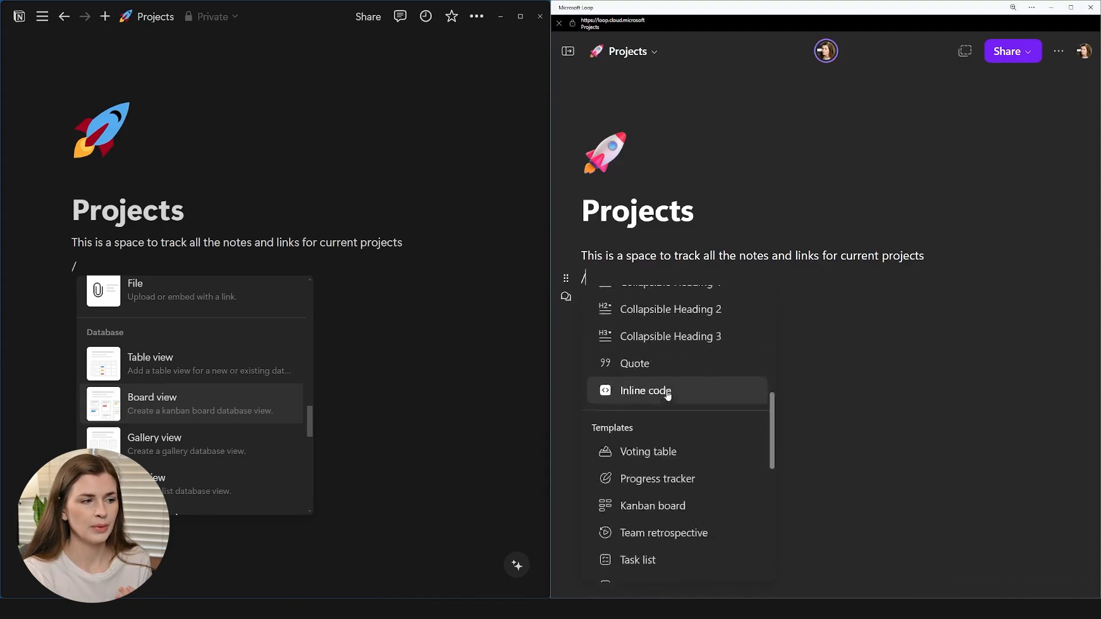
scroll(667, 395, down, 7)
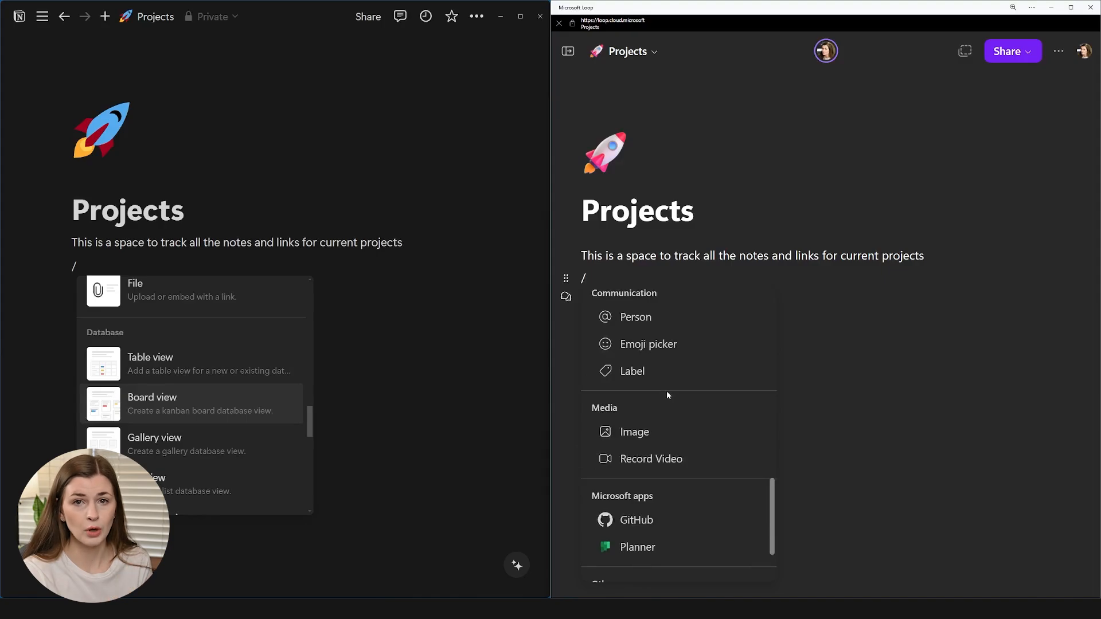
scroll(664, 392, down, 2)
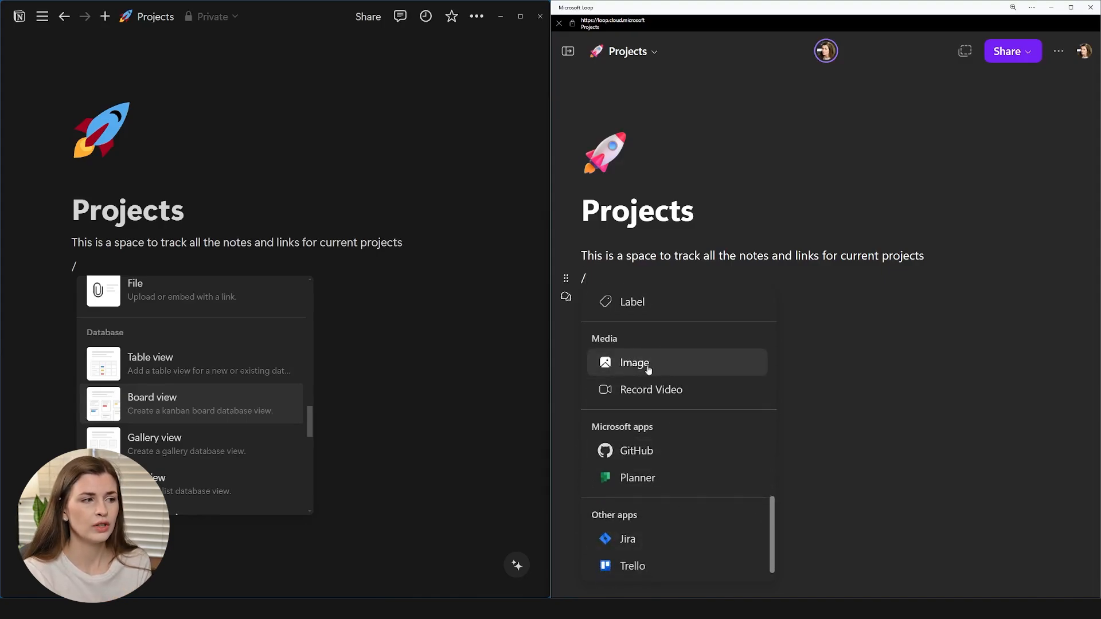
scroll(171, 396, down, 1)
scroll(172, 412, down, 10)
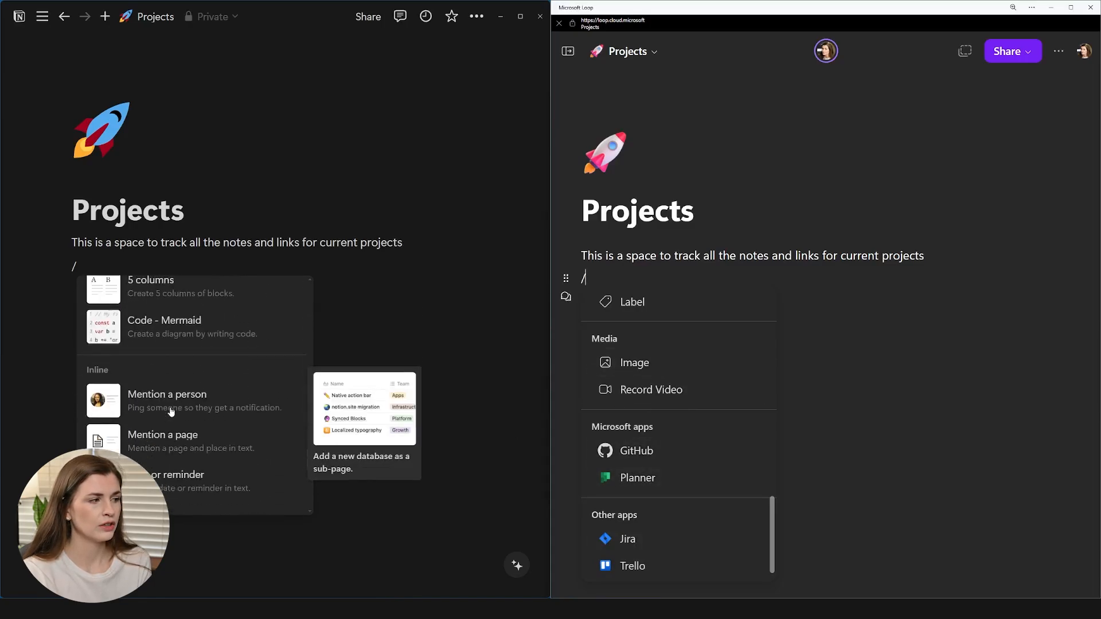
scroll(171, 412, down, 10)
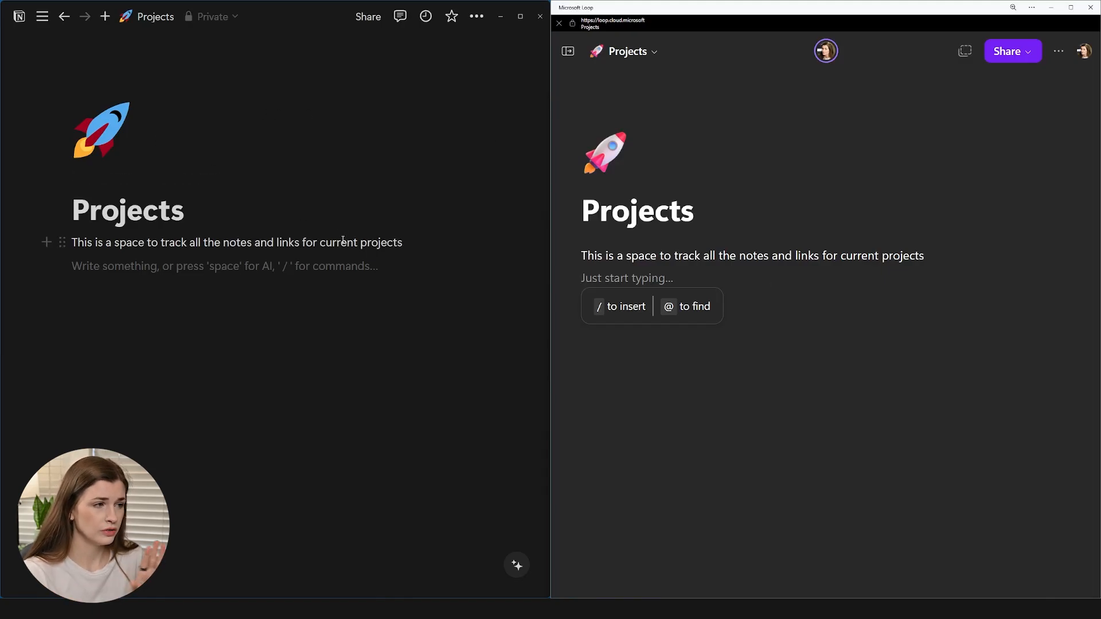
Step: Lock the Notion sidebar open beside the Projects page to show the teamspaces and private pages
mouse_move(42, 21)
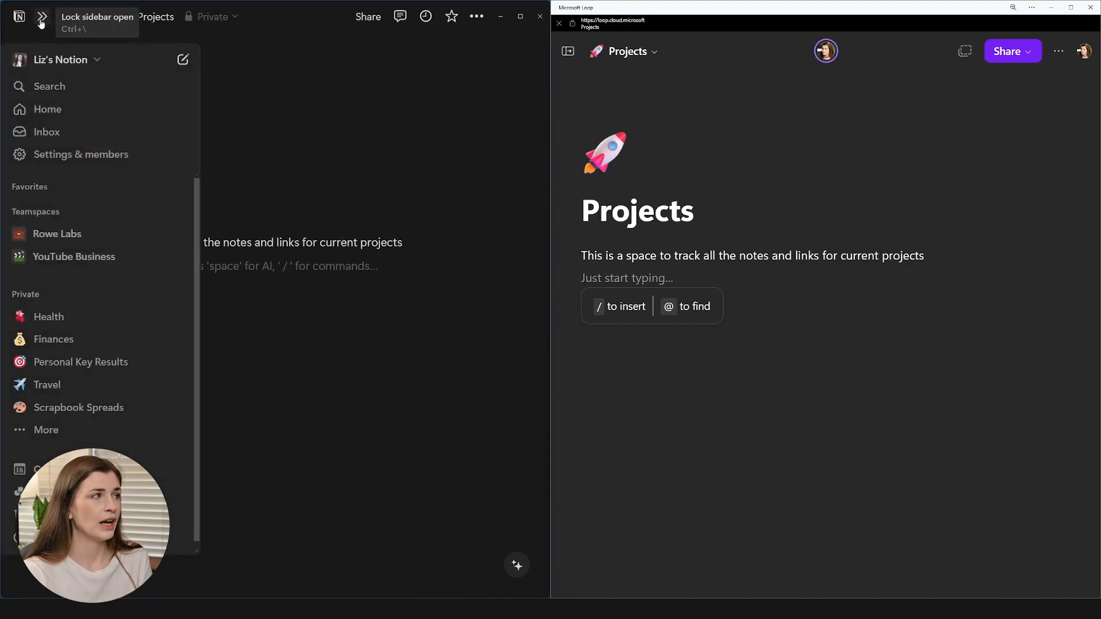
click(42, 21)
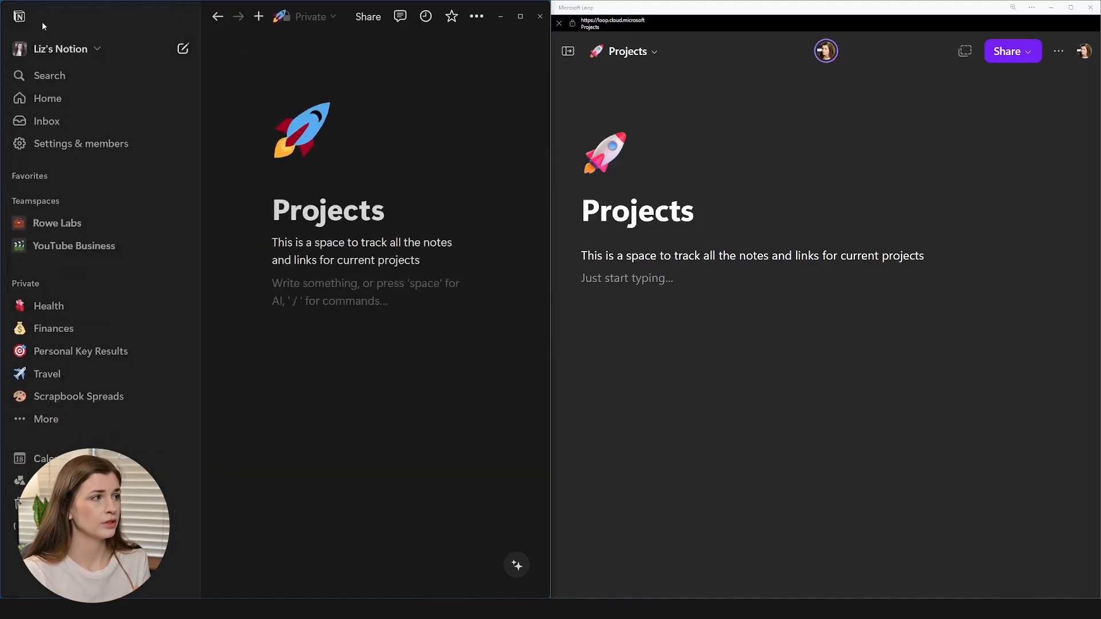
Step: Switch to Loop and go from the Projects page to the home page to review all workspaces
click(567, 53)
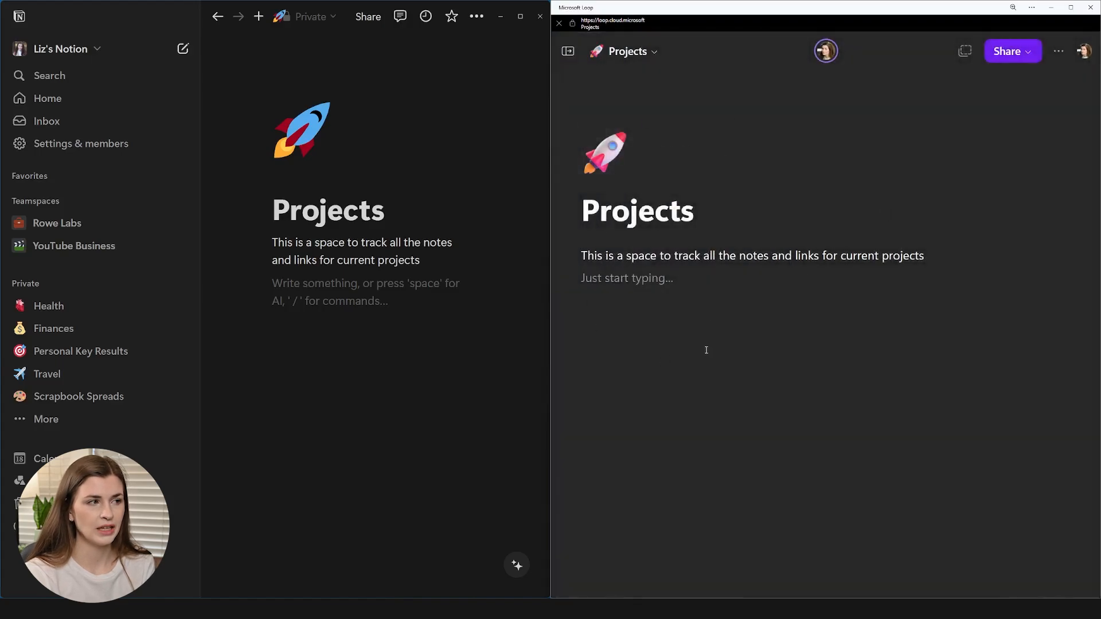
mouse_move(568, 51)
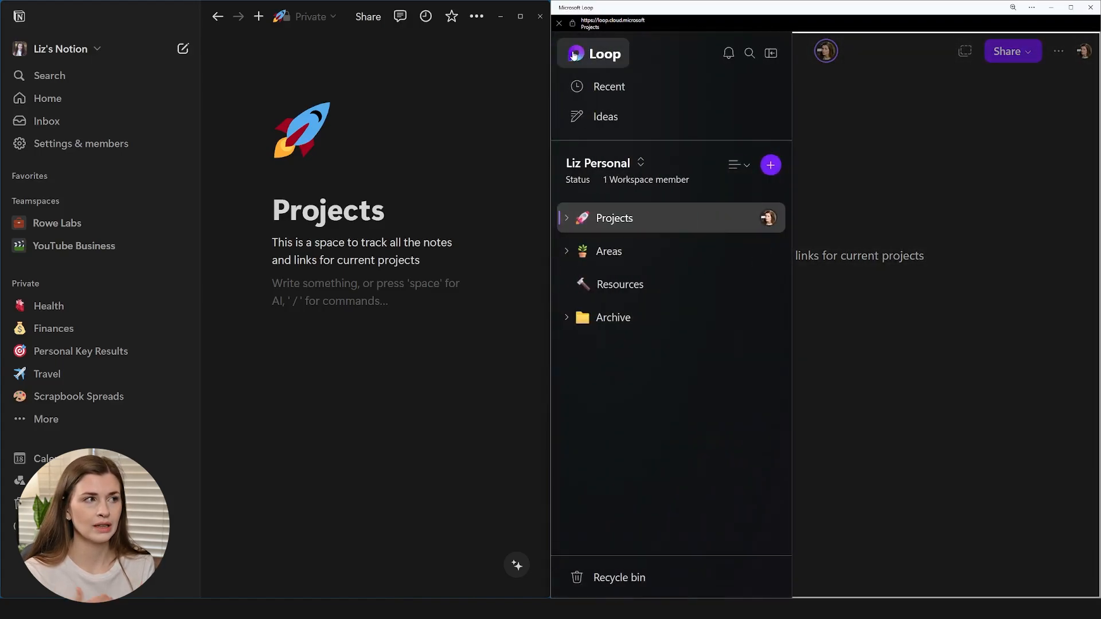
click(605, 63)
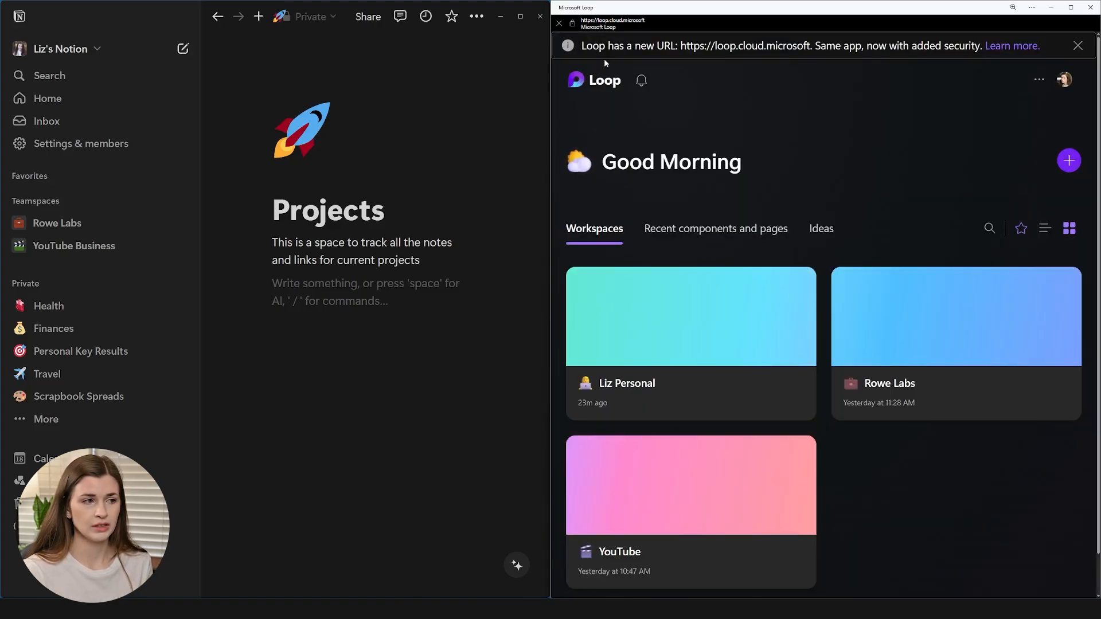
scroll(660, 401, down, 1)
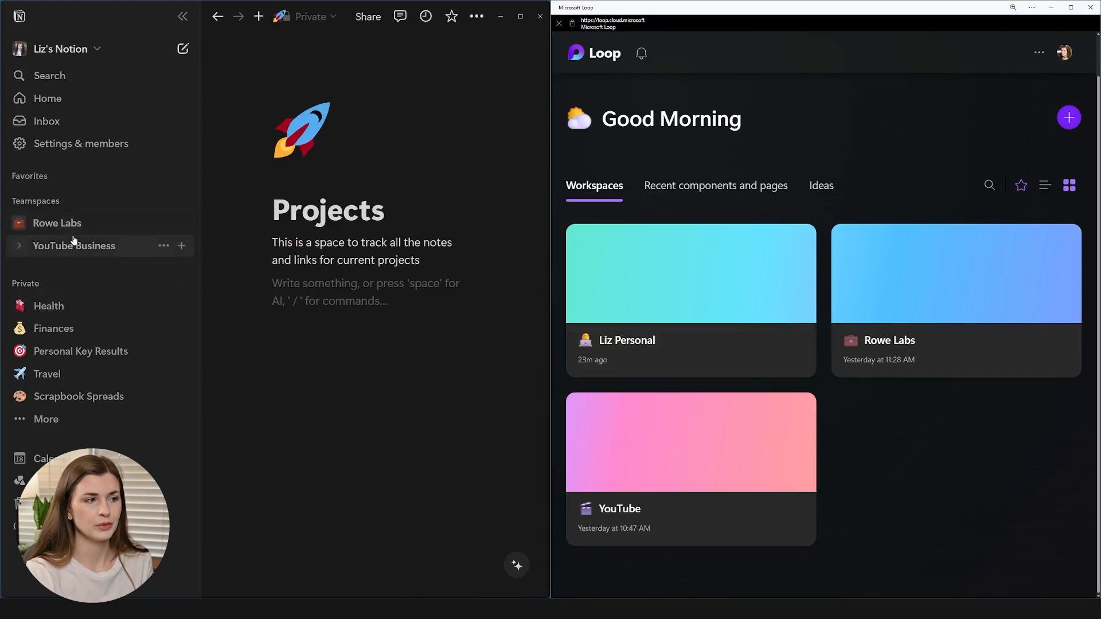
Step: Open the personal workspace from the Loop home page and check its list of switchable workspaces, ending on the Projects page
click(689, 342)
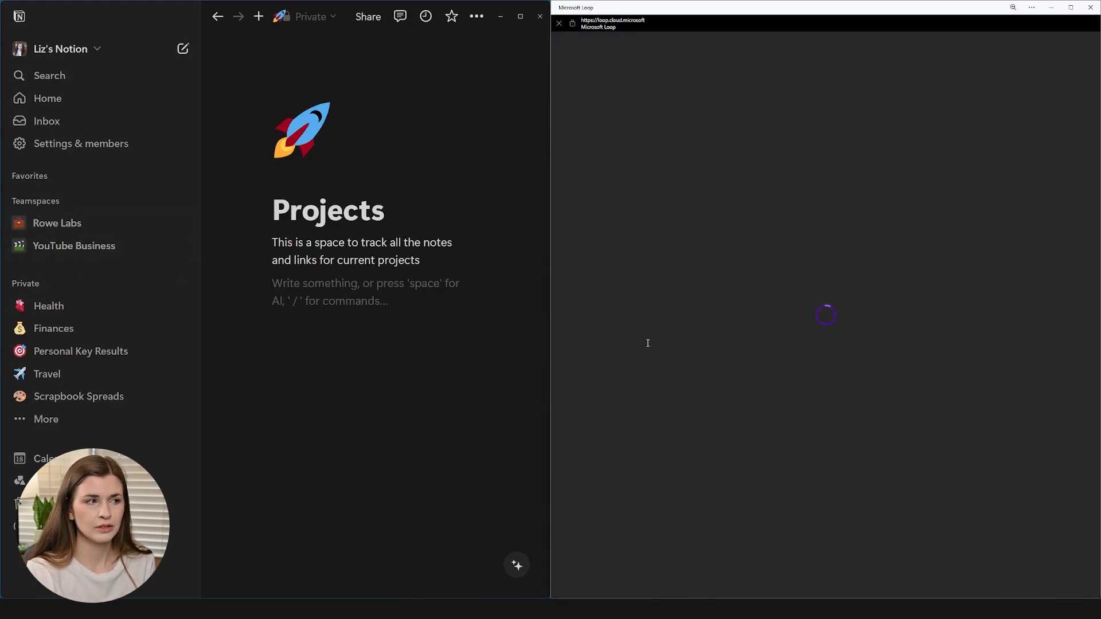
click(568, 51)
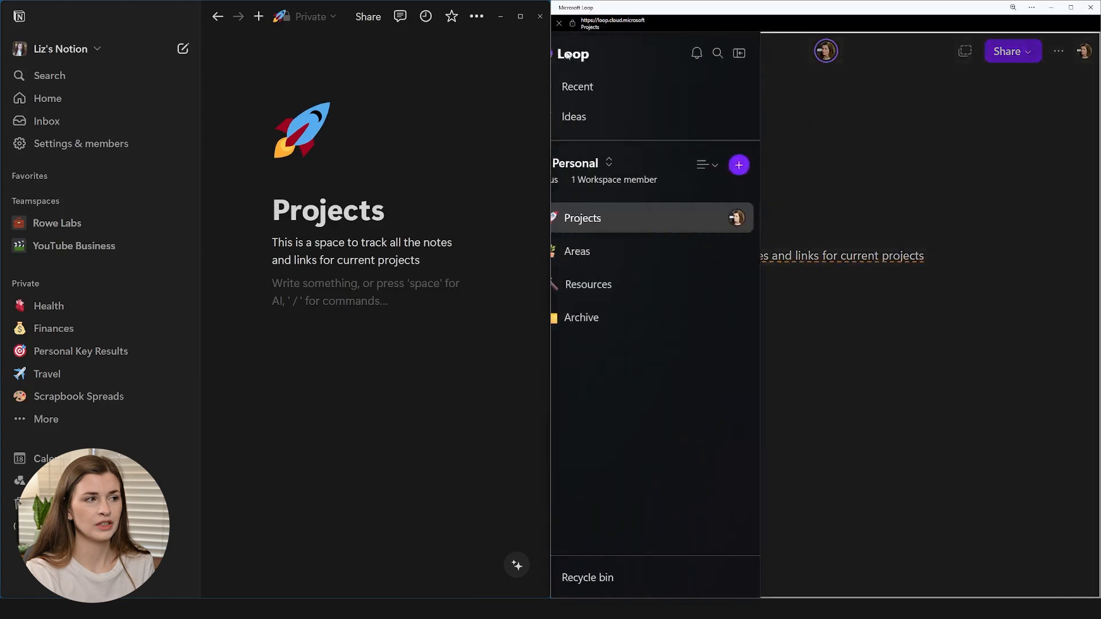
click(602, 168)
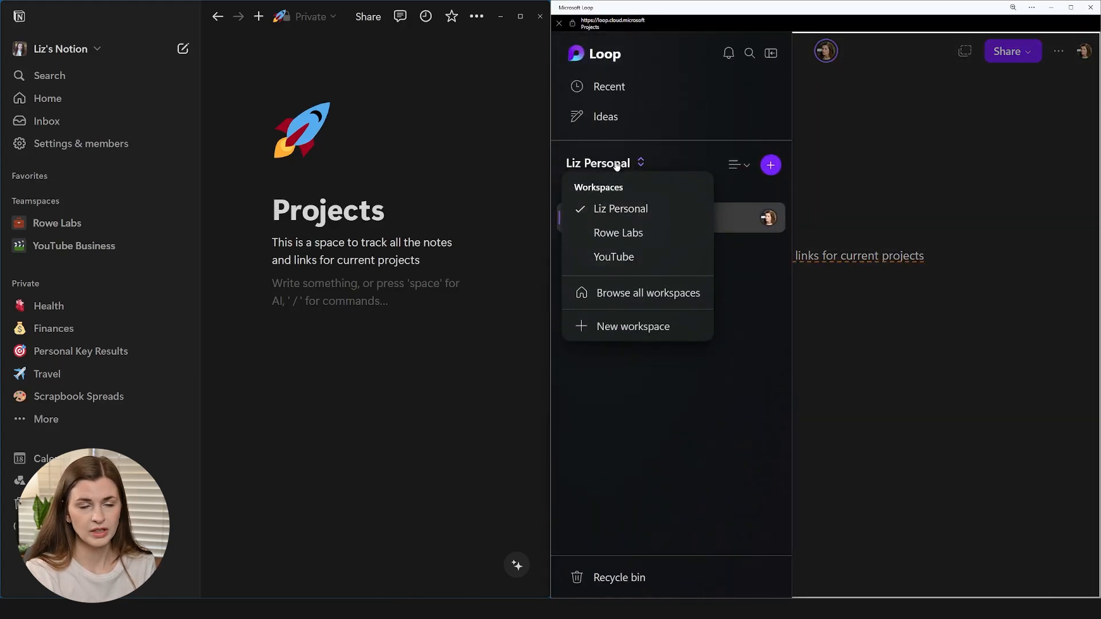
click(662, 158)
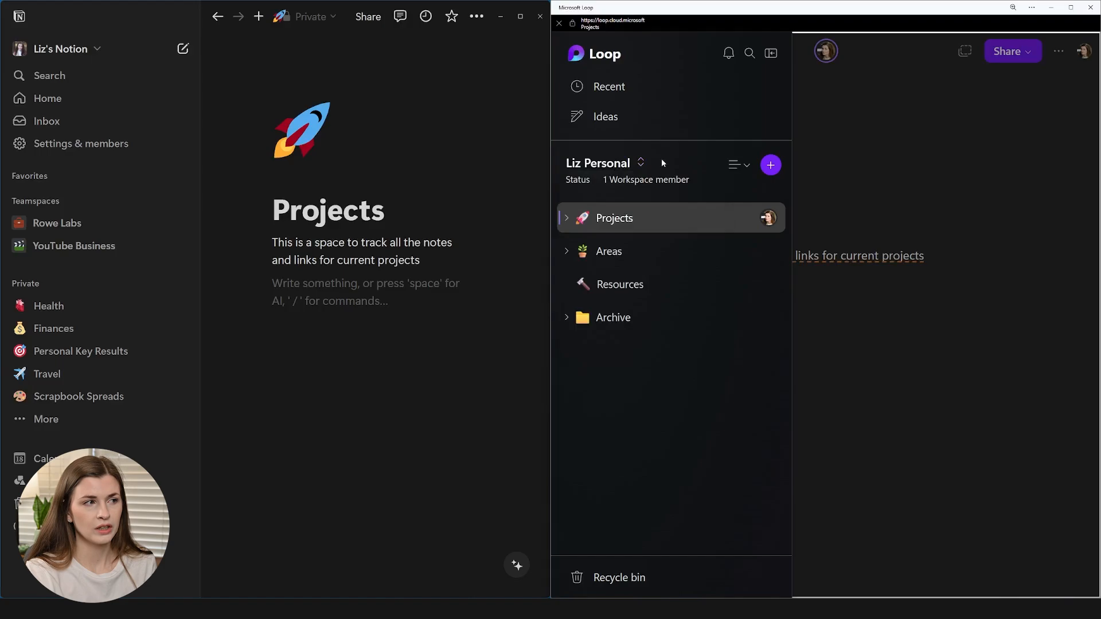
click(901, 307)
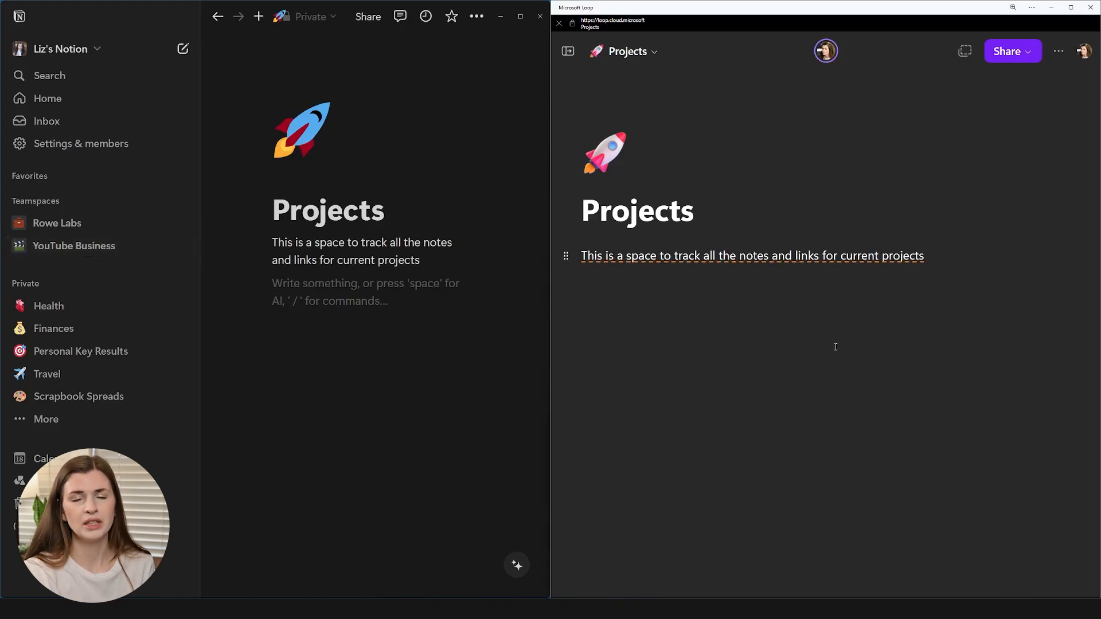
click(663, 302)
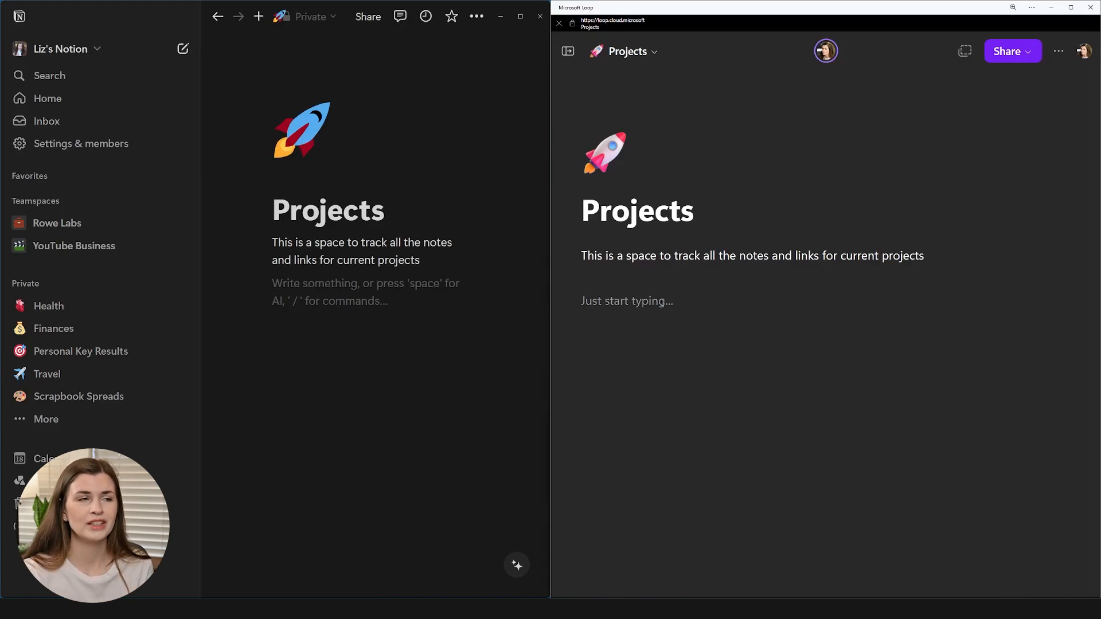
click(573, 57)
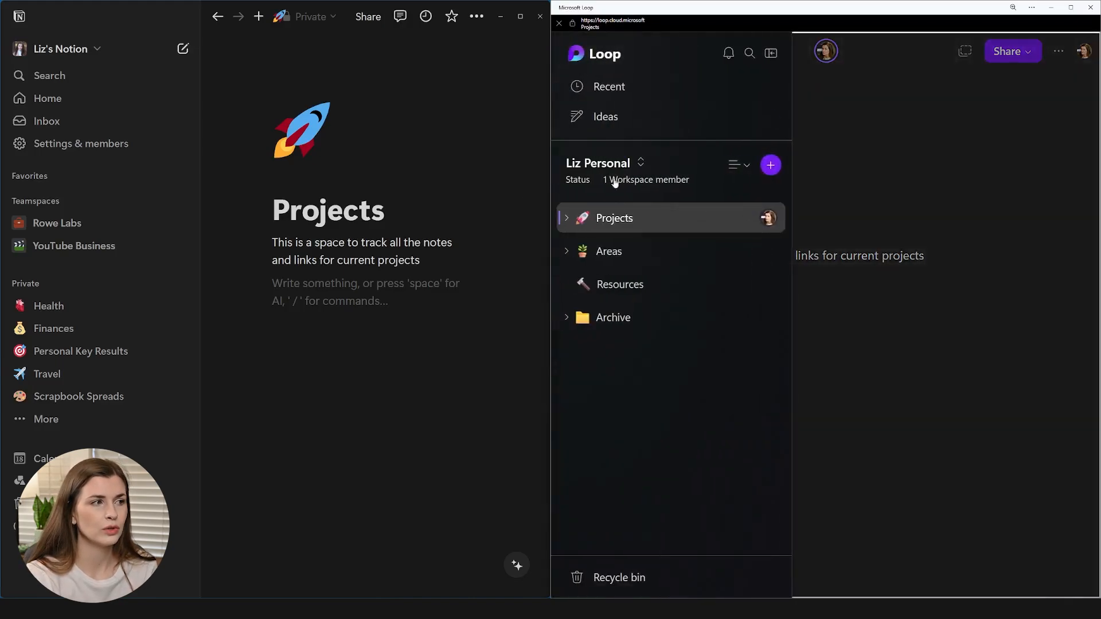
click(604, 55)
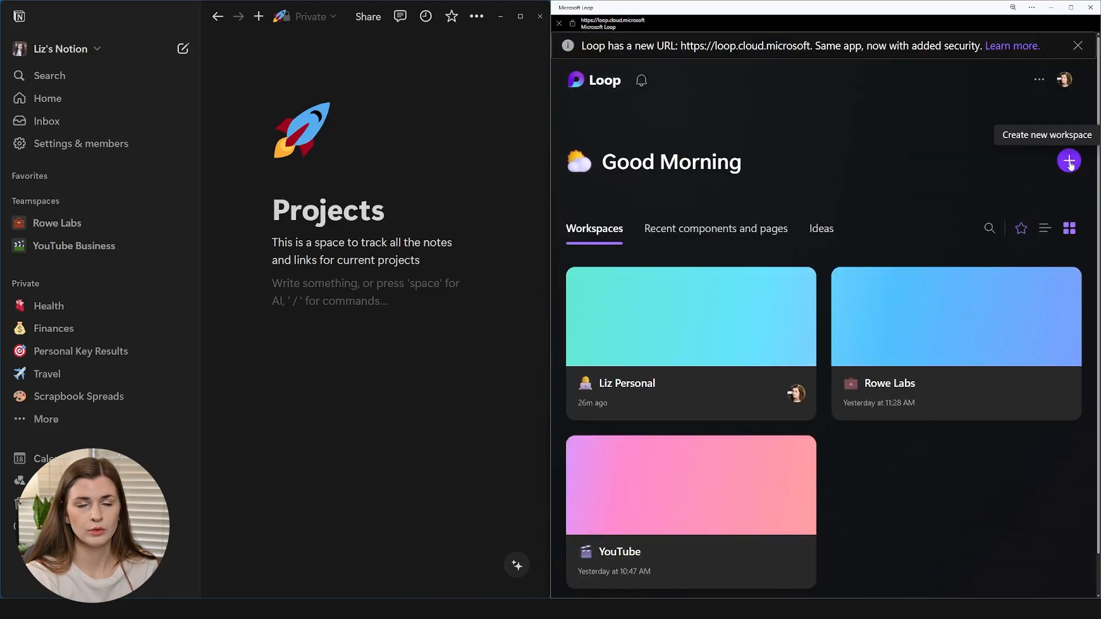
click(677, 391)
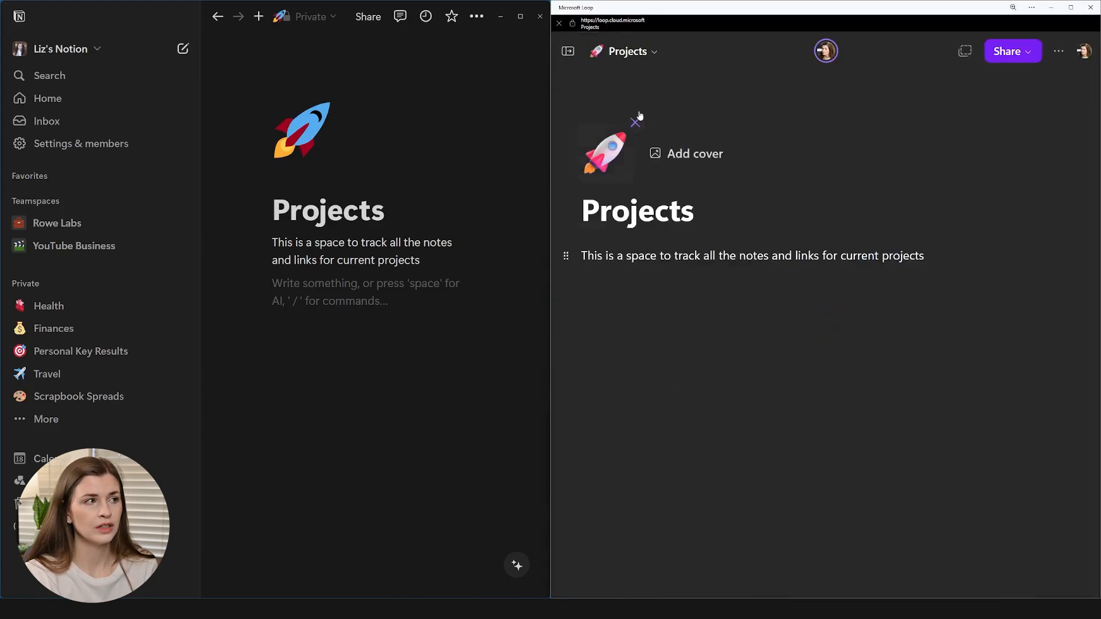
Step: Expand the Projects subpages in the Loop sidebar and review the workspace list, ending on the Projects page
mouse_move(572, 66)
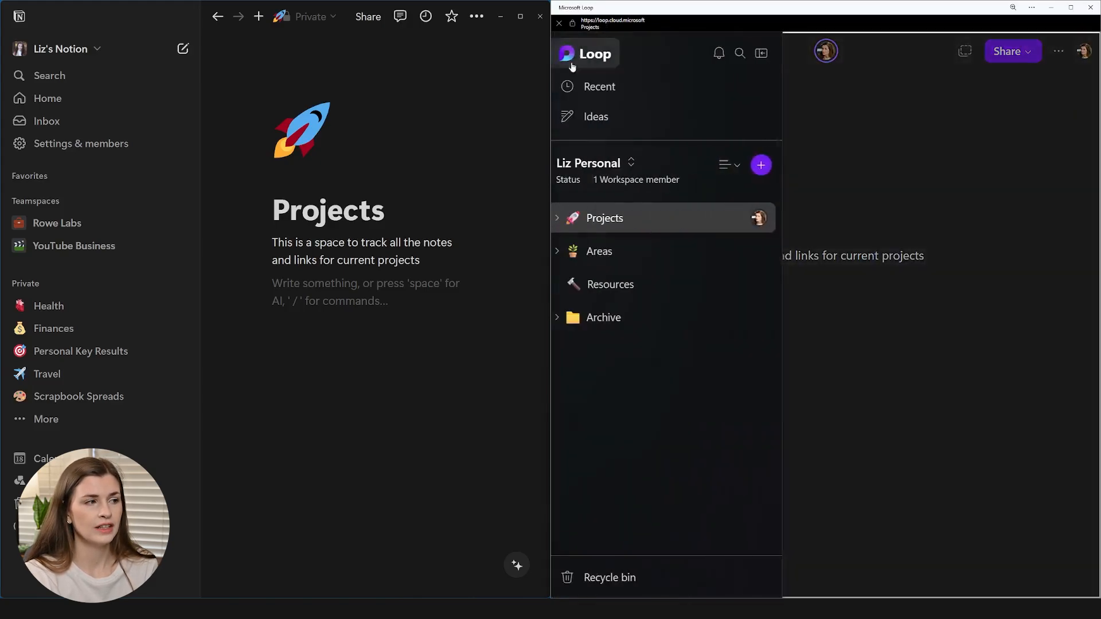
click(565, 219)
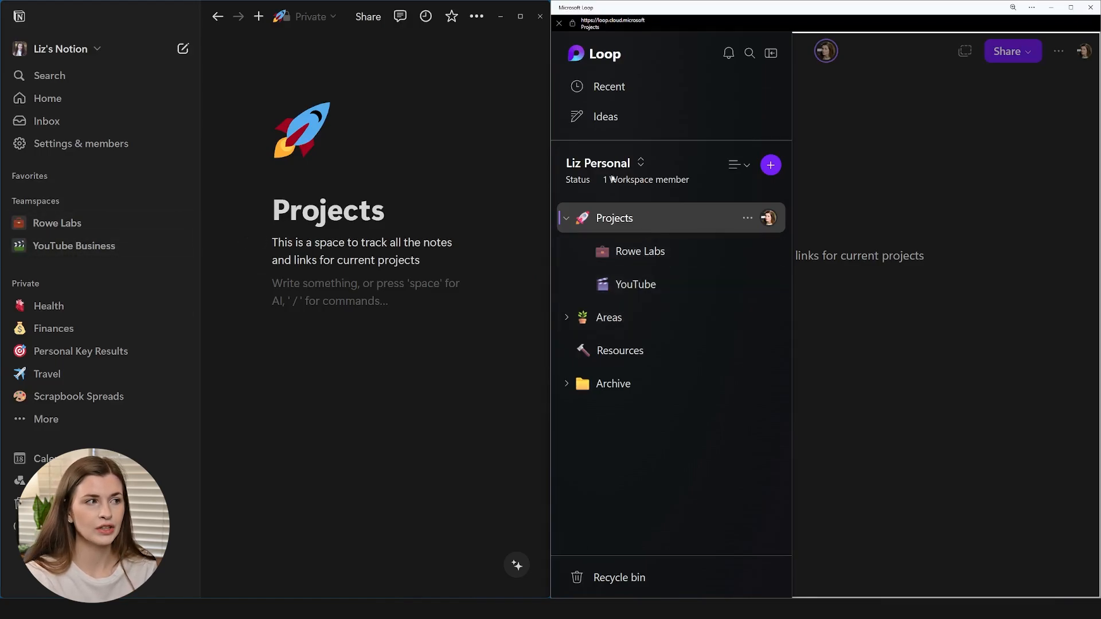
click(608, 165)
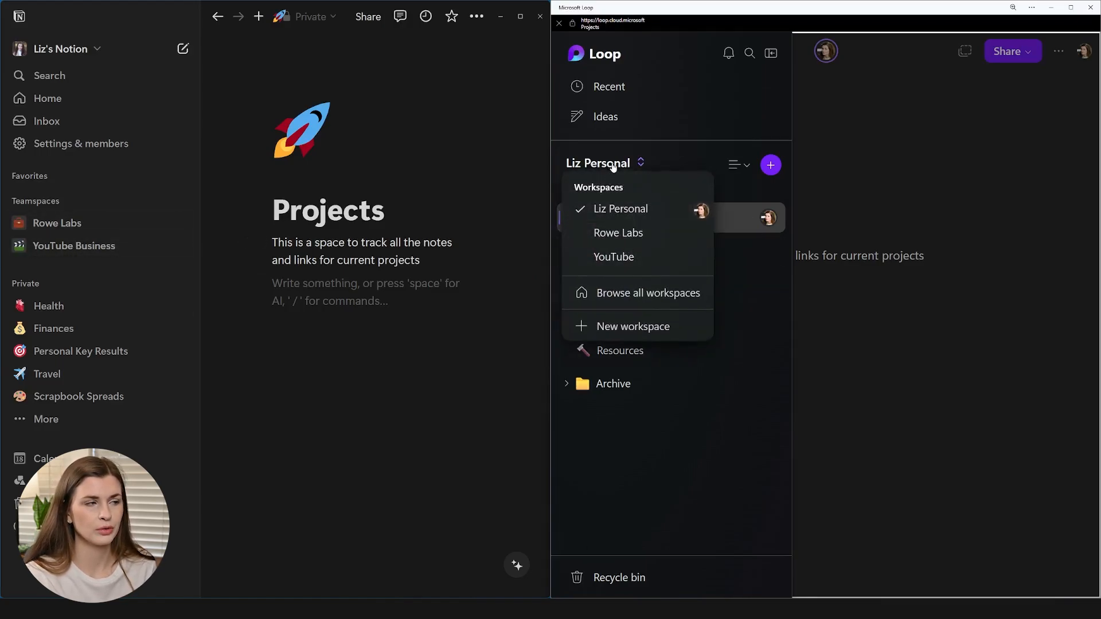
click(739, 260)
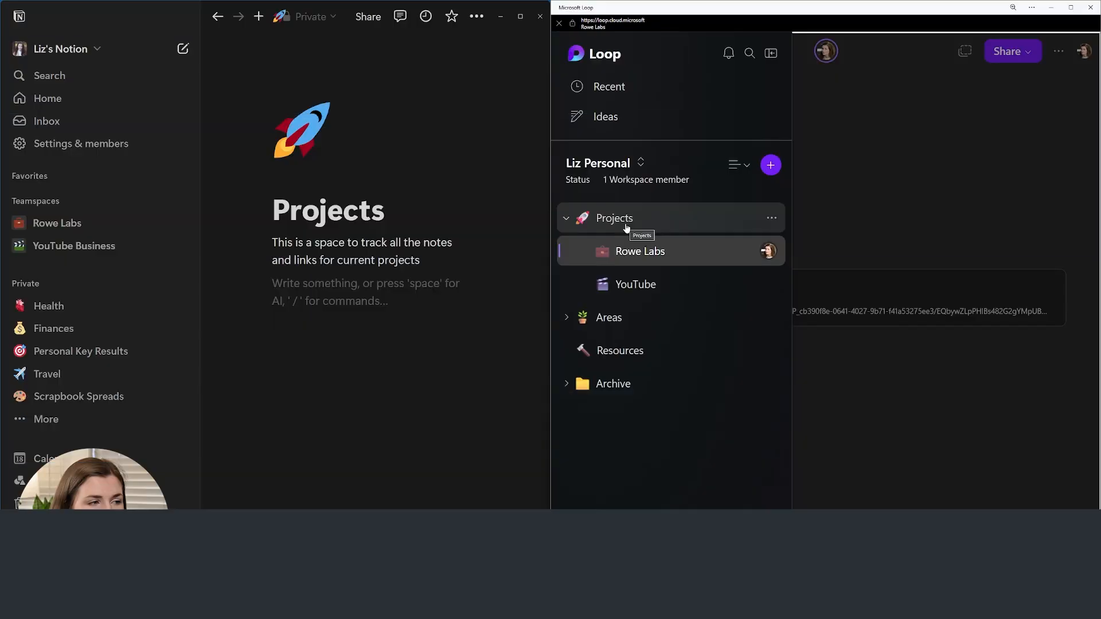
click(618, 221)
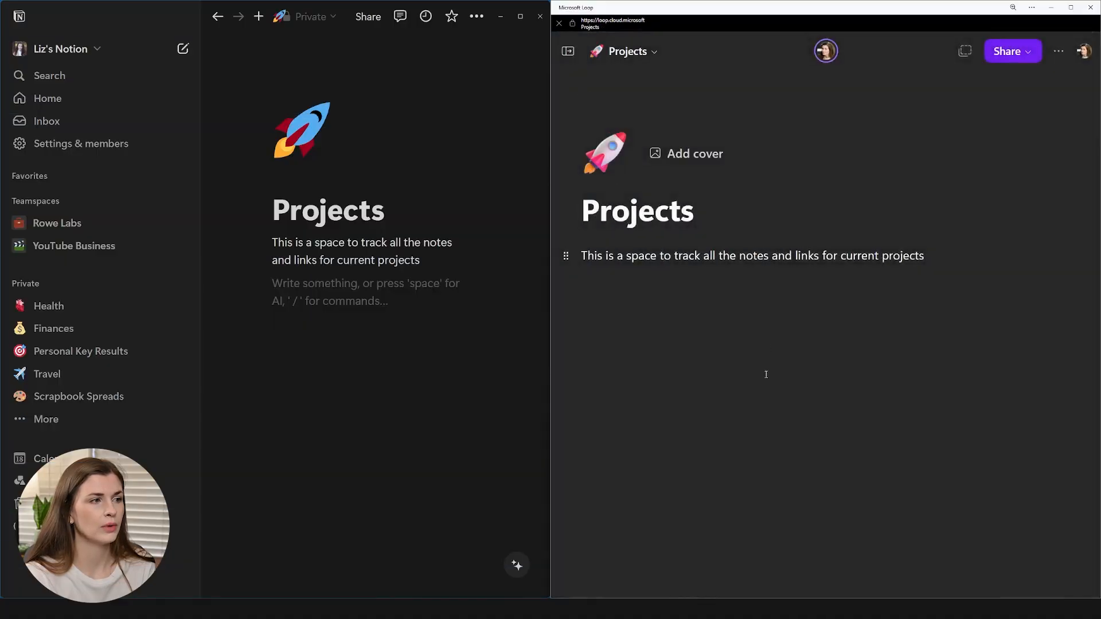
Step: Collapse the Notion sidebar and show the page list of the personal workspace in Loop
click(183, 16)
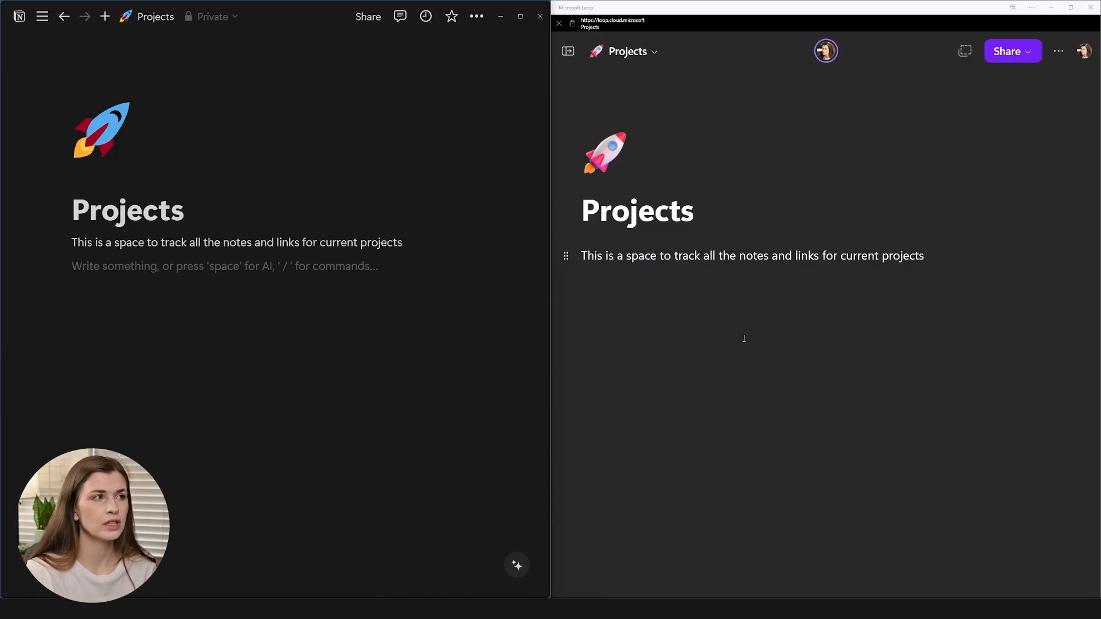
click(567, 52)
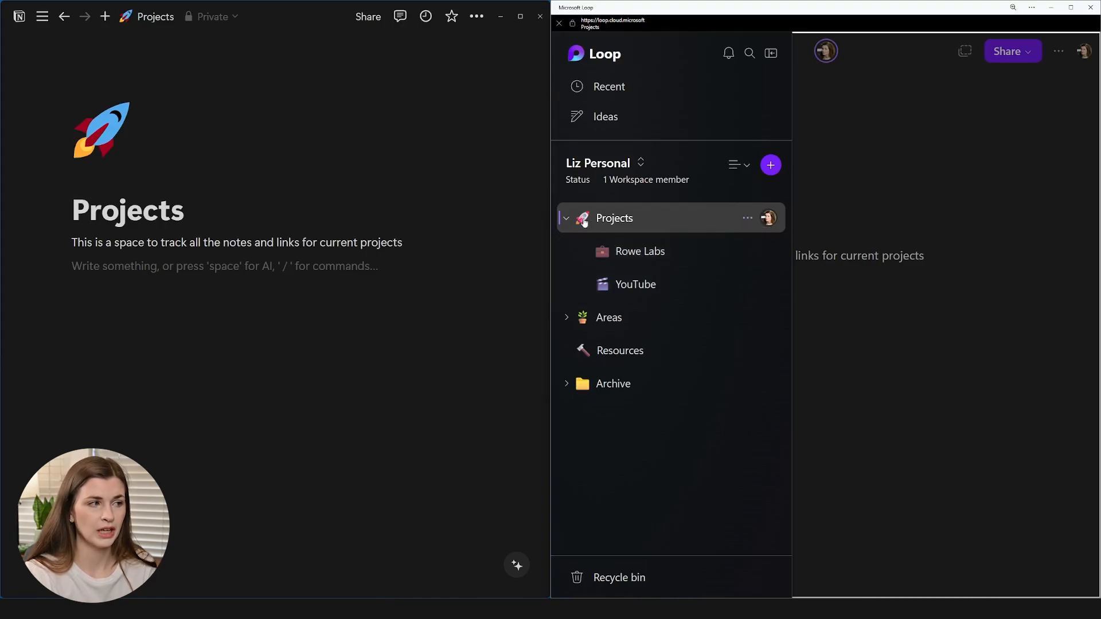
Step: Create a new page in Loop's personal workspace and add an untitled subpage beneath it
click(770, 165)
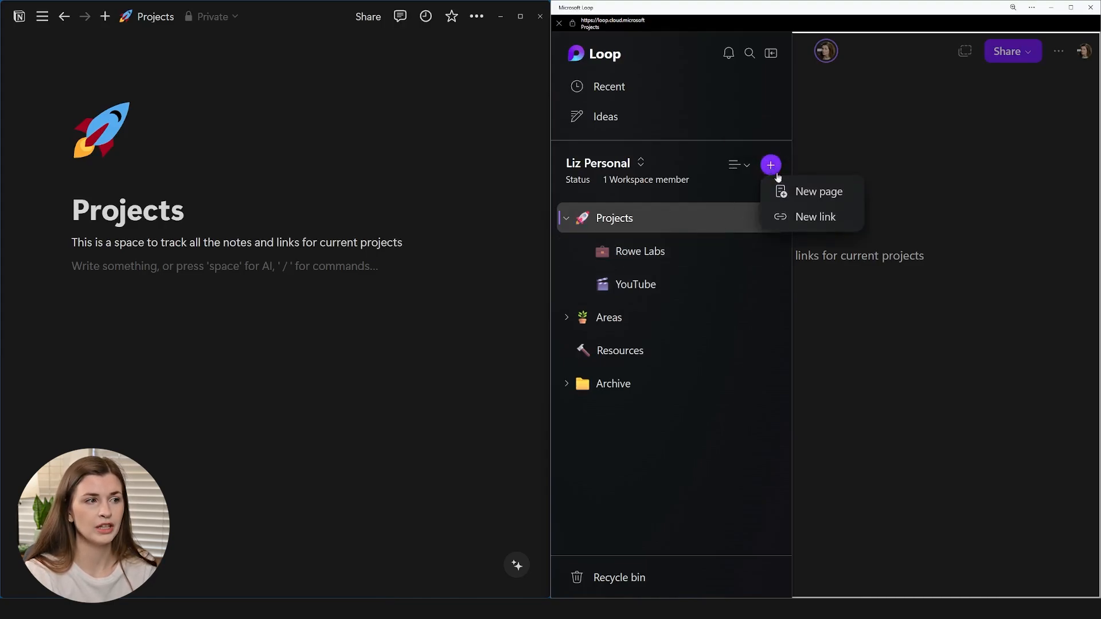
click(818, 194)
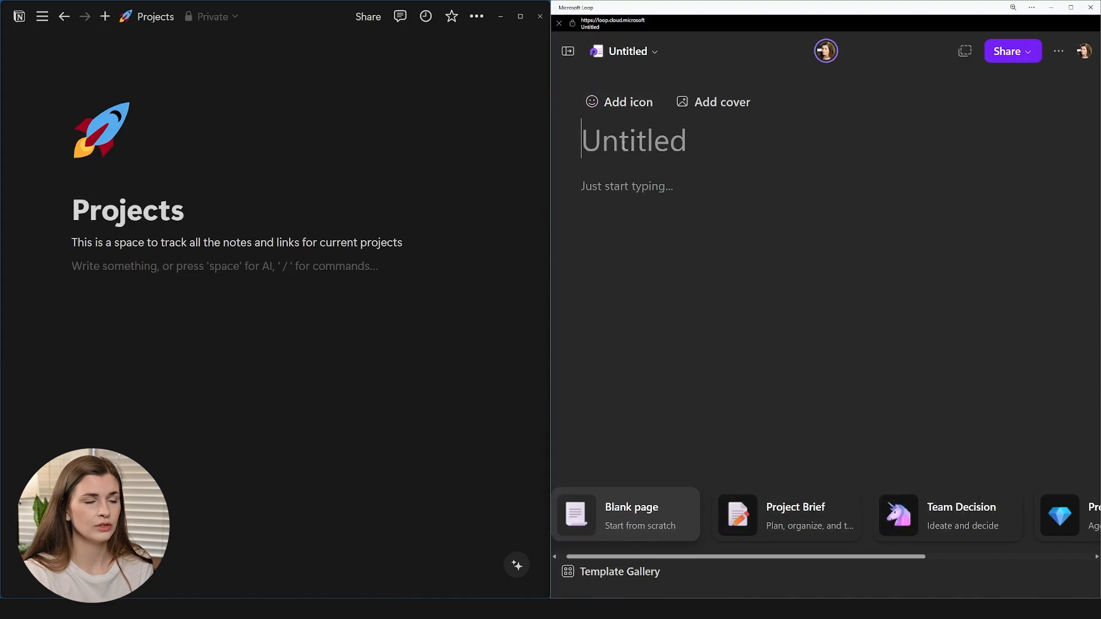
mouse_move(568, 51)
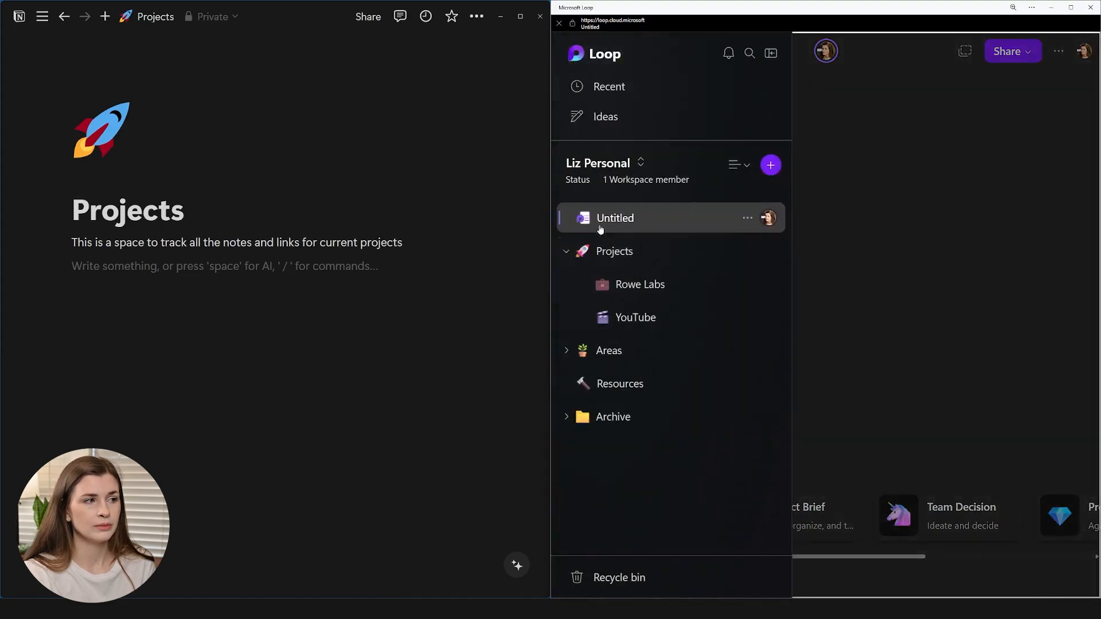
click(748, 219)
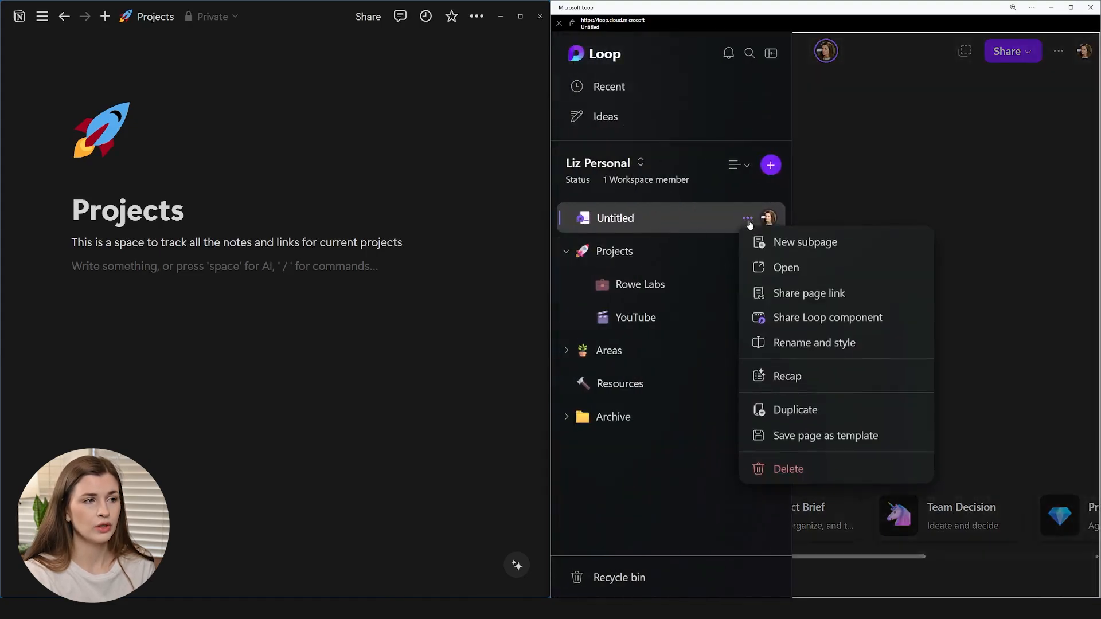
click(784, 246)
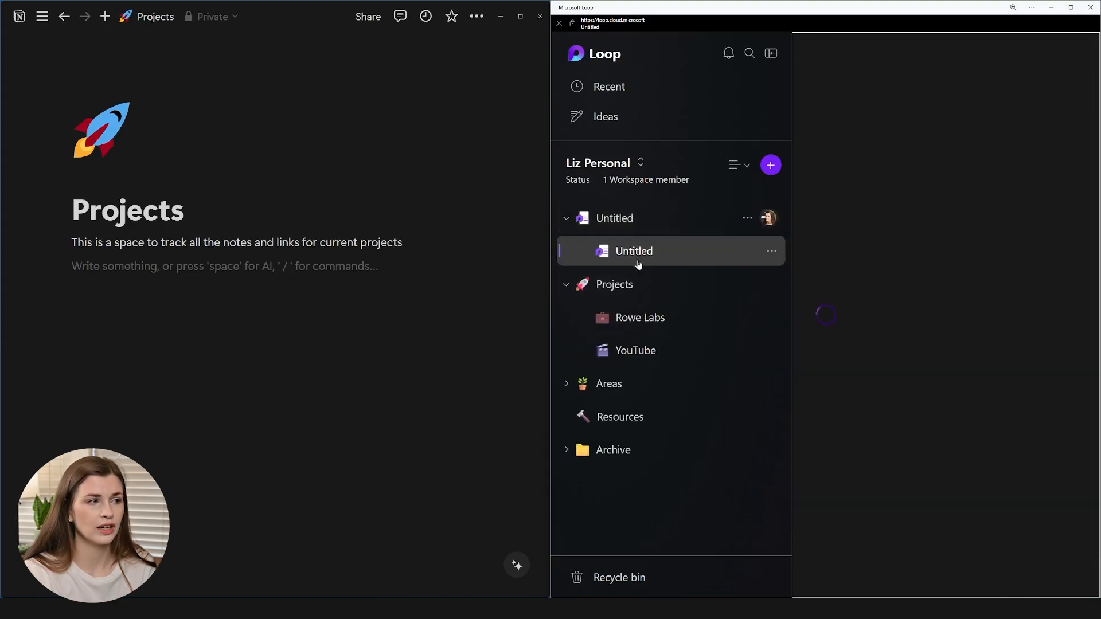
click(641, 264)
Step: Add a link to the Hidden Potential of Teams presentation to the Loop workspace using the copied URL
click(571, 52)
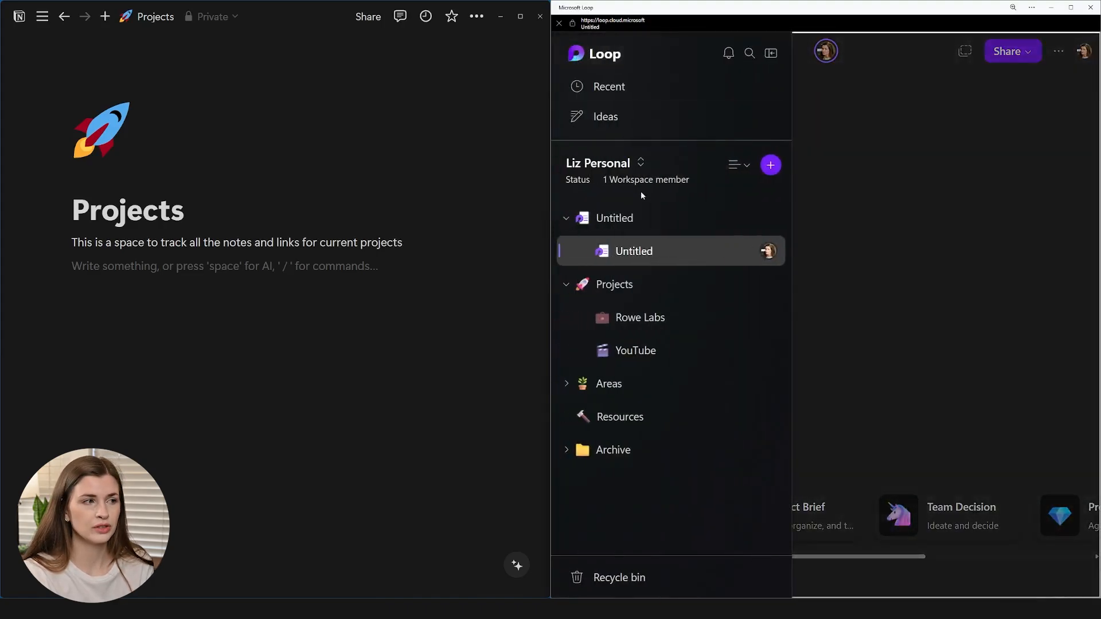
click(772, 166)
click(810, 217)
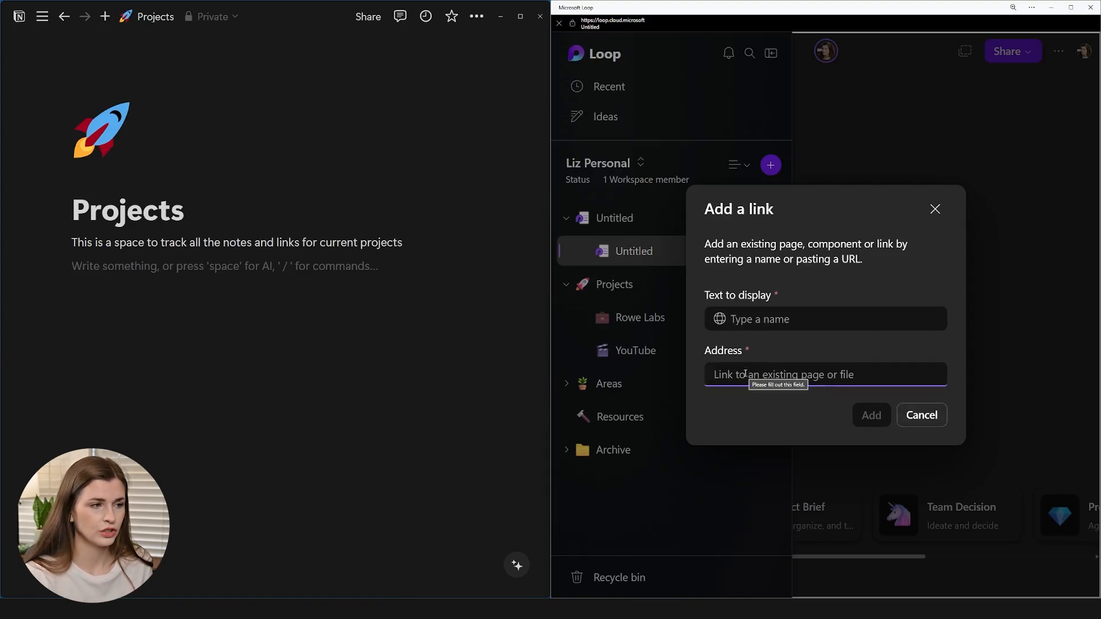
key(ctrl+v)
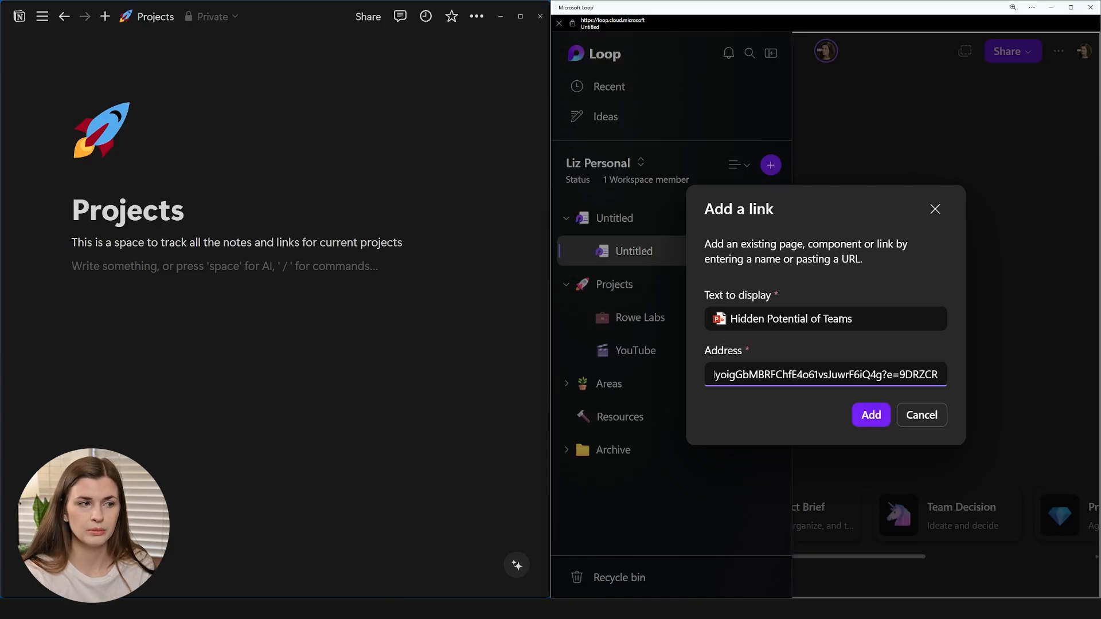
click(878, 422)
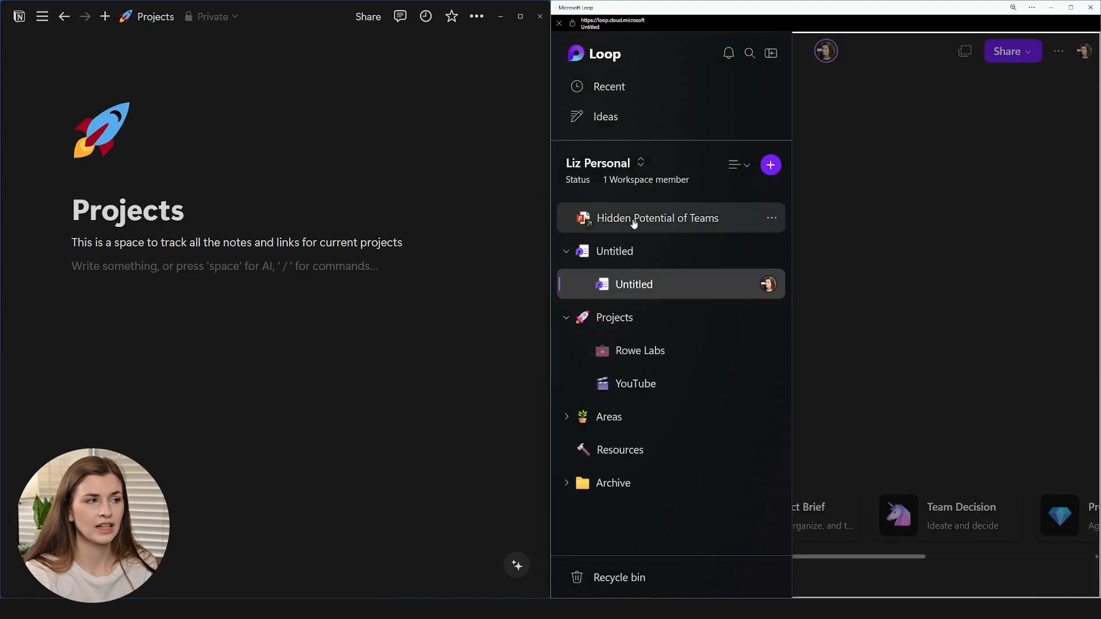
Step: Nest the Hidden Potential of Teams link under the new top-level Loop page and title that page Presentations
drag(633, 222, 667, 279)
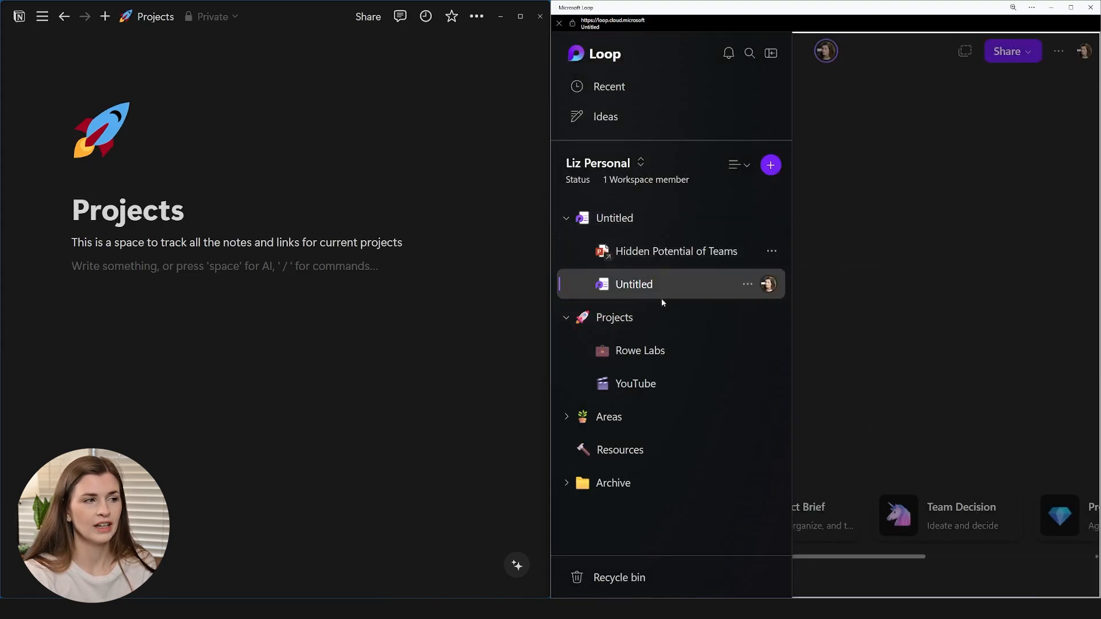
click(617, 219)
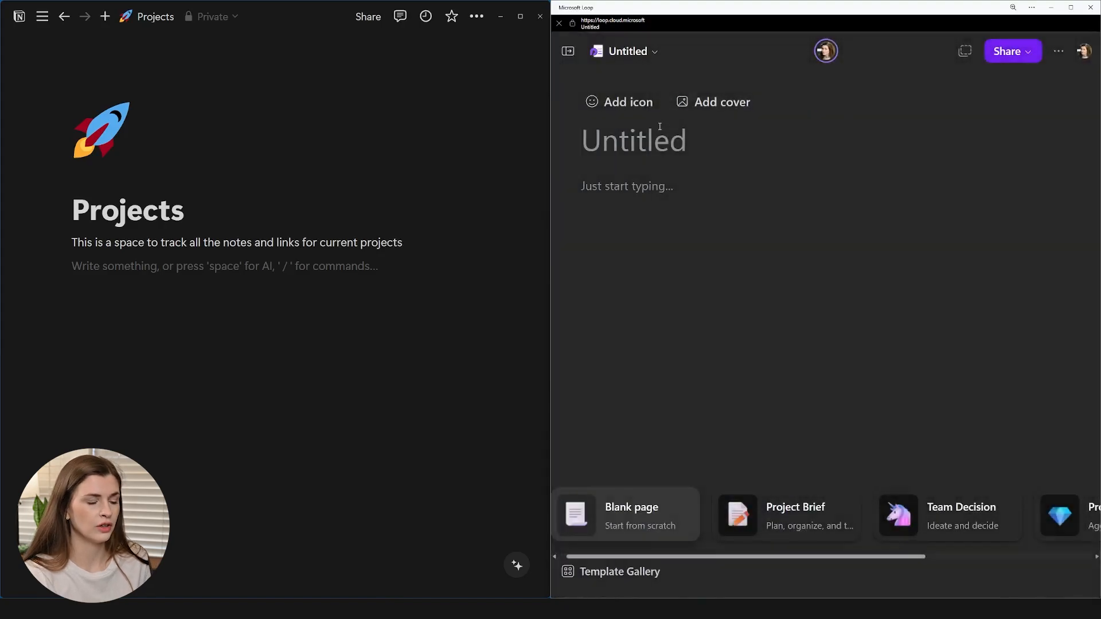
text(Presentati)
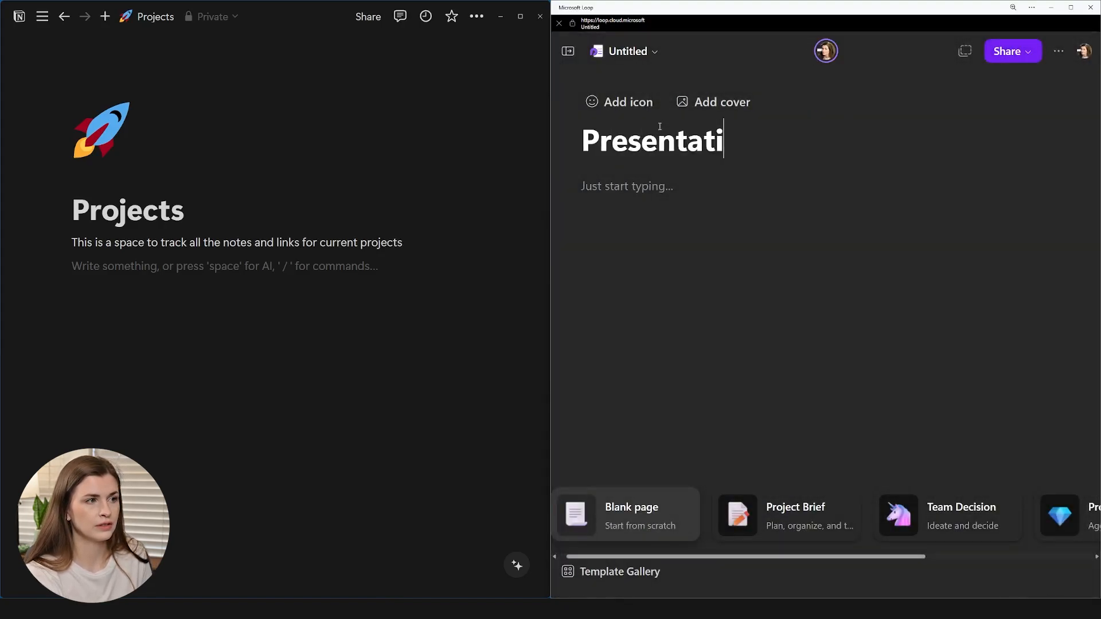
text(ons)
click(568, 51)
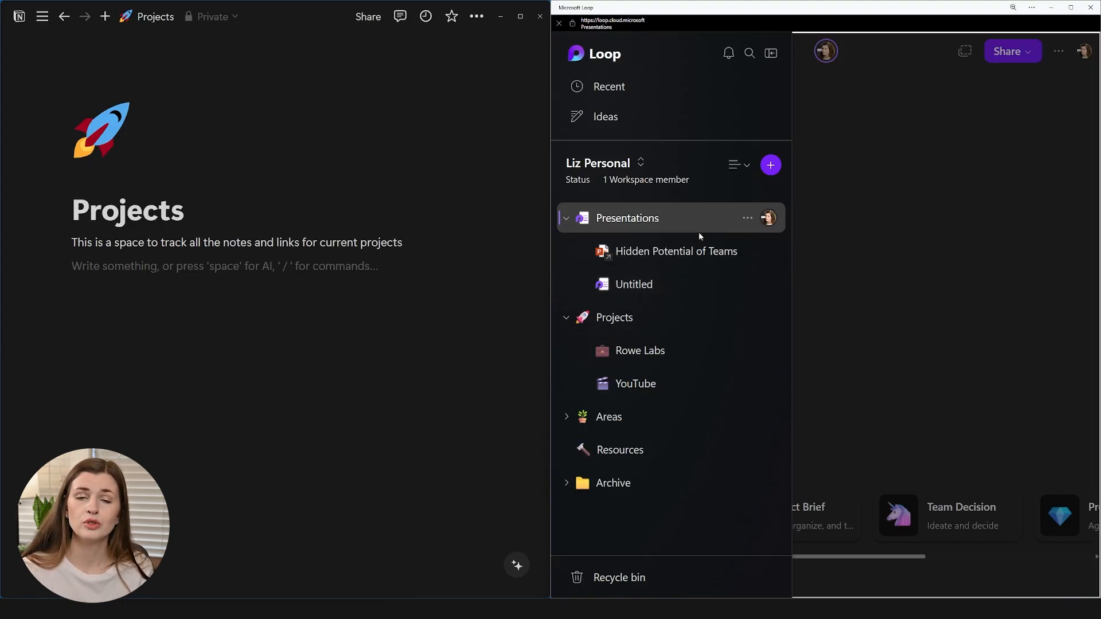
Step: Switch to Notion, keep its sidebar open and add a new page to the Private section
mouse_move(45, 19)
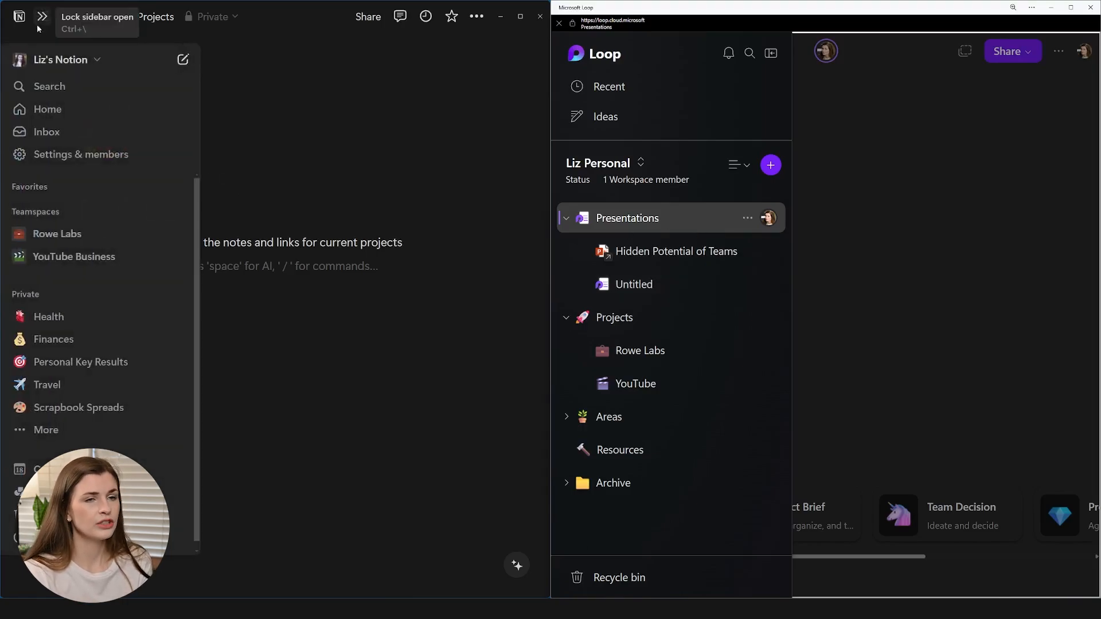
click(43, 17)
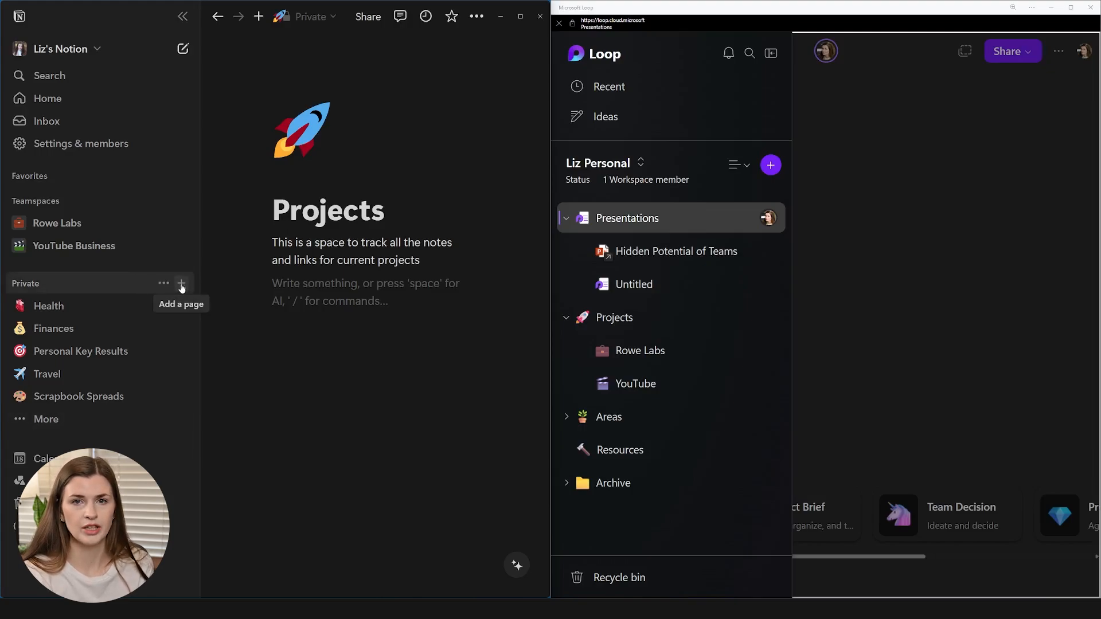
click(181, 285)
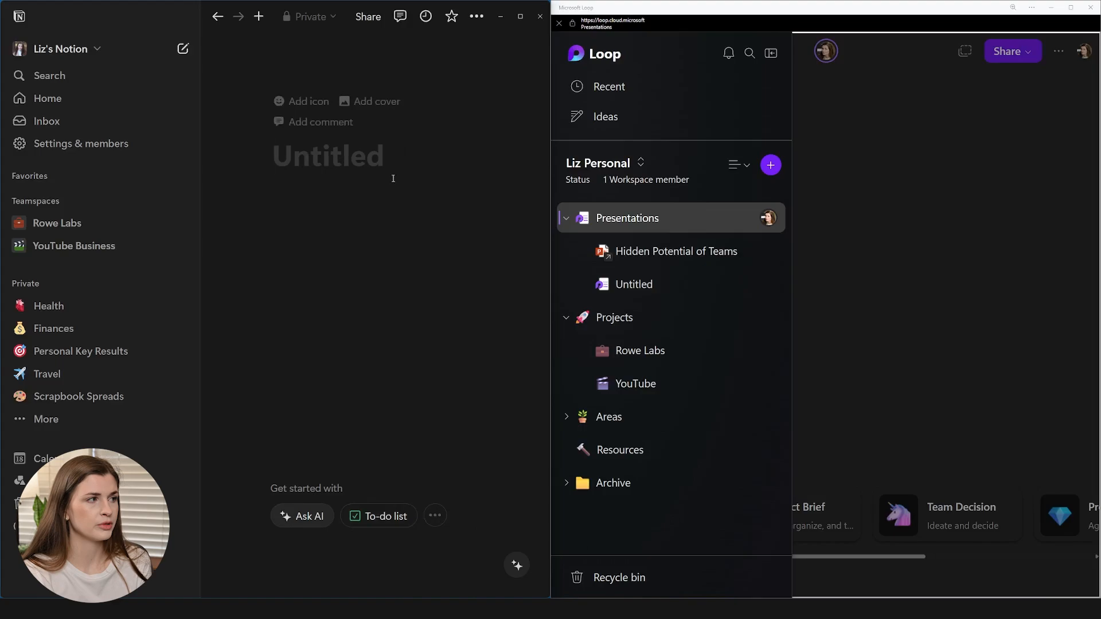
Step: Turn the blank Notion page into a full-page table database
click(436, 516)
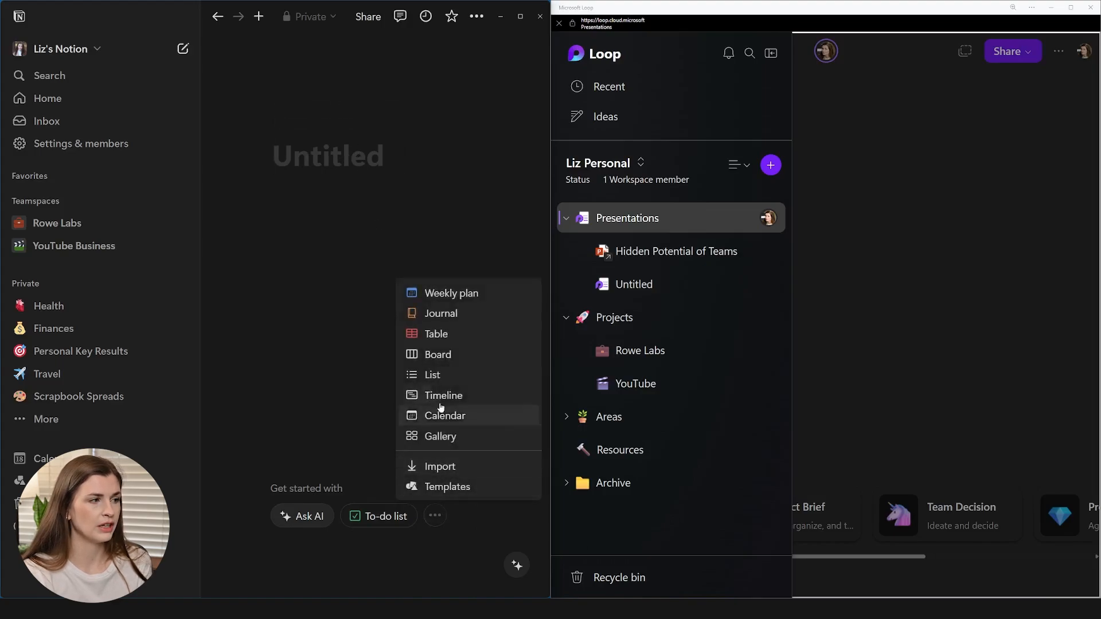
click(449, 341)
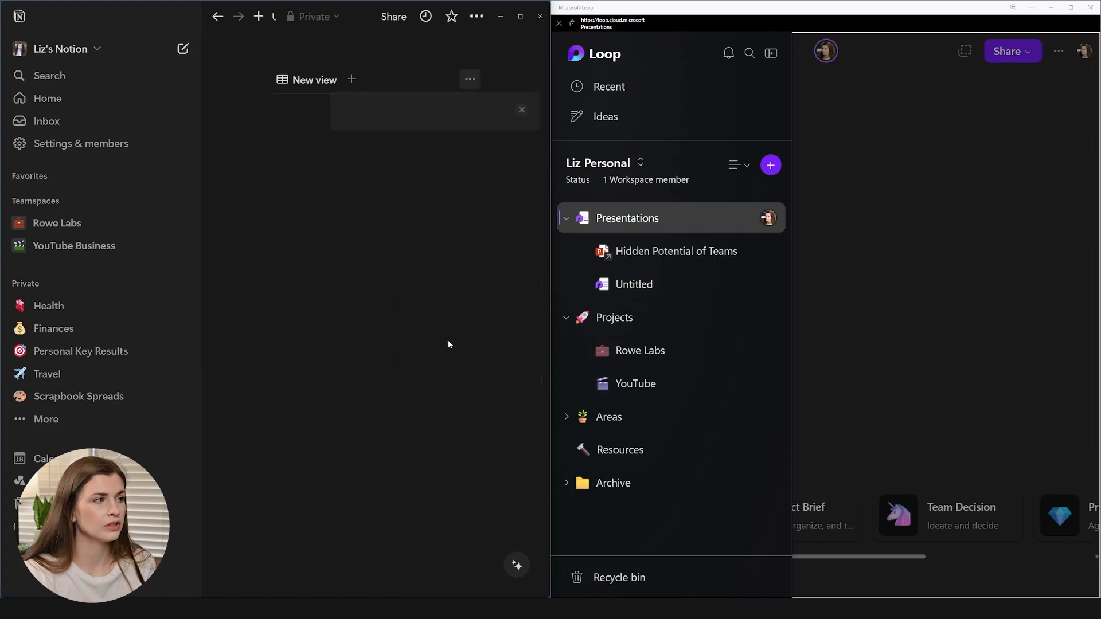
click(277, 300)
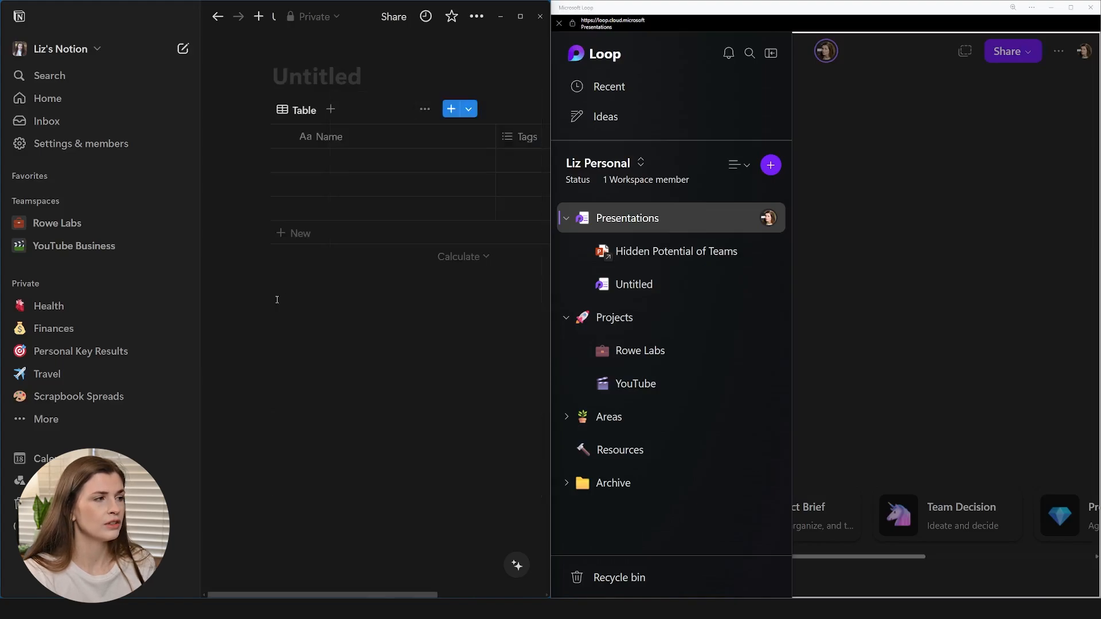
scroll(305, 197, right, 2)
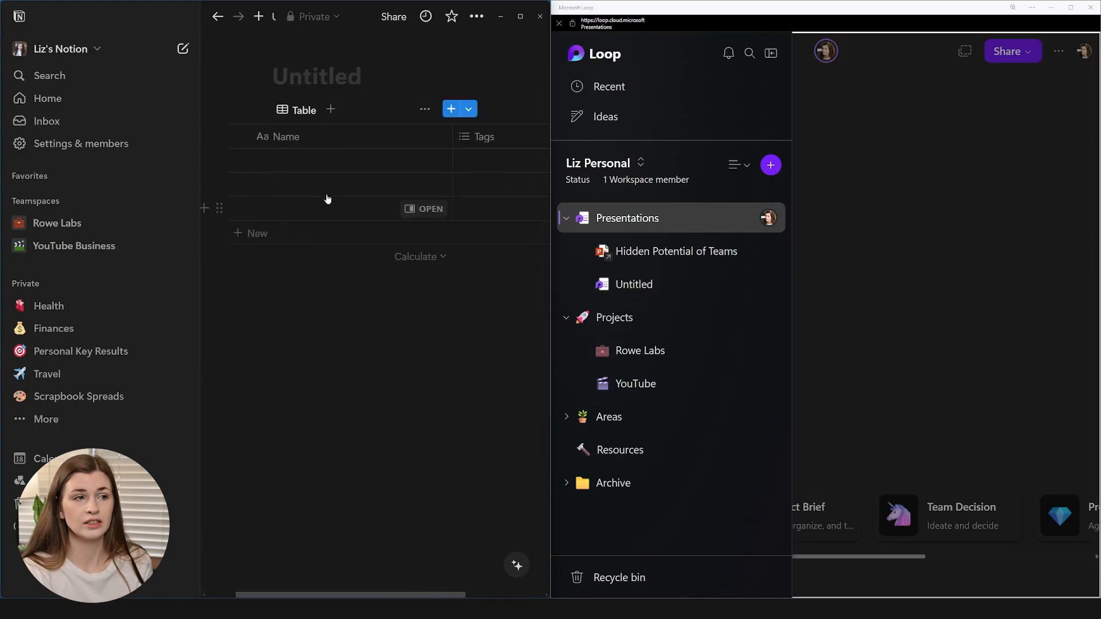
scroll(409, 281, left, 2)
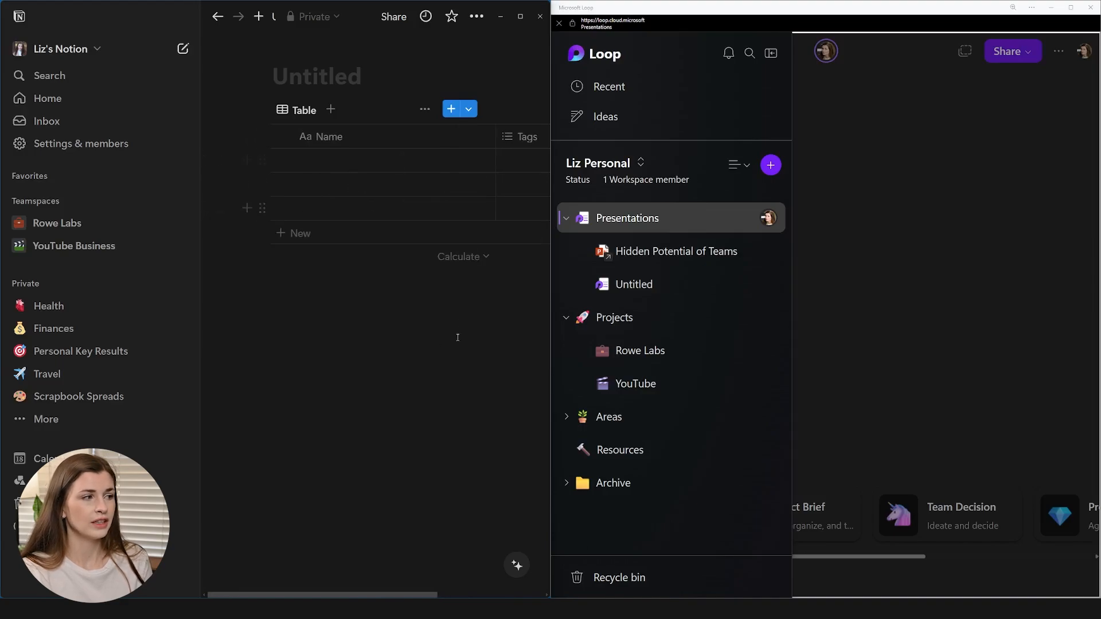
drag(334, 314, 469, 502)
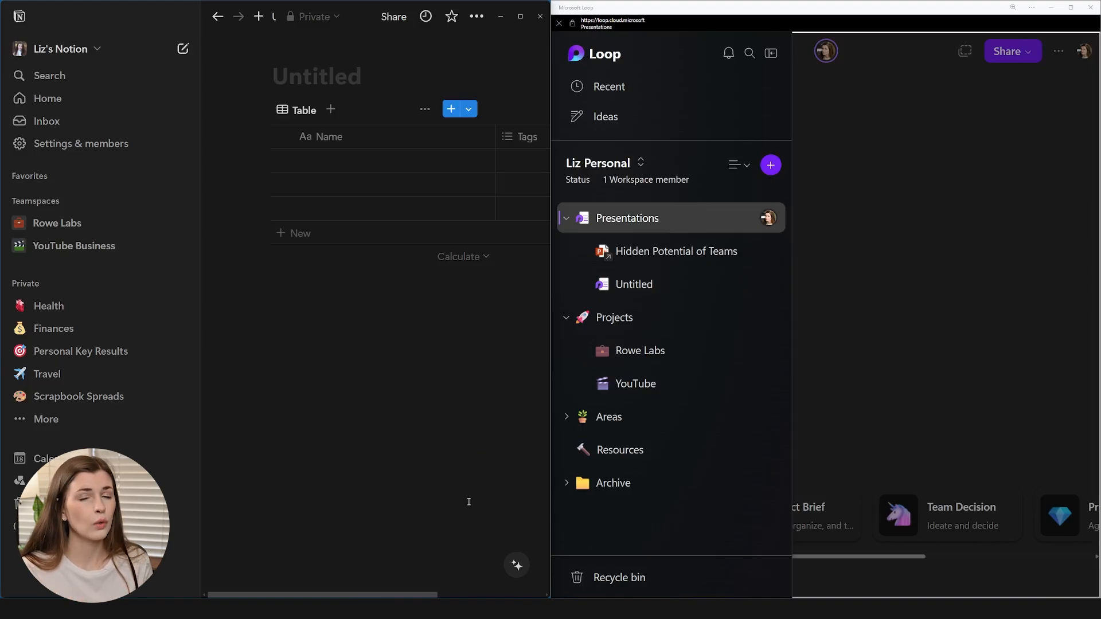
Step: Switch to Loop, insert a table on the Presentations page and enter the filler text "lkjsdflkdj" below it
click(863, 201)
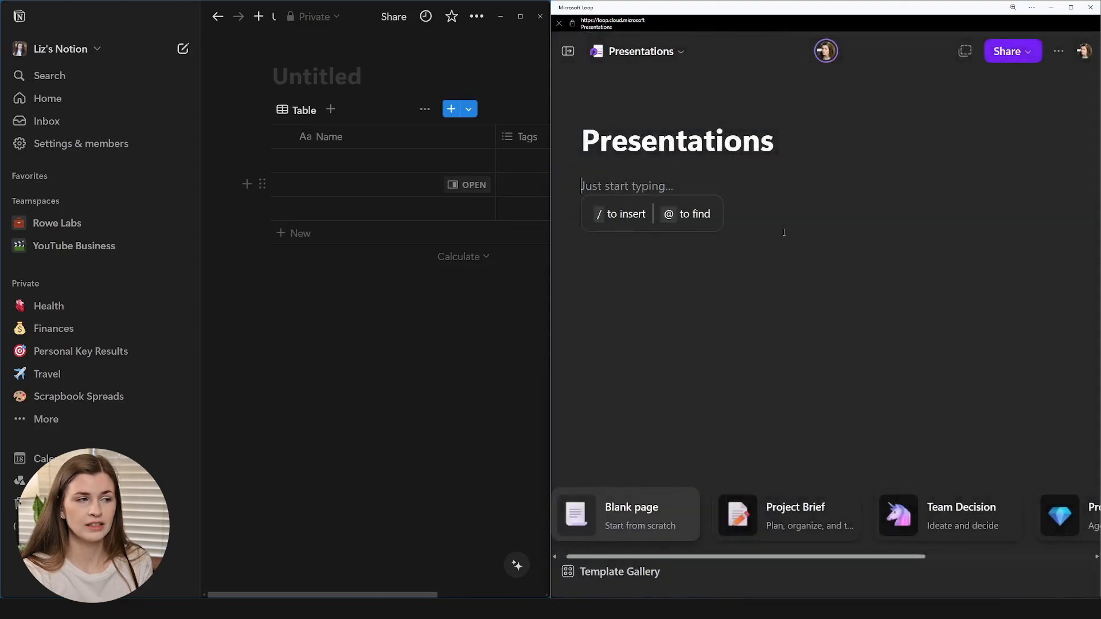
text(/table)
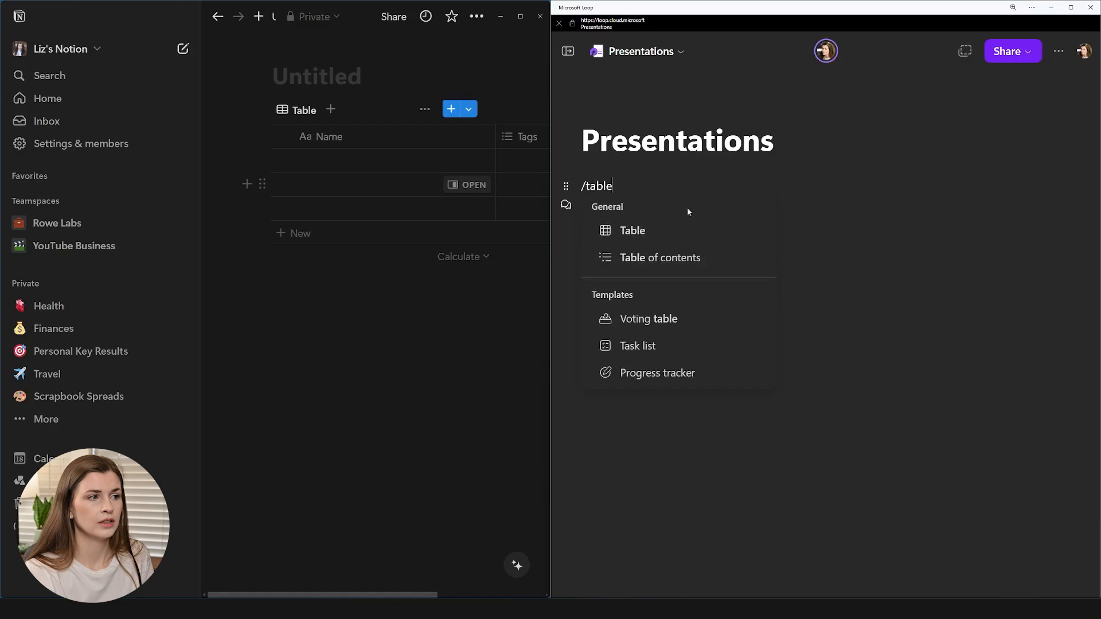
click(633, 231)
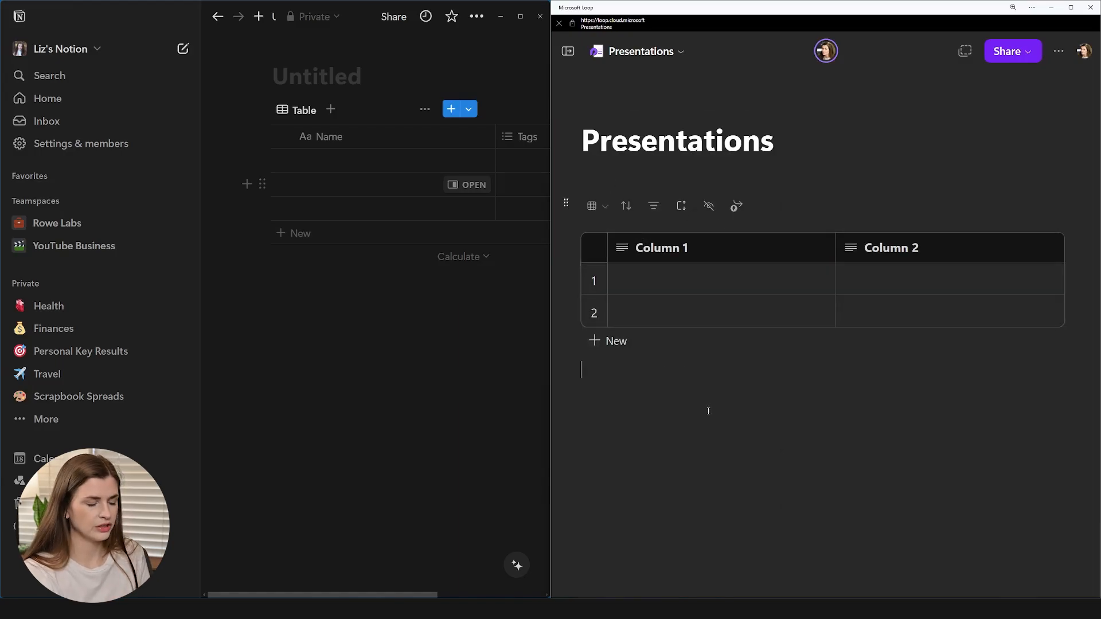
text(lkjsdflkdj)
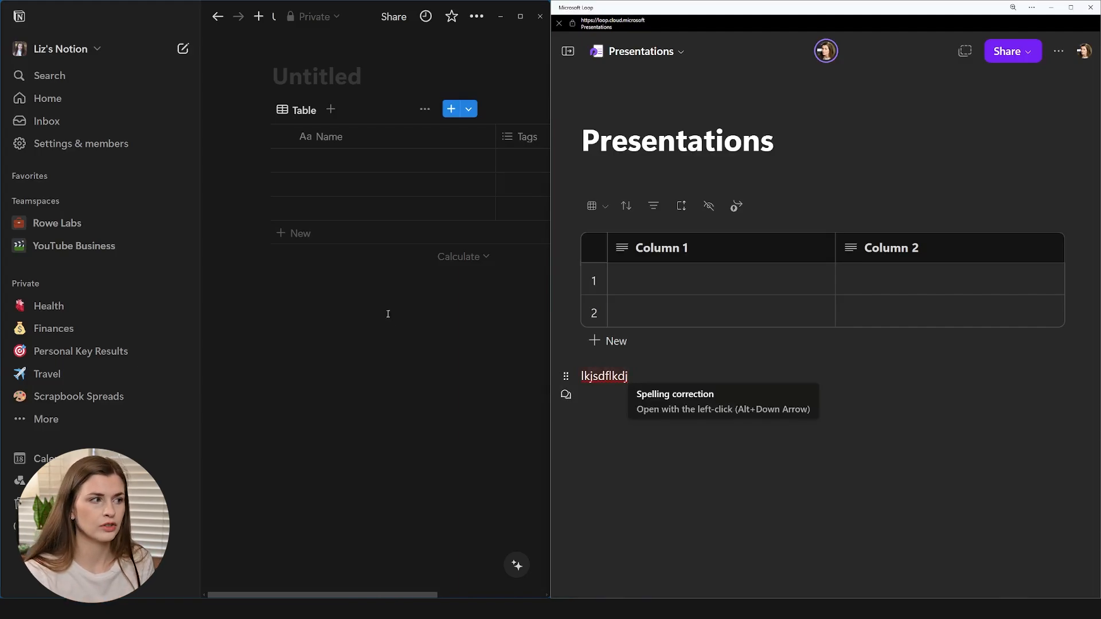
click(466, 405)
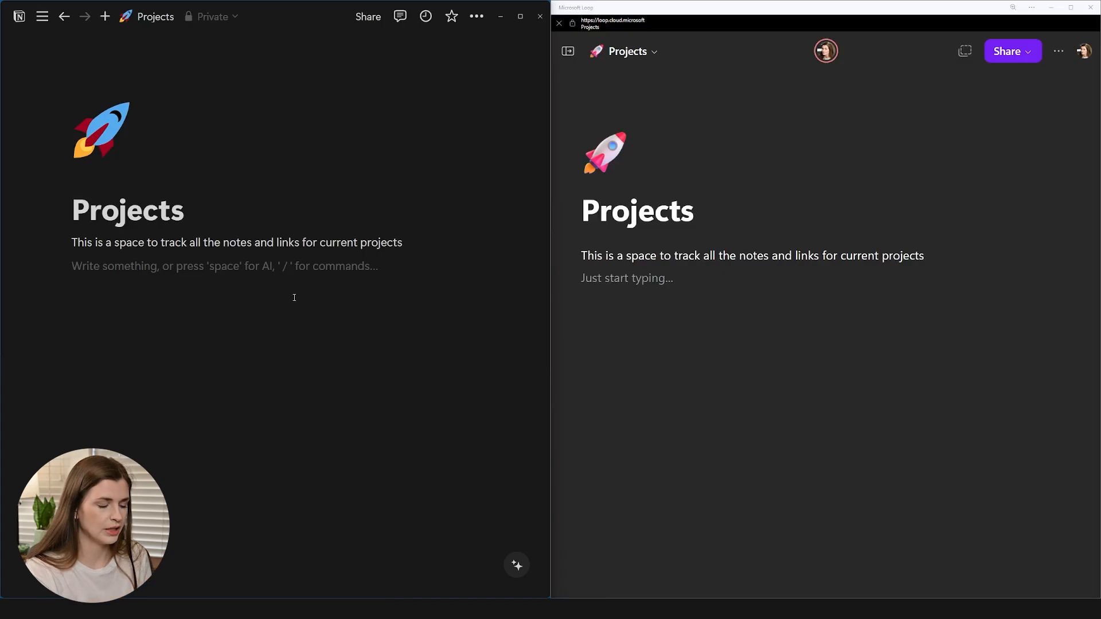
Step: Insert a kanban board database view below the description on Notion's Projects page
text(/board)
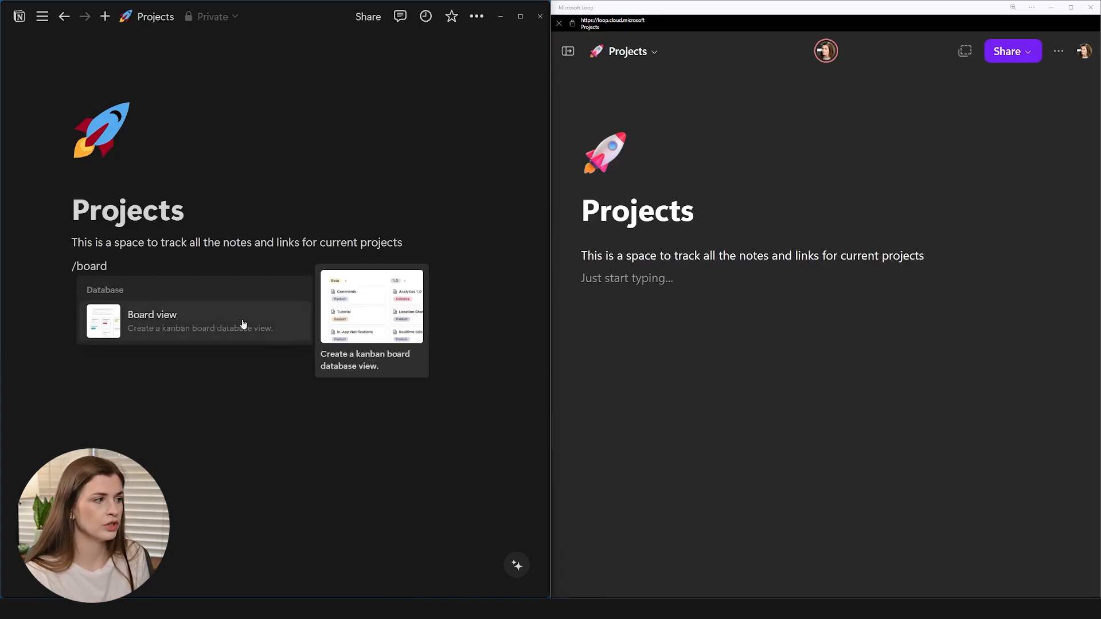
click(244, 324)
click(248, 518)
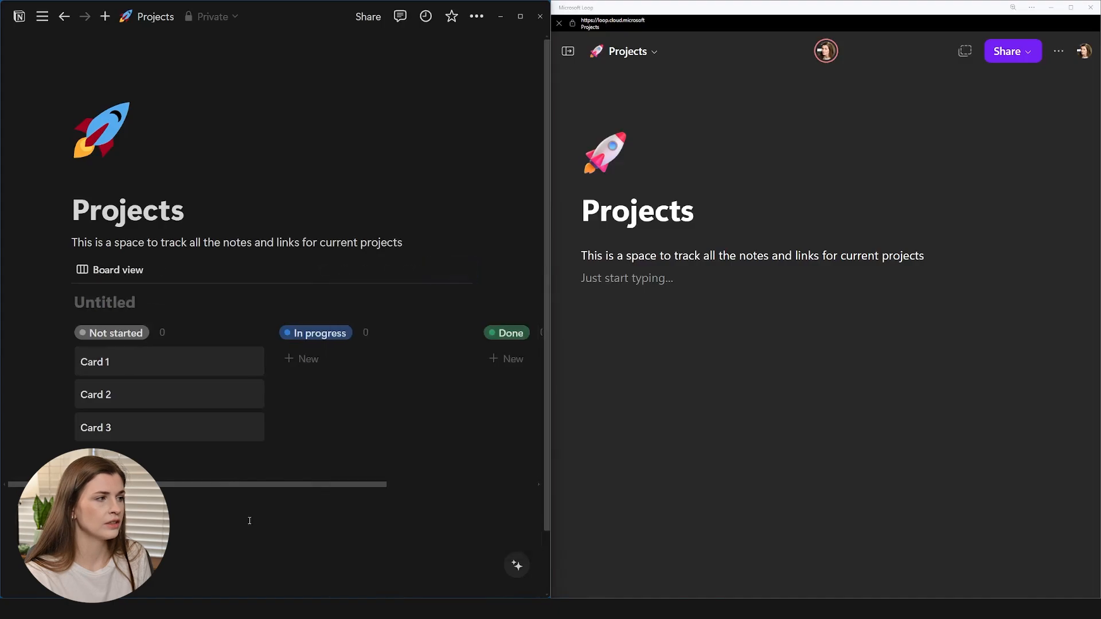
Step: Switch to Loop and insert the Kanban board template below the description on its Projects page
click(670, 315)
text(/)
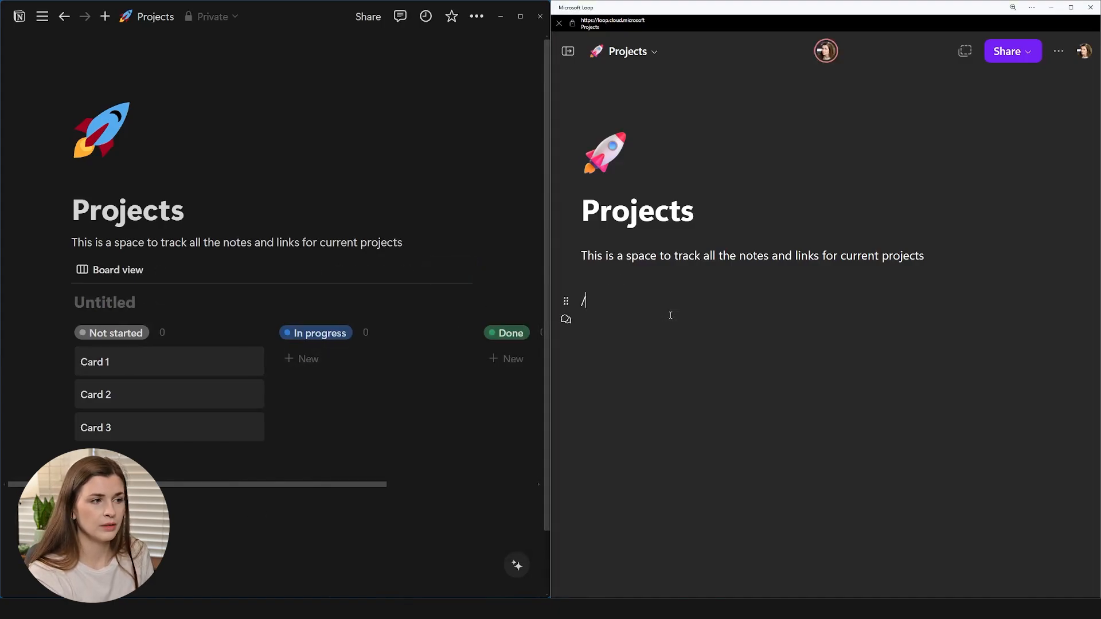
text(kna)
key(BackSpace)
key(BackSpace)
text(an)
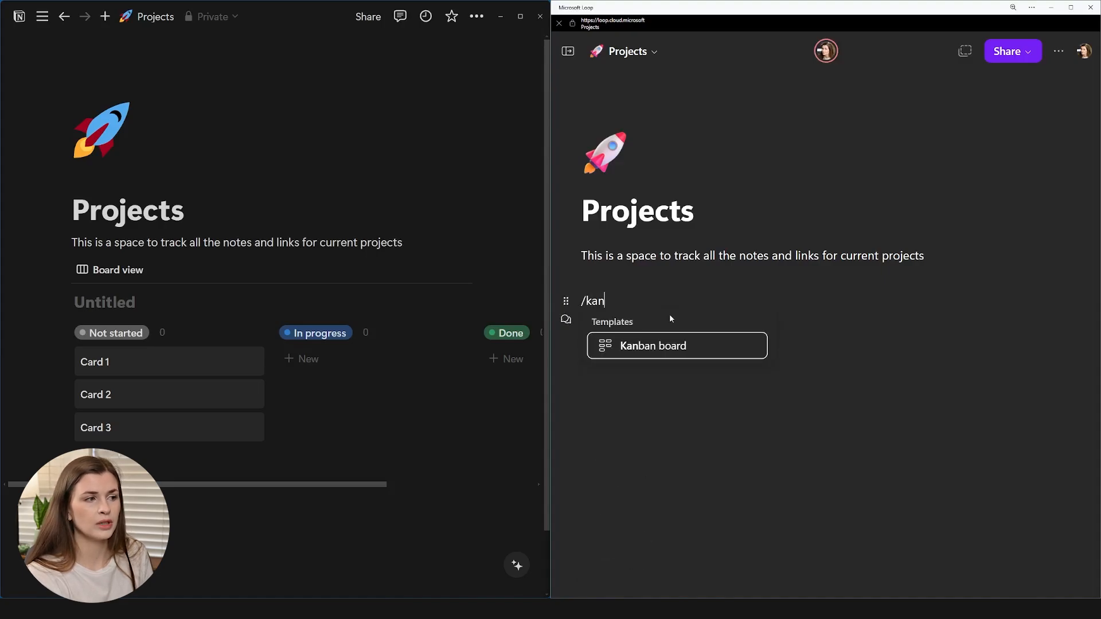
click(666, 346)
scroll(835, 321, down, 3)
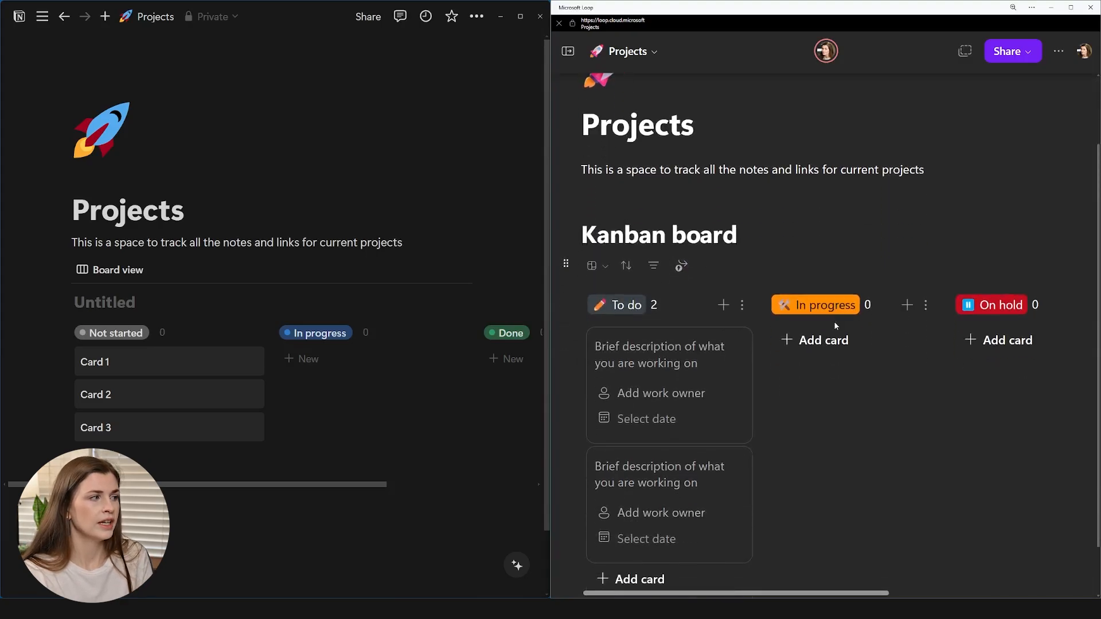
scroll(836, 326, up, 2)
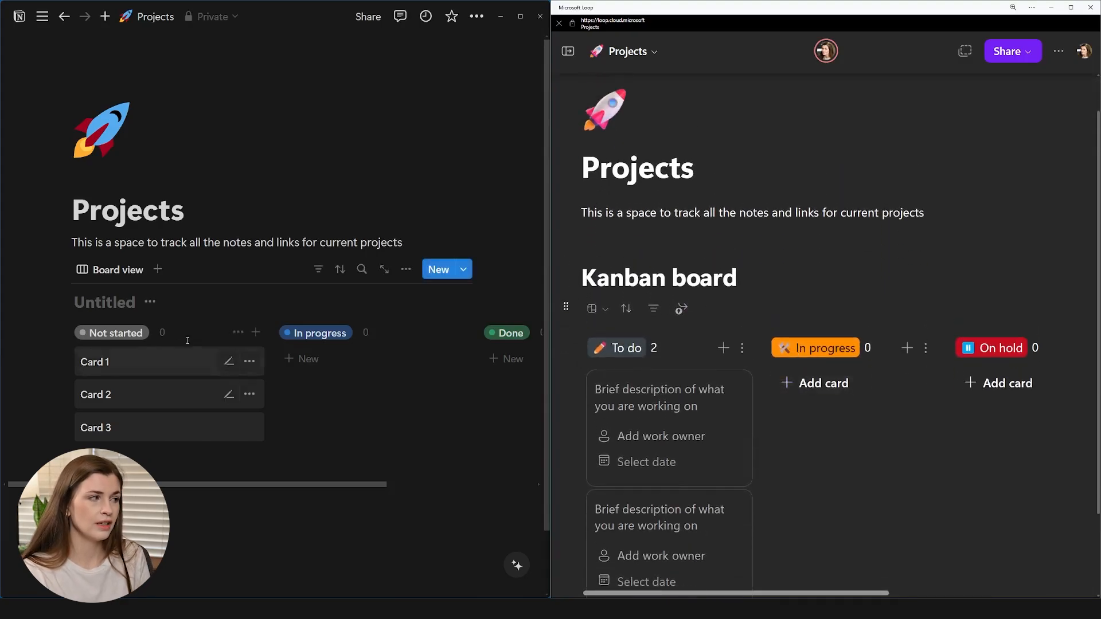
Step: Title the untitled board database on Notion's Projects page "Kanban board"
click(110, 307)
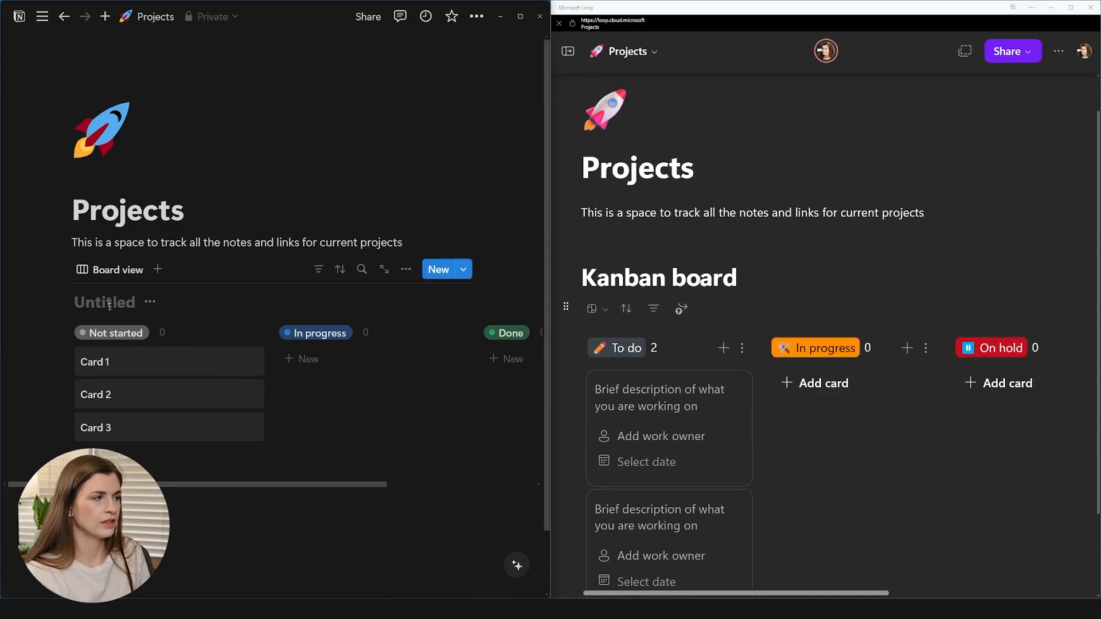
text(Kanban B)
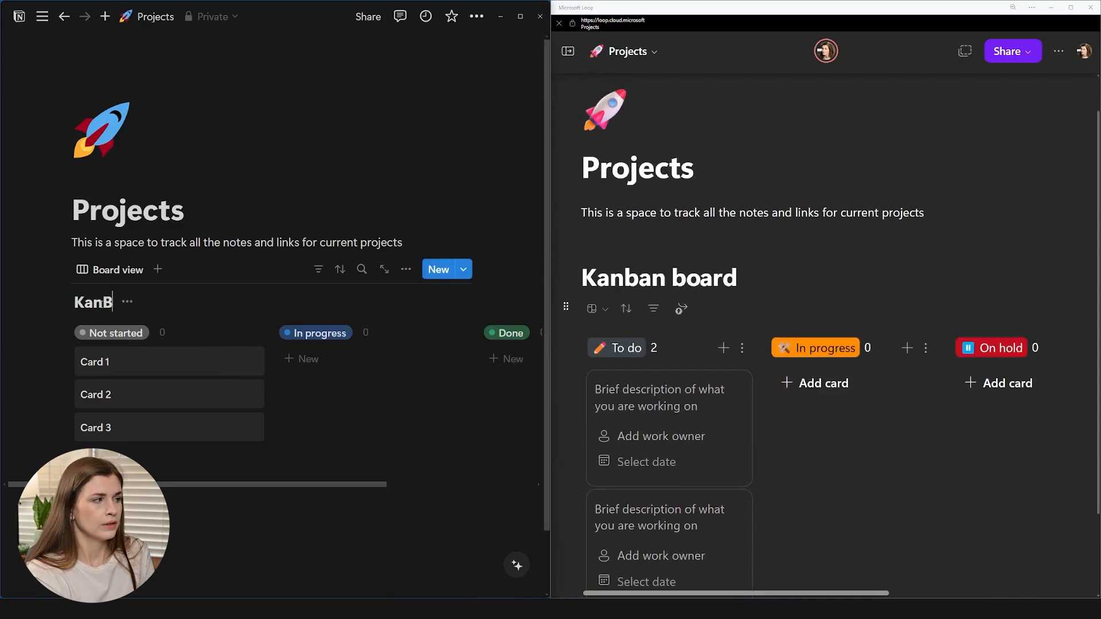
text(o)
key(BackSpace)
key(BackSpace)
text(board)
Step: Move the first To do card to In progress in Loop, and move Card 1 to In progress in Notion
scroll(926, 422, down, 1)
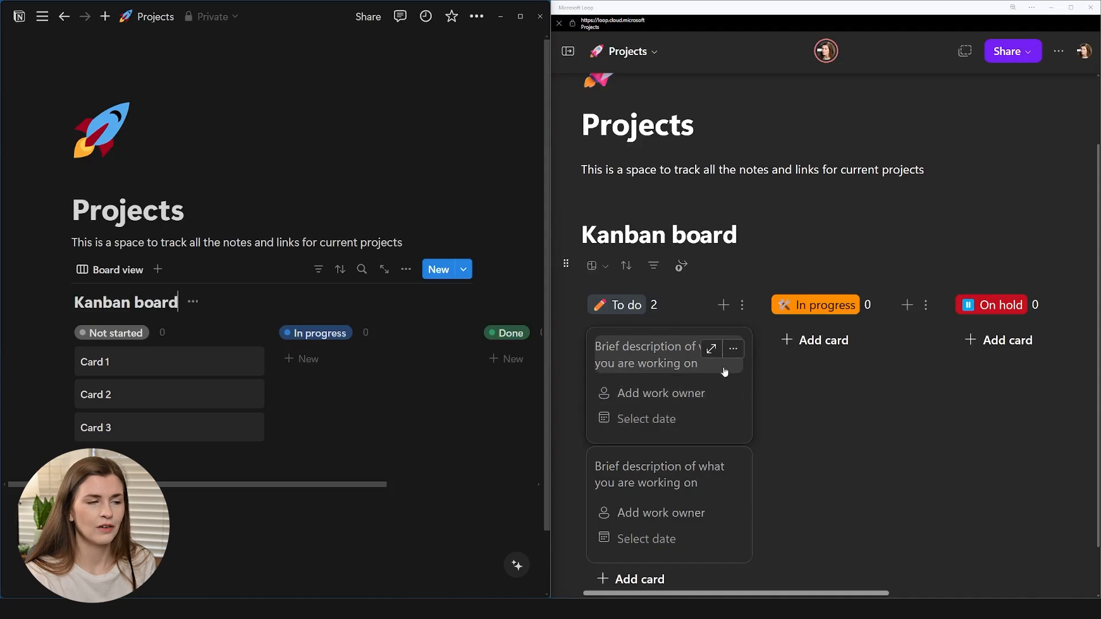
drag(660, 339, 867, 331)
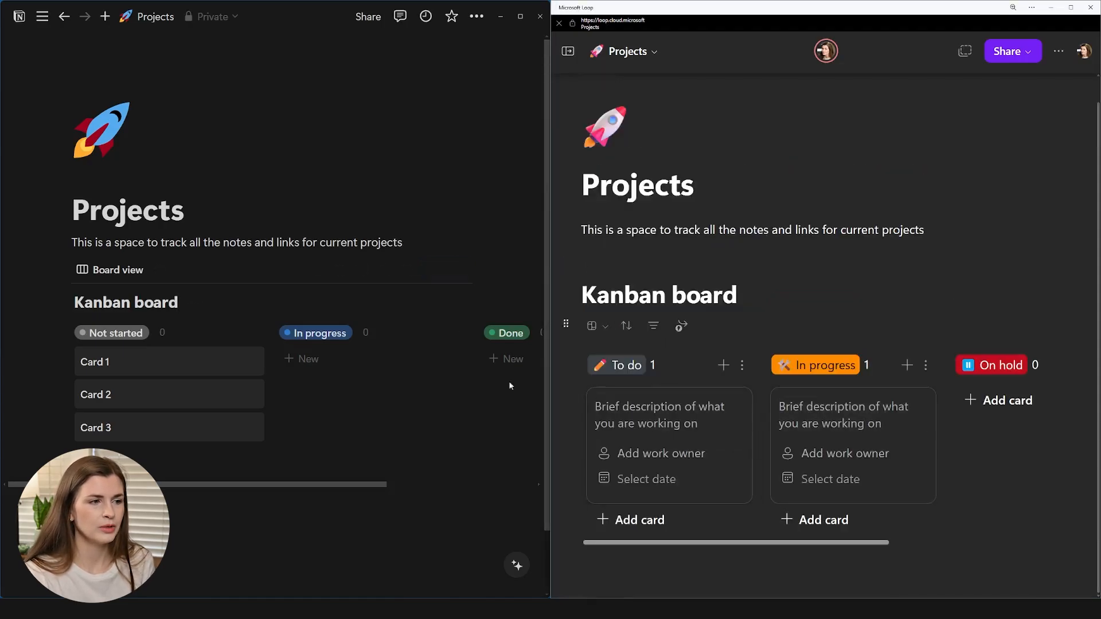
drag(167, 362, 368, 363)
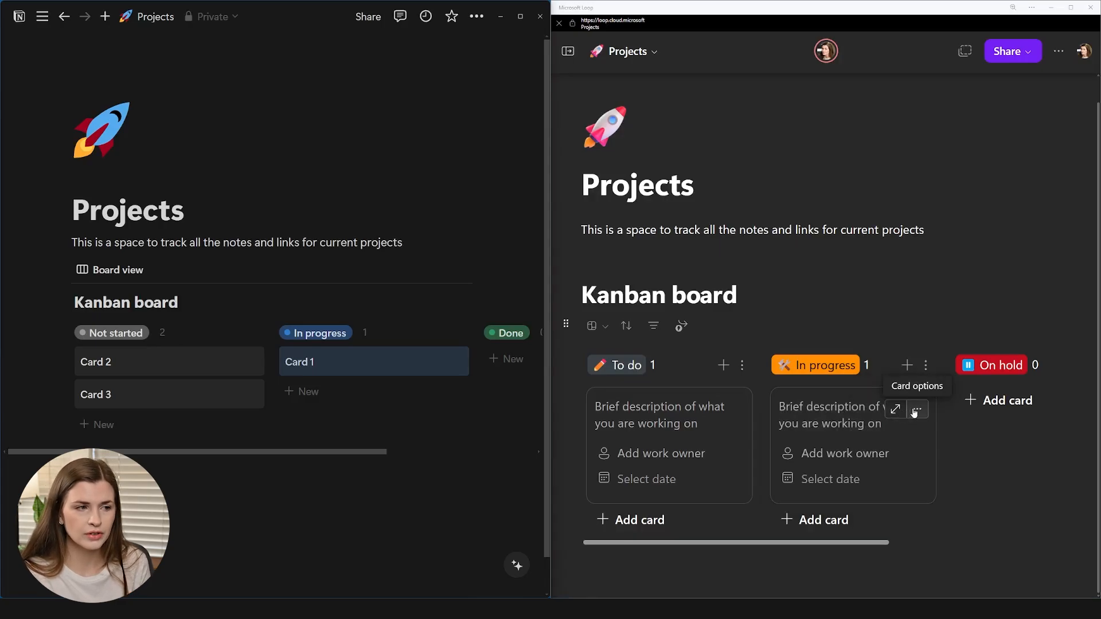
Step: Open the details of Loop's In progress card, review the field types that can be added, and close the card
click(918, 410)
click(857, 440)
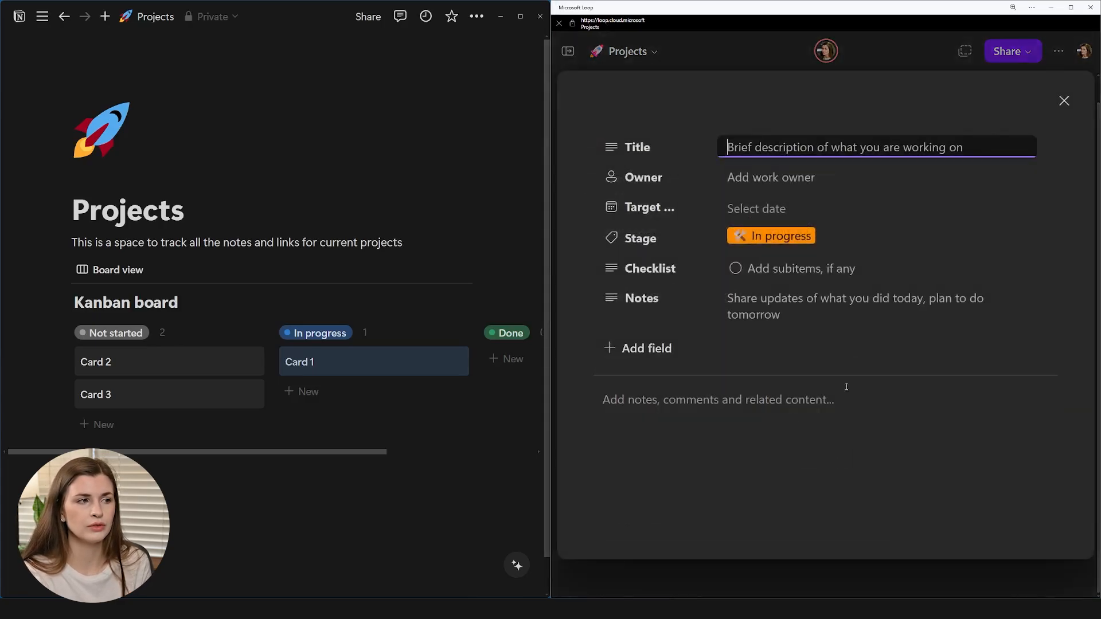
click(654, 349)
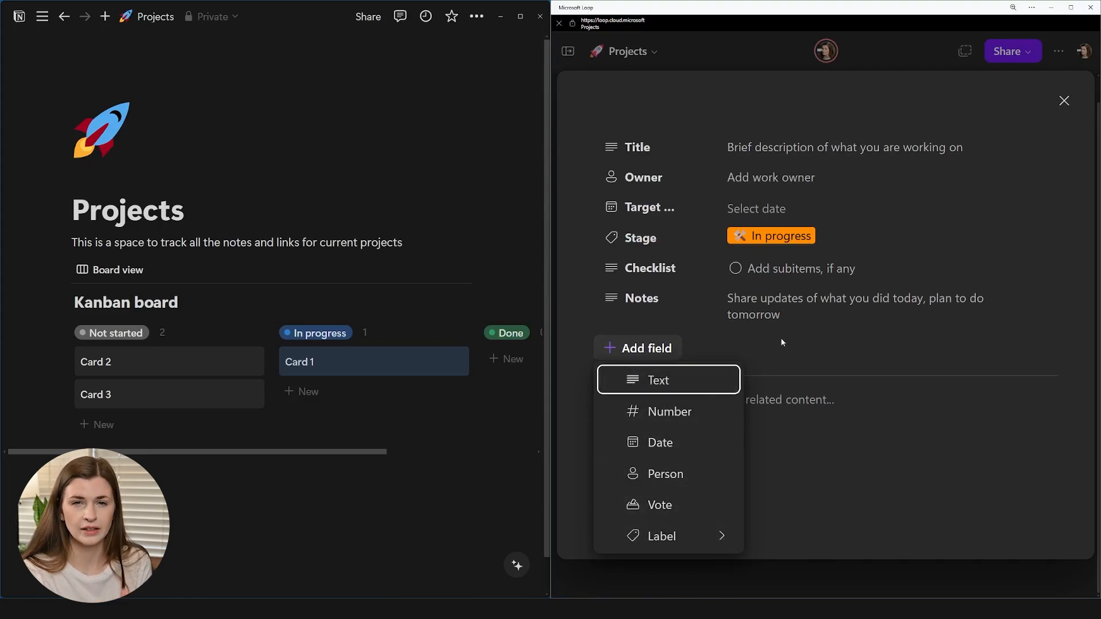
click(1064, 106)
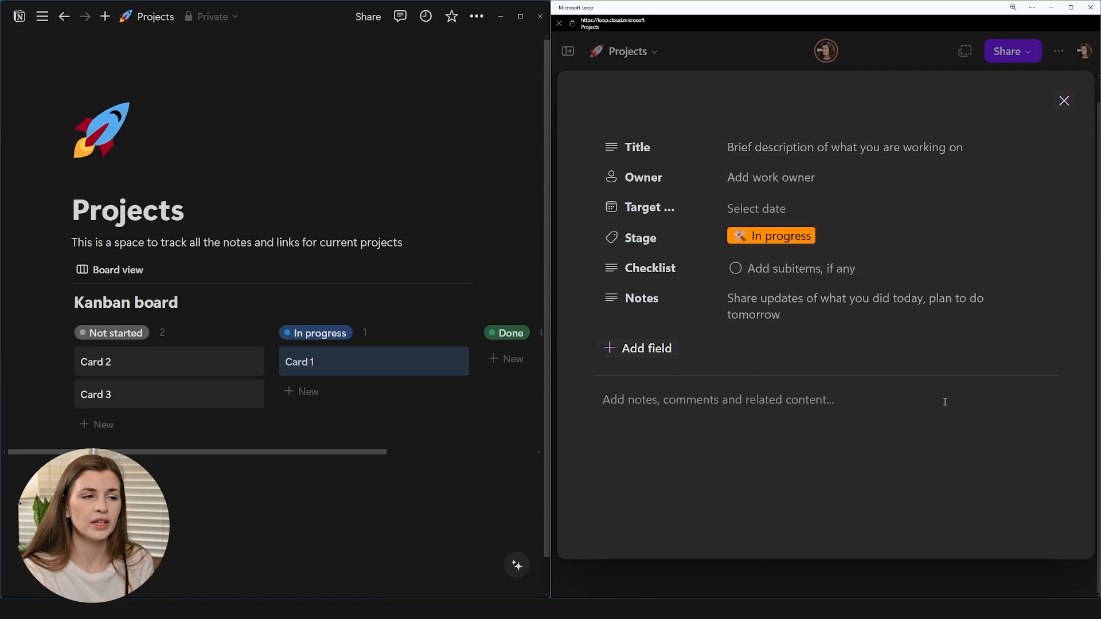
click(1065, 101)
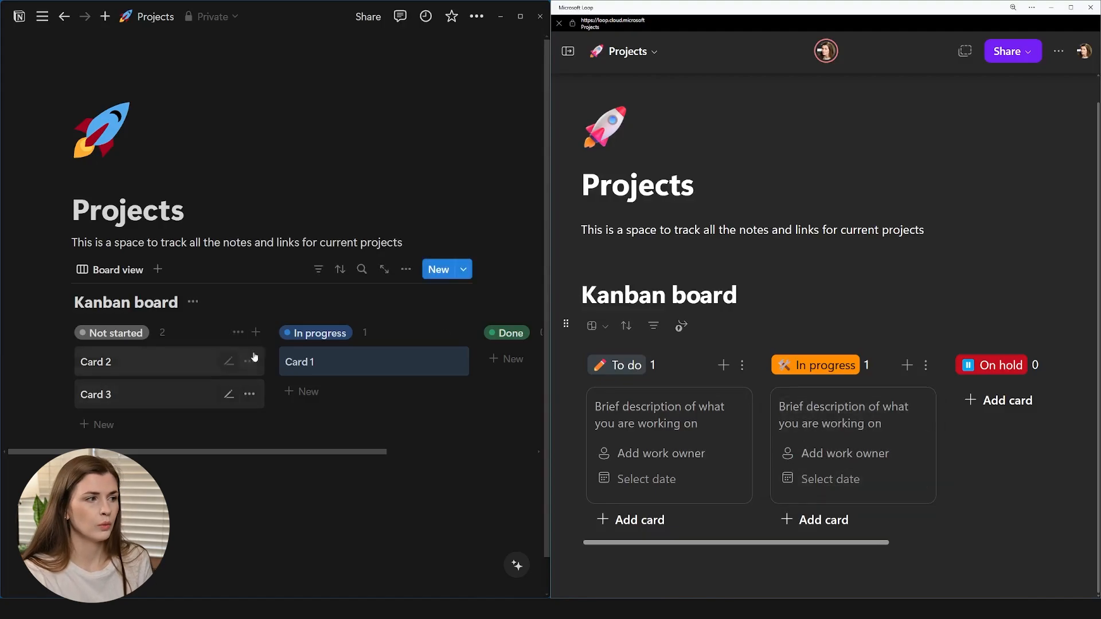
Step: Try showing the Status property on Notion's board cards, and leave both Status and Assign hidden
click(405, 271)
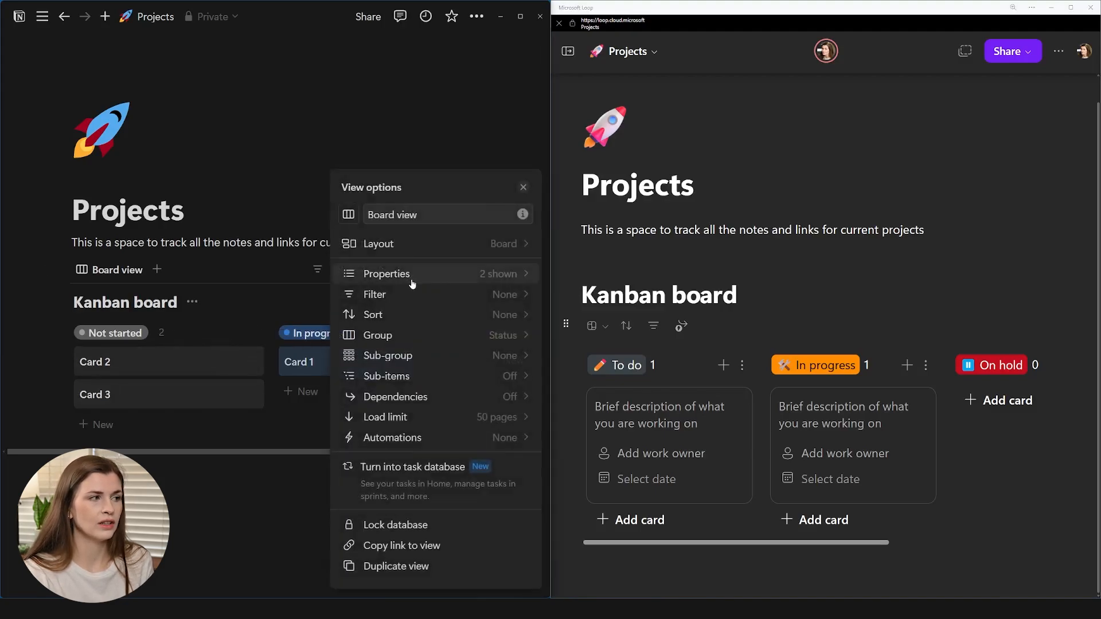
click(416, 275)
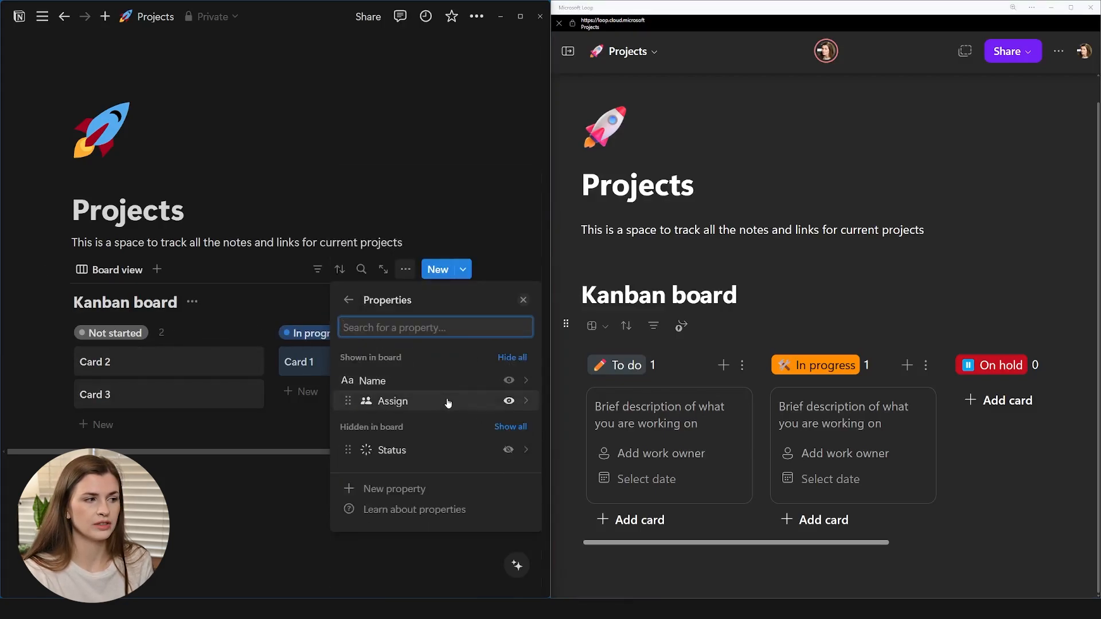
click(508, 451)
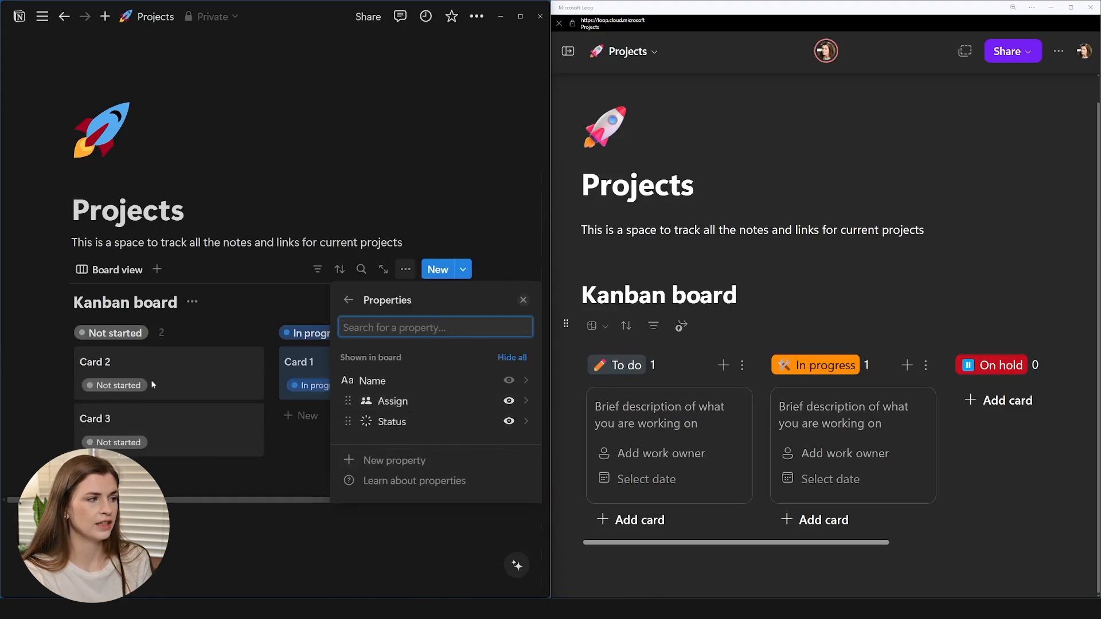
click(509, 422)
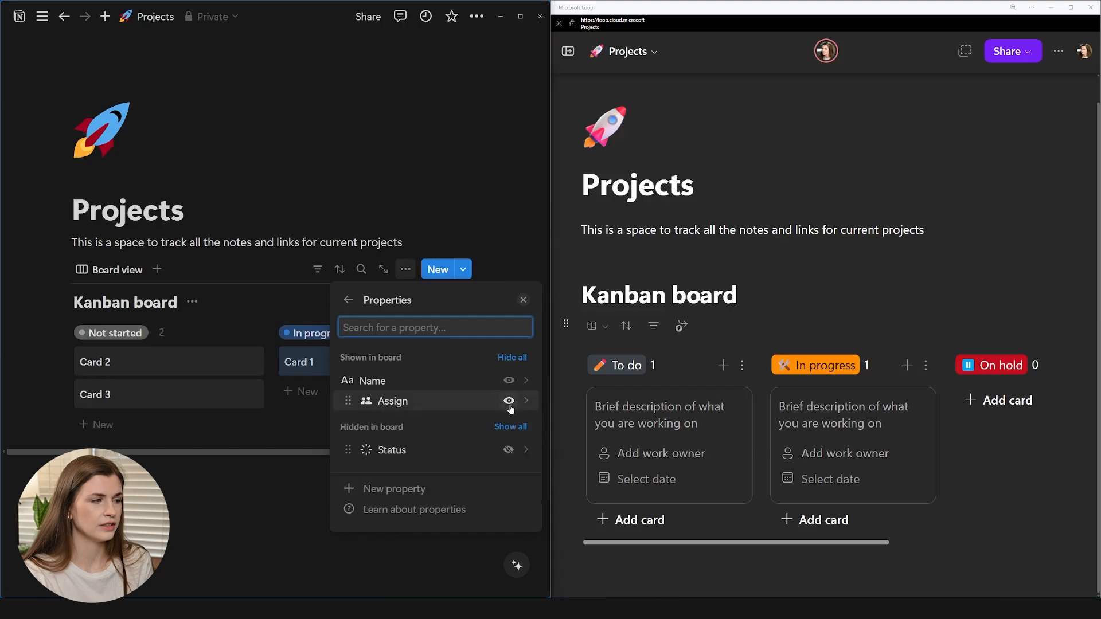
click(509, 403)
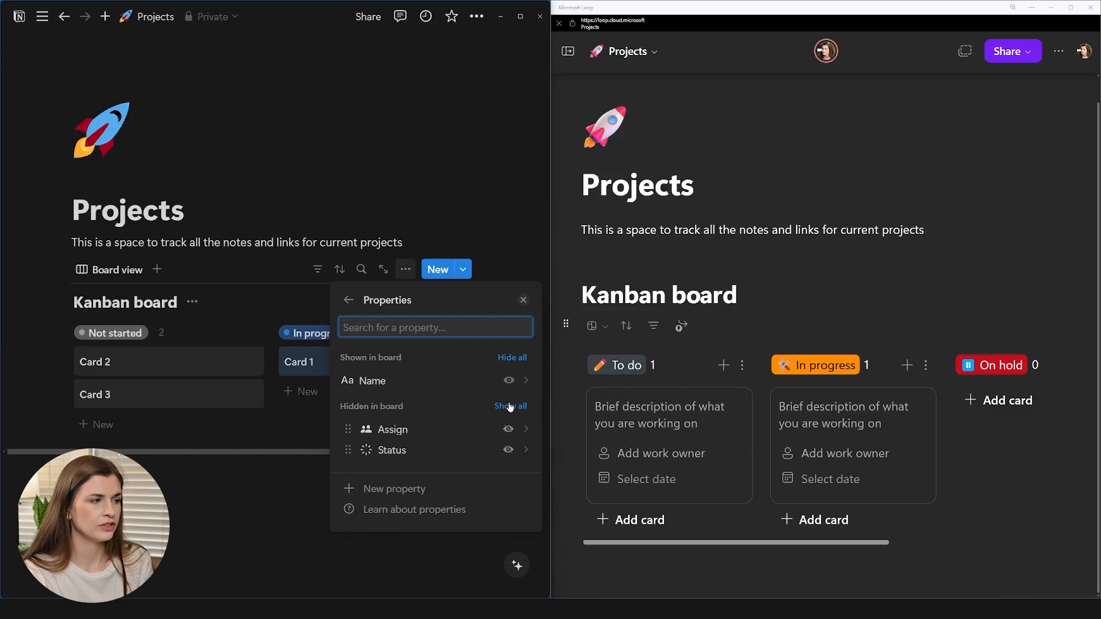
click(508, 451)
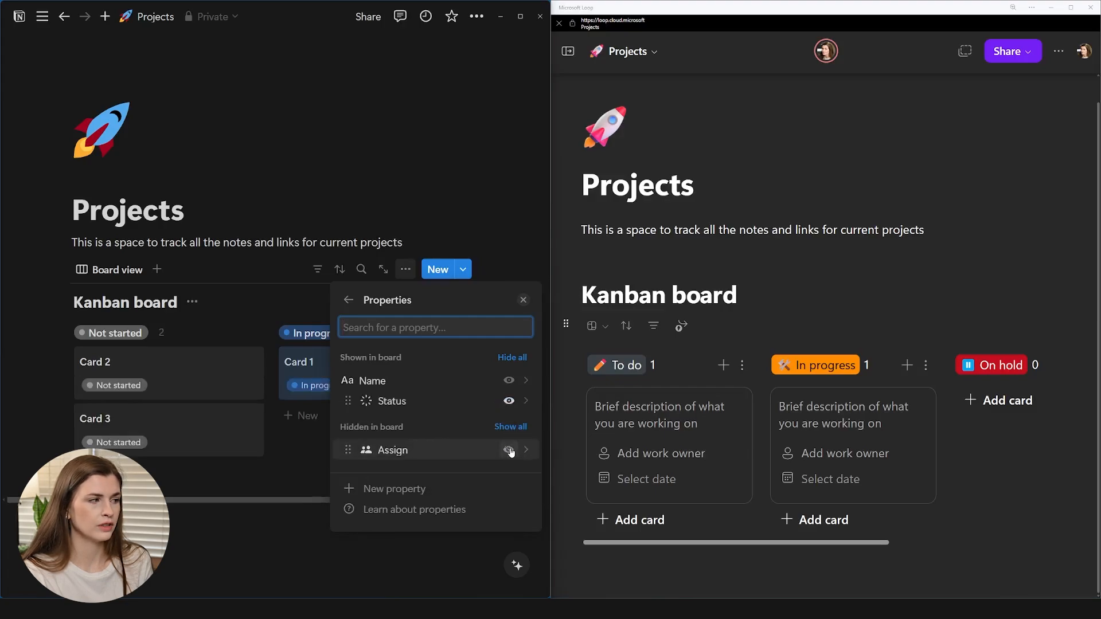
click(509, 402)
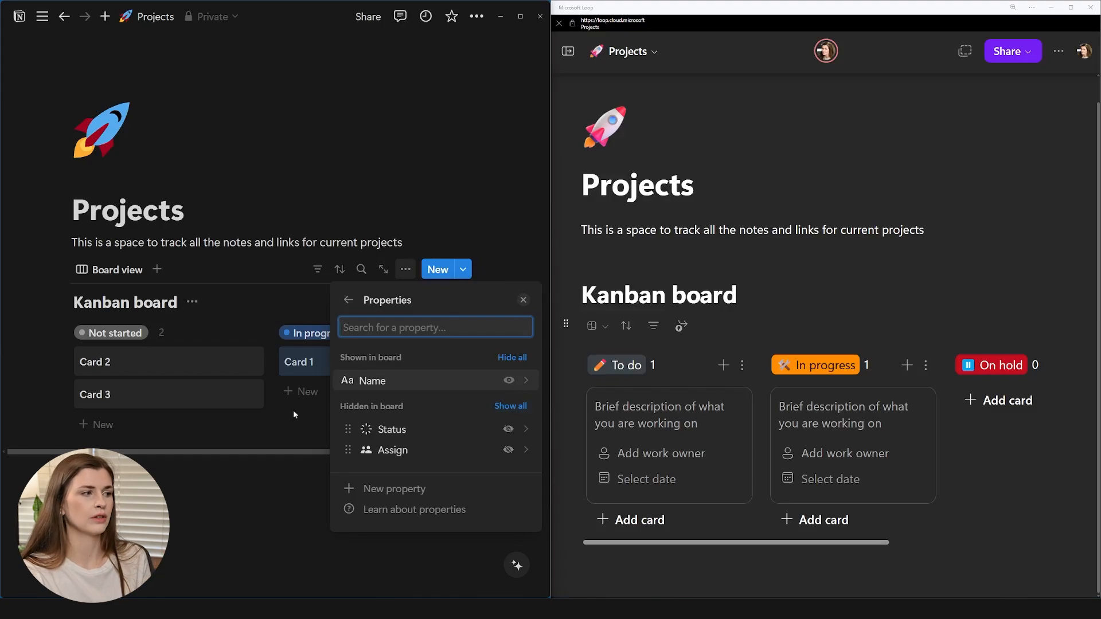
click(524, 303)
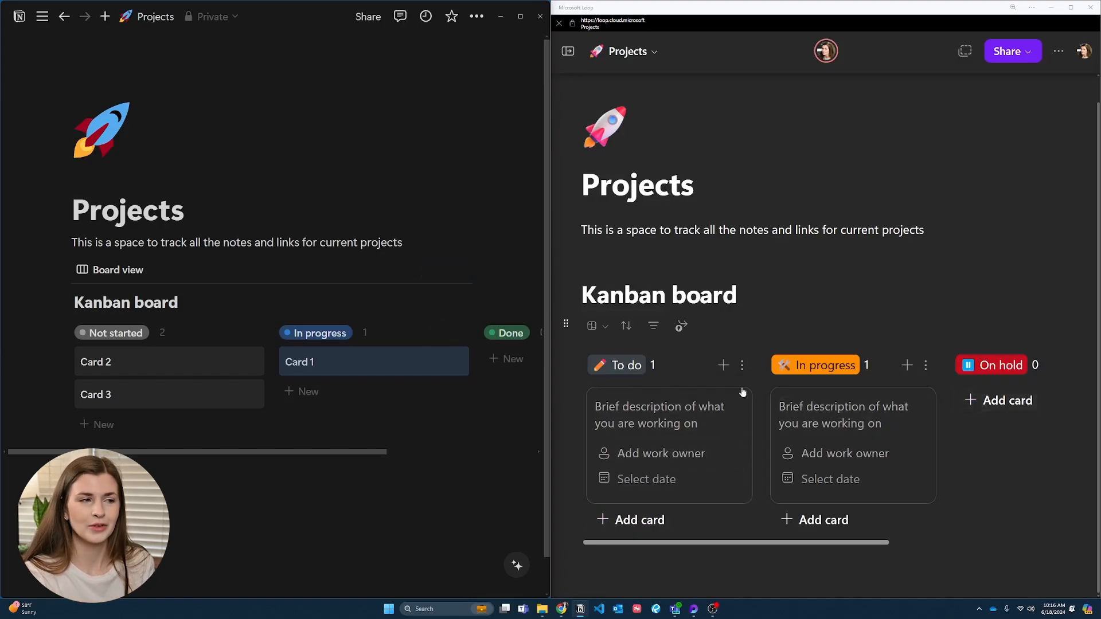
Step: Open Loop's To do card and bring up the list of field types that can be added
drag(829, 545, 782, 543)
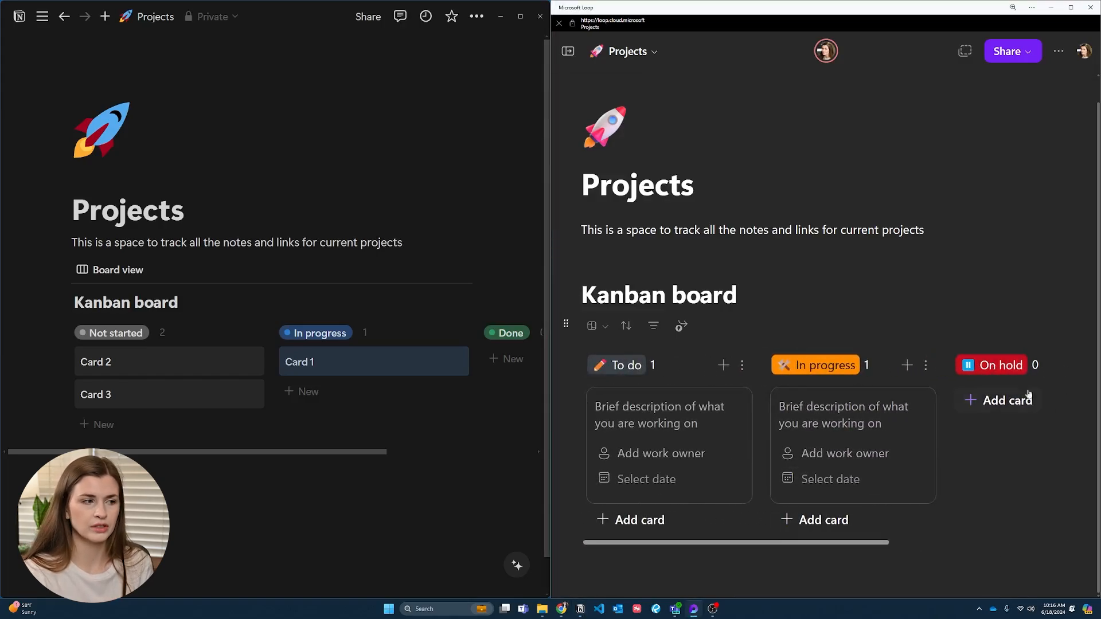
click(711, 408)
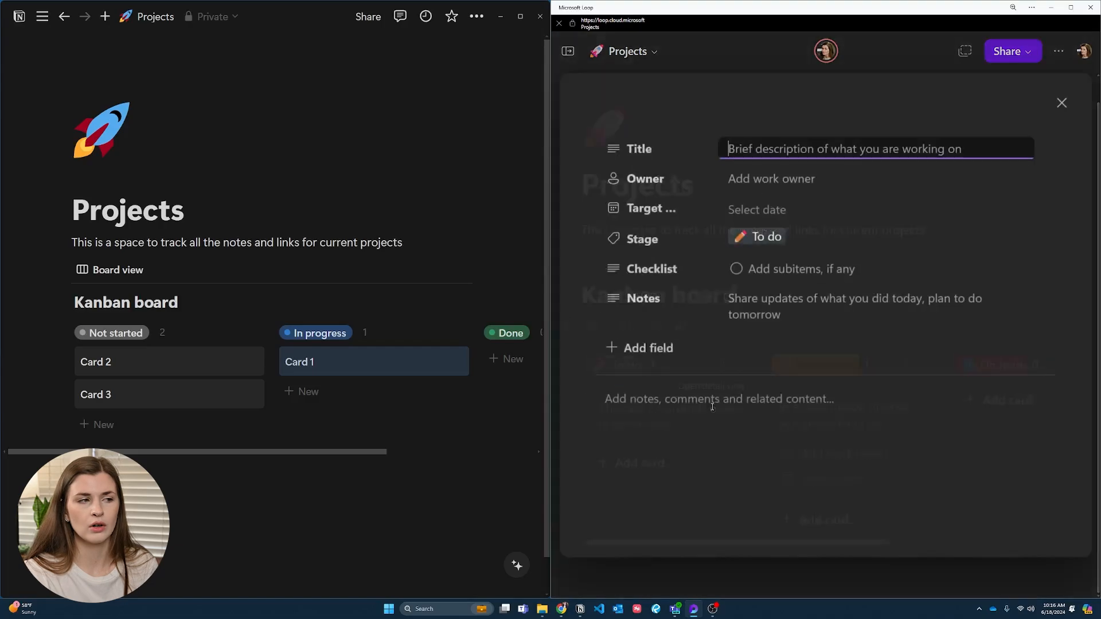
click(677, 348)
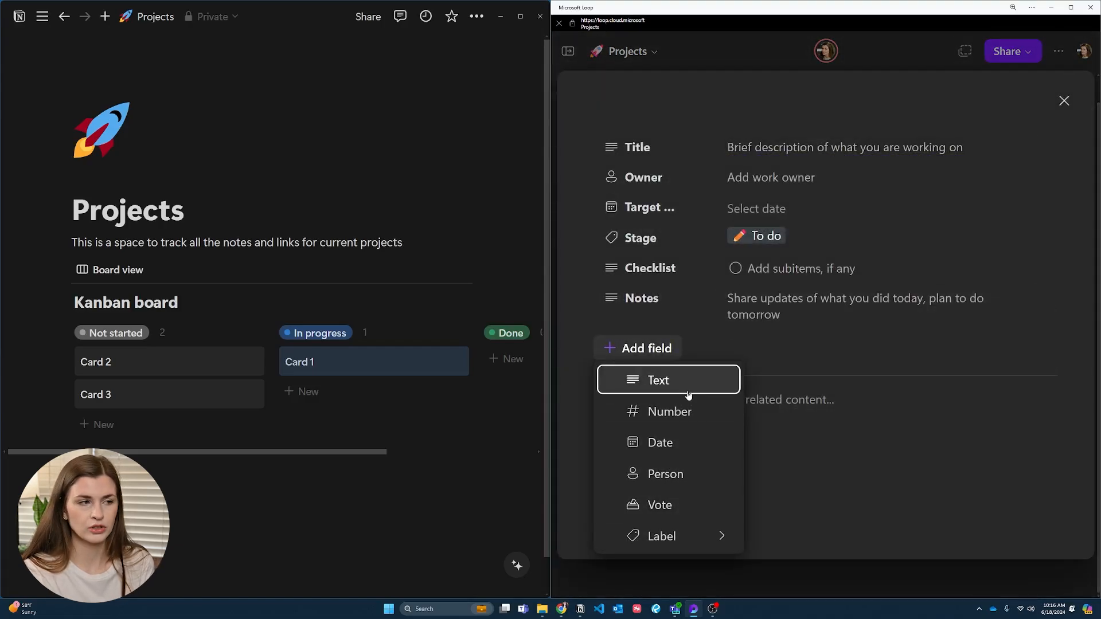
Step: Open Card 1 in side peek in Notion and examine the property types available to add
click(432, 364)
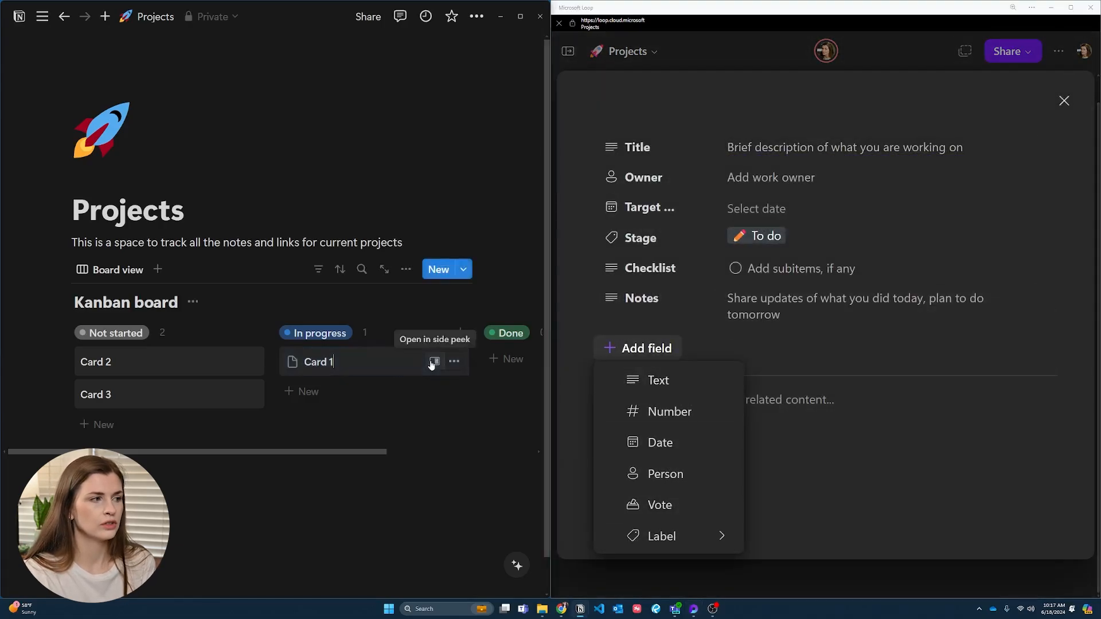
click(435, 362)
click(304, 171)
scroll(364, 428, down, 6)
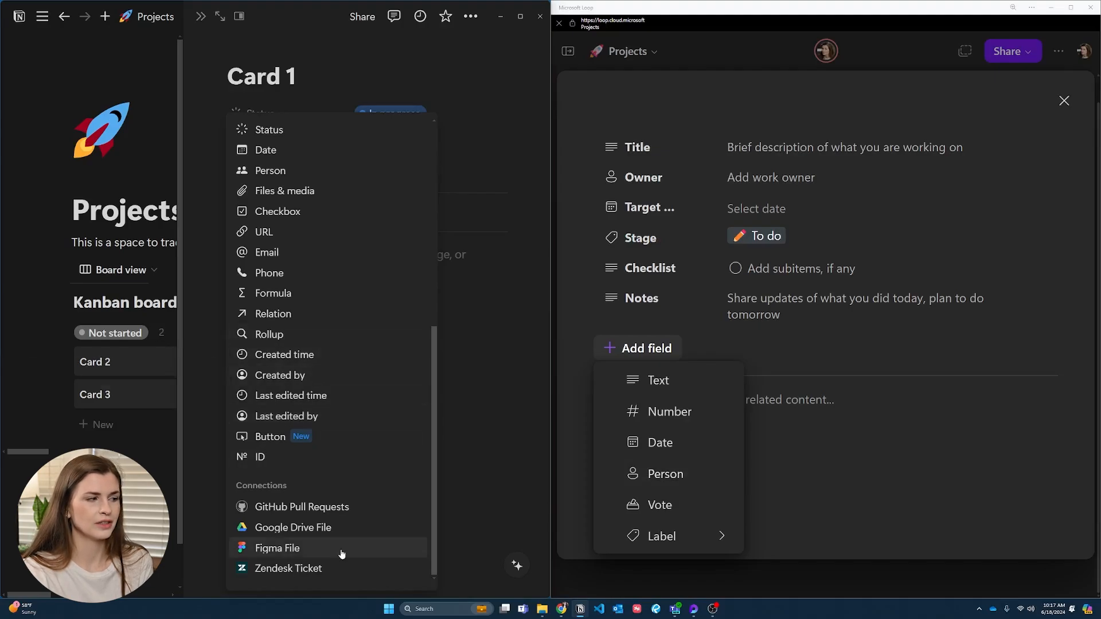
scroll(327, 430, up, 3)
scroll(327, 508, down, 3)
scroll(366, 435, up, 4)
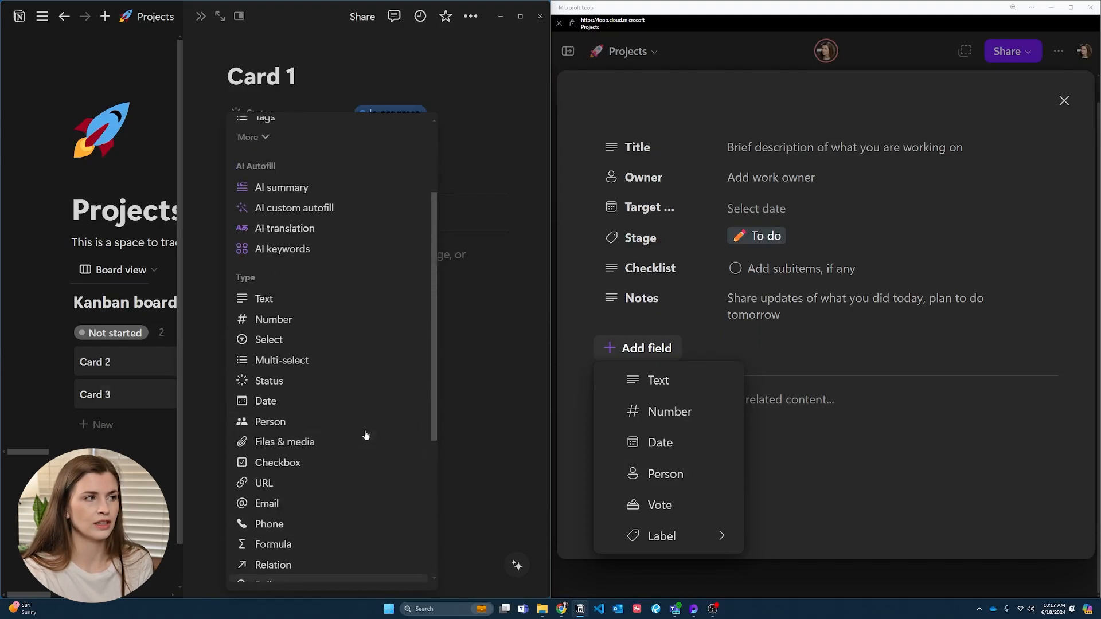
scroll(366, 436, up, 3)
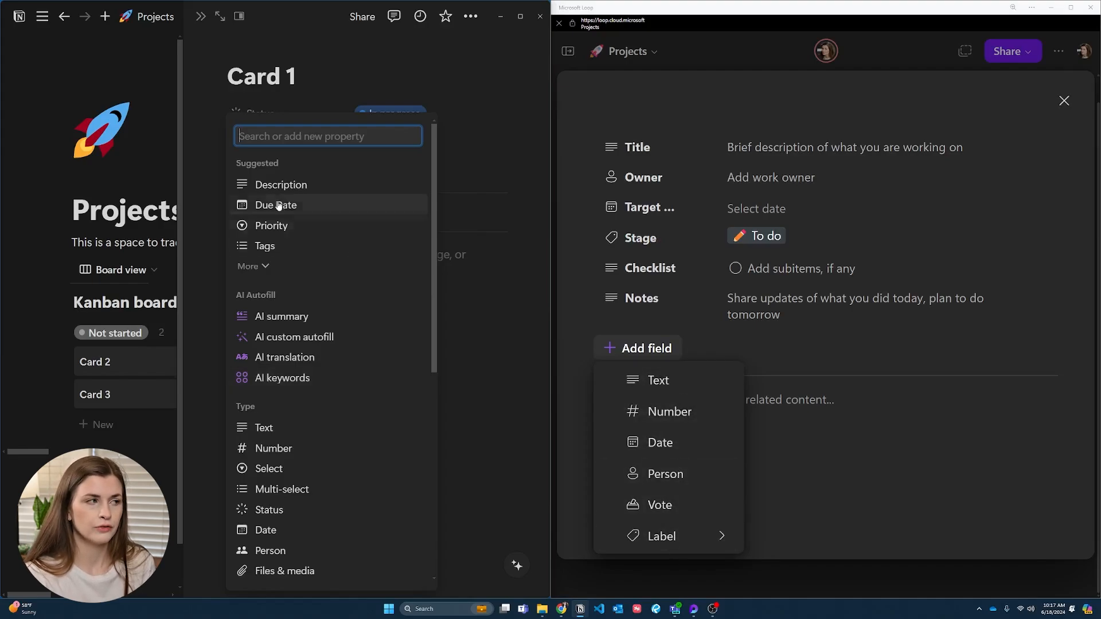
Step: Find the Relation property type for Card 1, look at the databases it can link to, and close the card without adding it
text(rela)
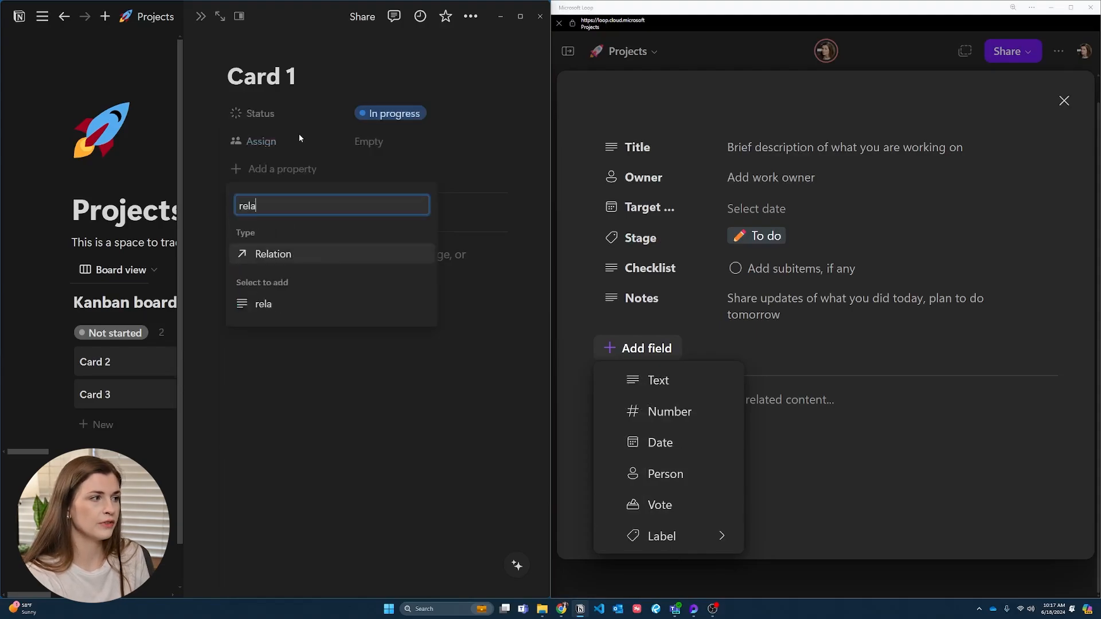
click(322, 255)
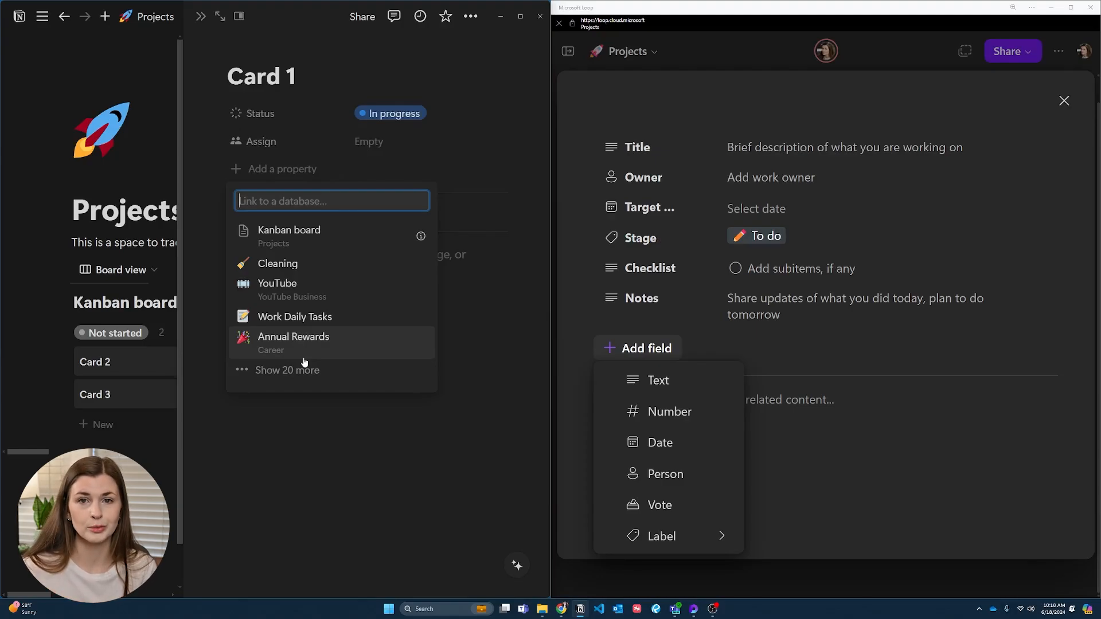
click(277, 169)
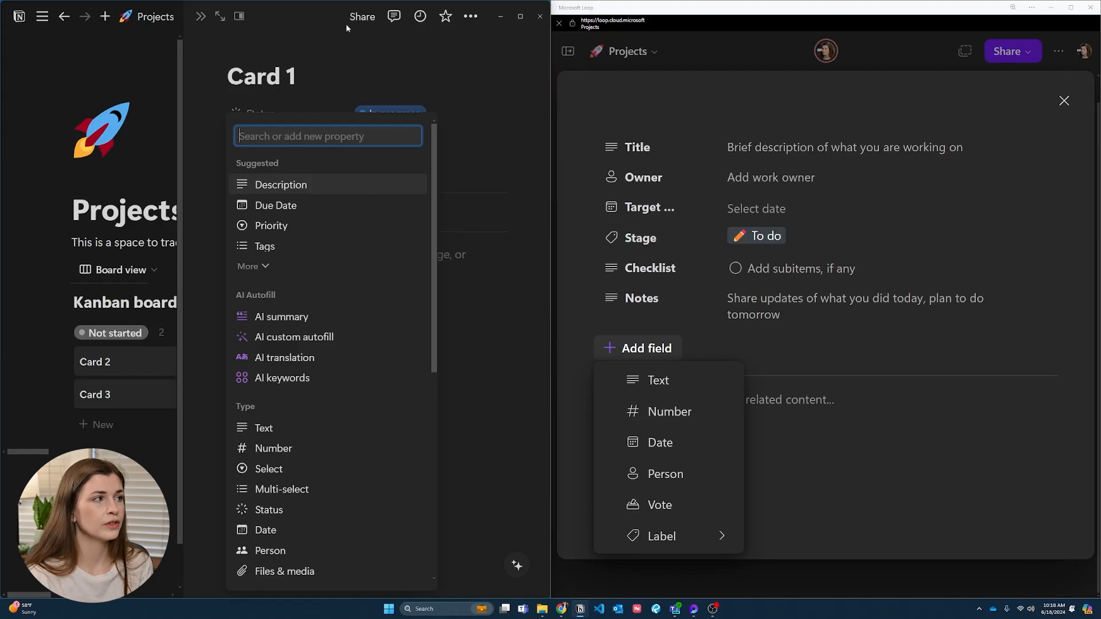
click(202, 19)
click(202, 19)
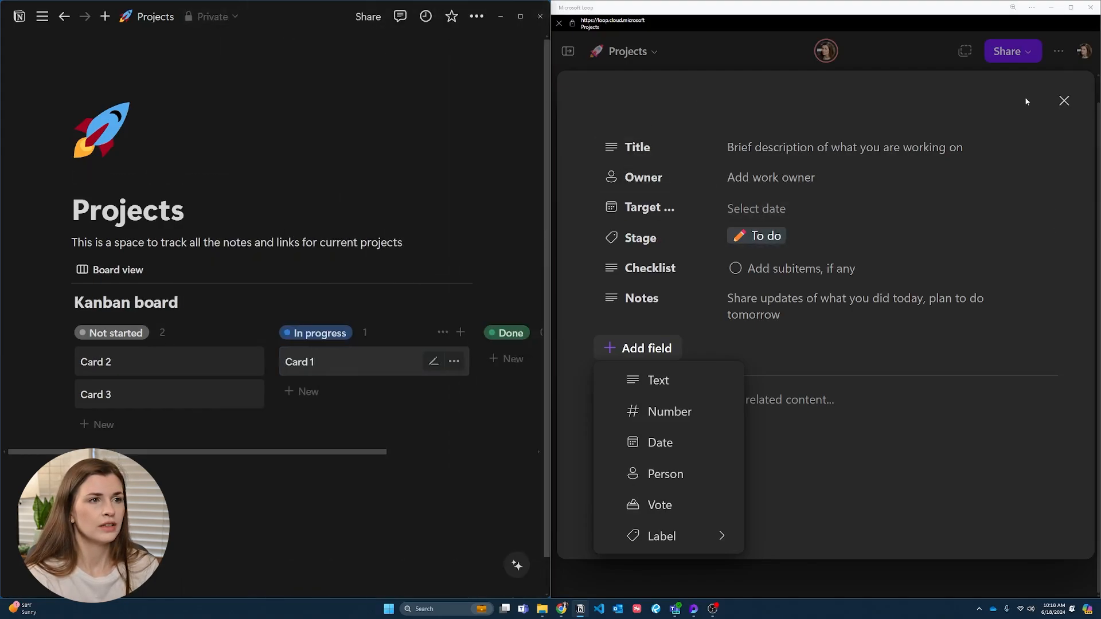
Step: Close the open card in Loop and examine the view types offered for its Kanban board
click(1064, 101)
click(1064, 101)
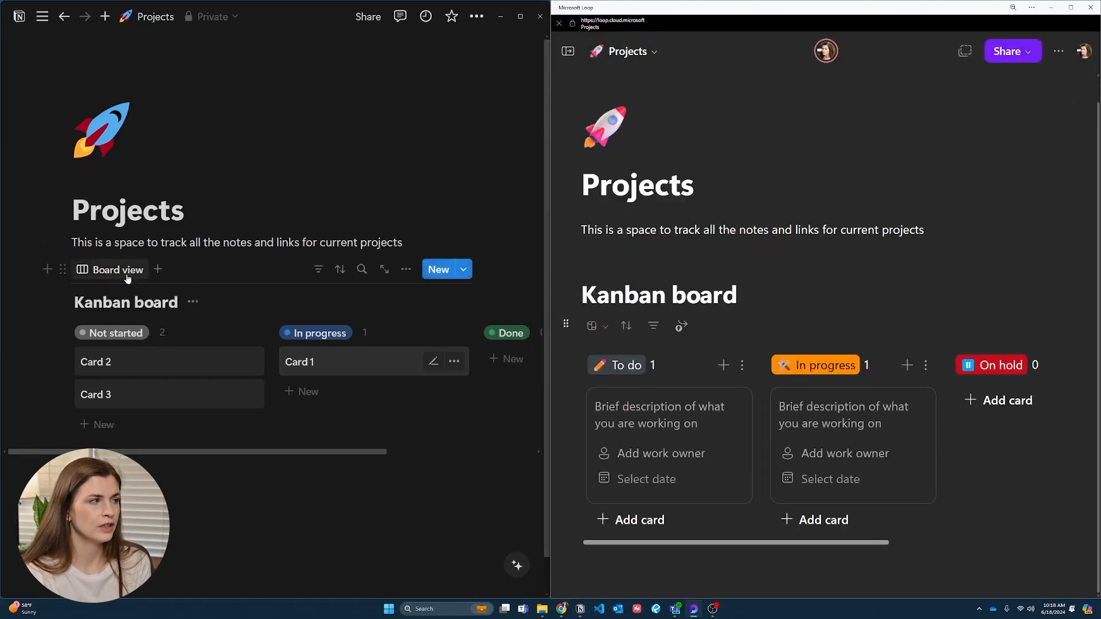
click(594, 325)
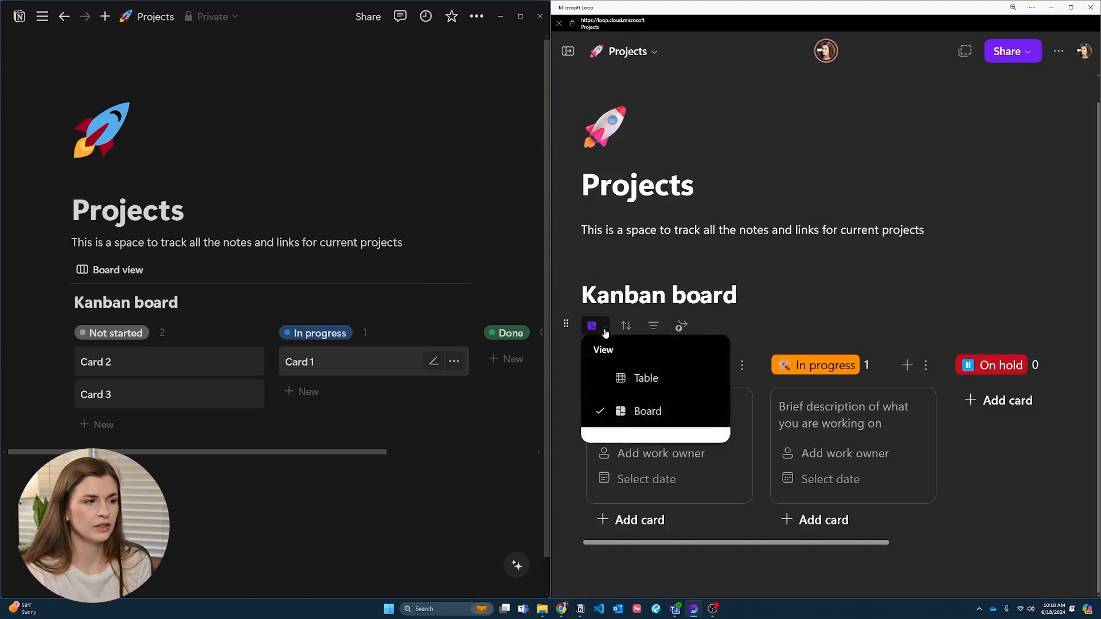
click(594, 325)
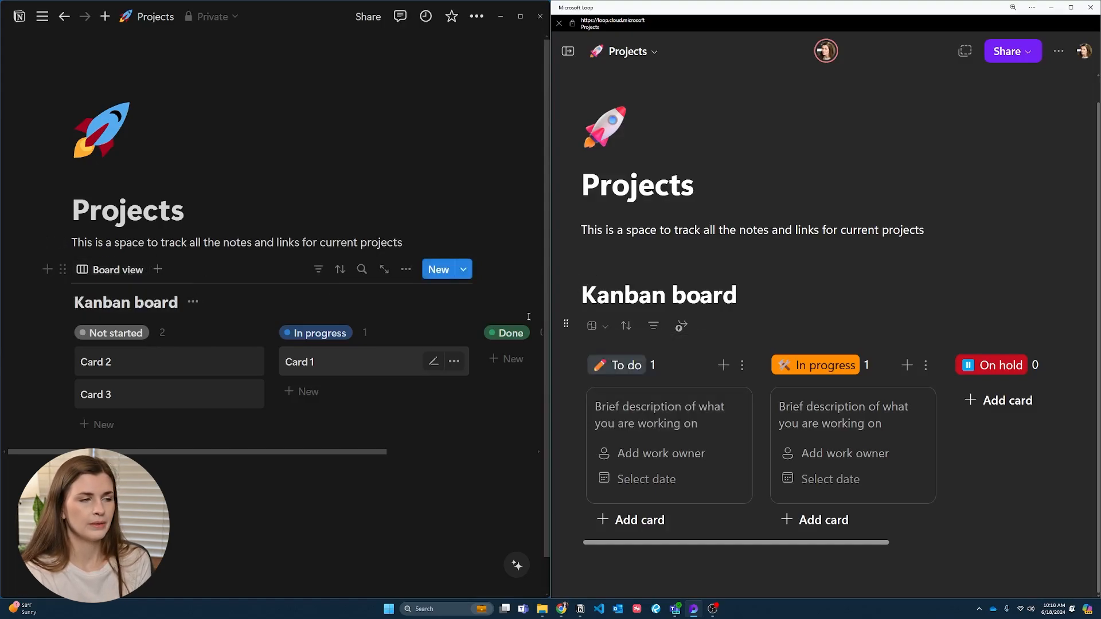
click(594, 325)
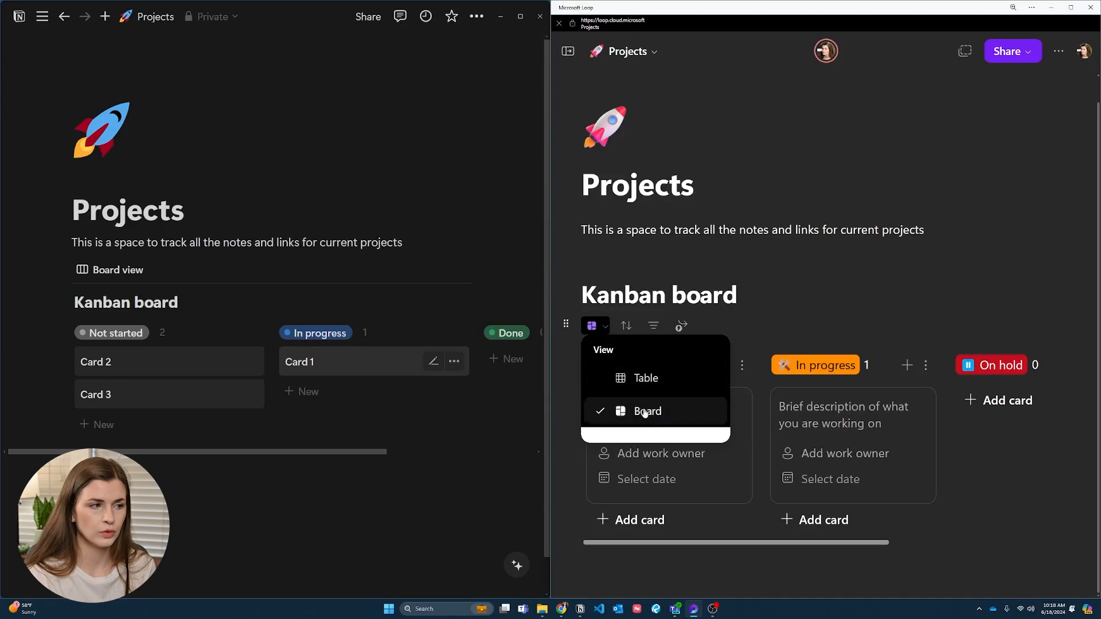
Step: Add a Table view to Notion's Kanban board database and review its view options
click(160, 269)
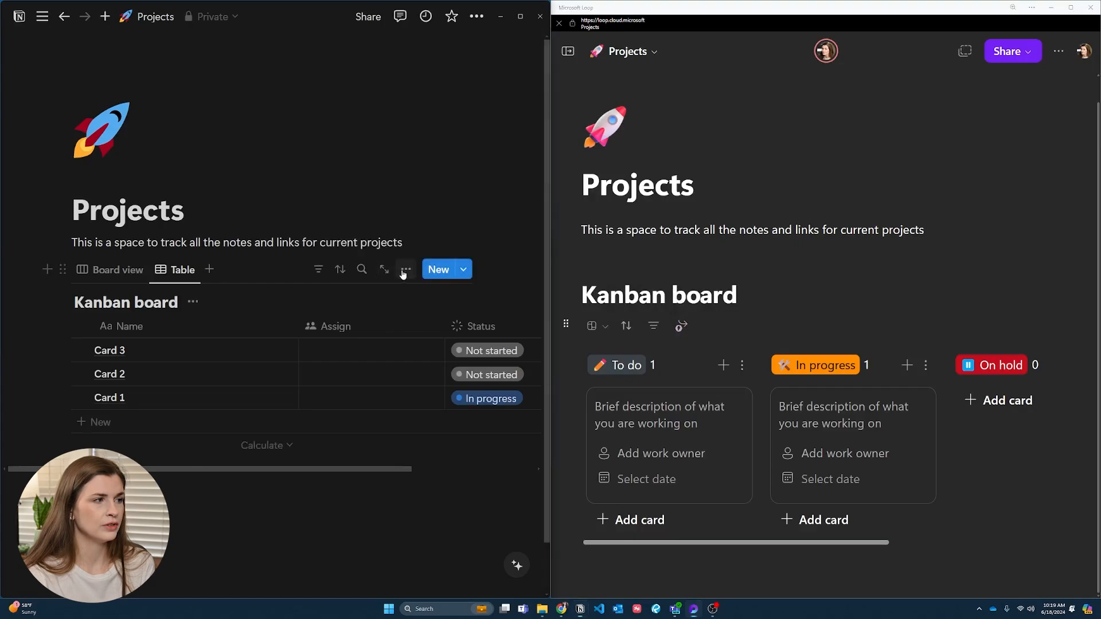
click(406, 269)
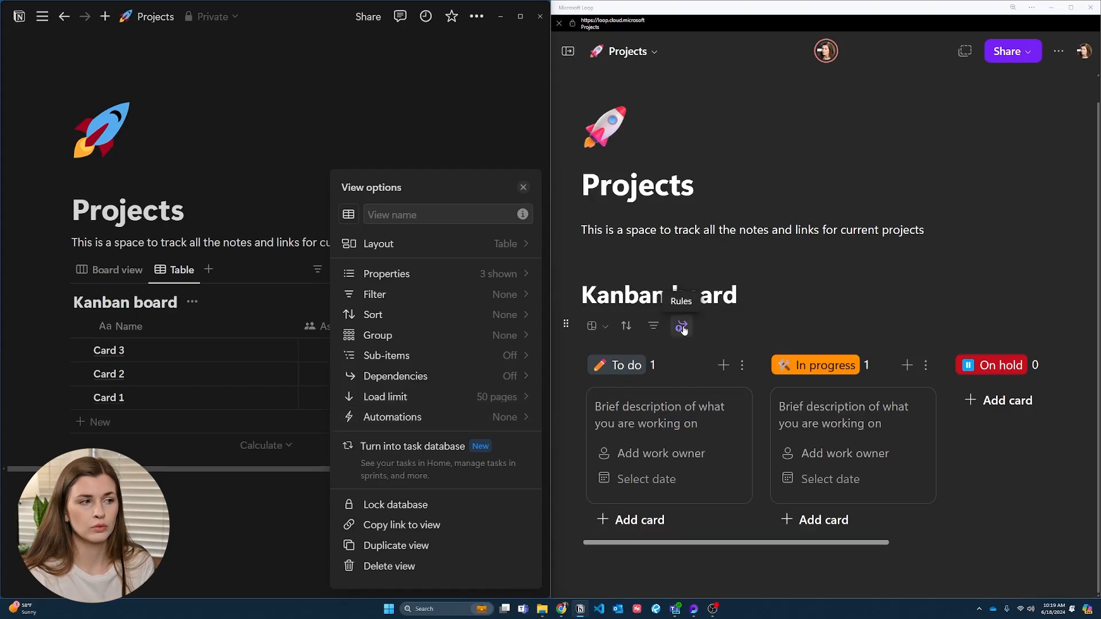
click(292, 268)
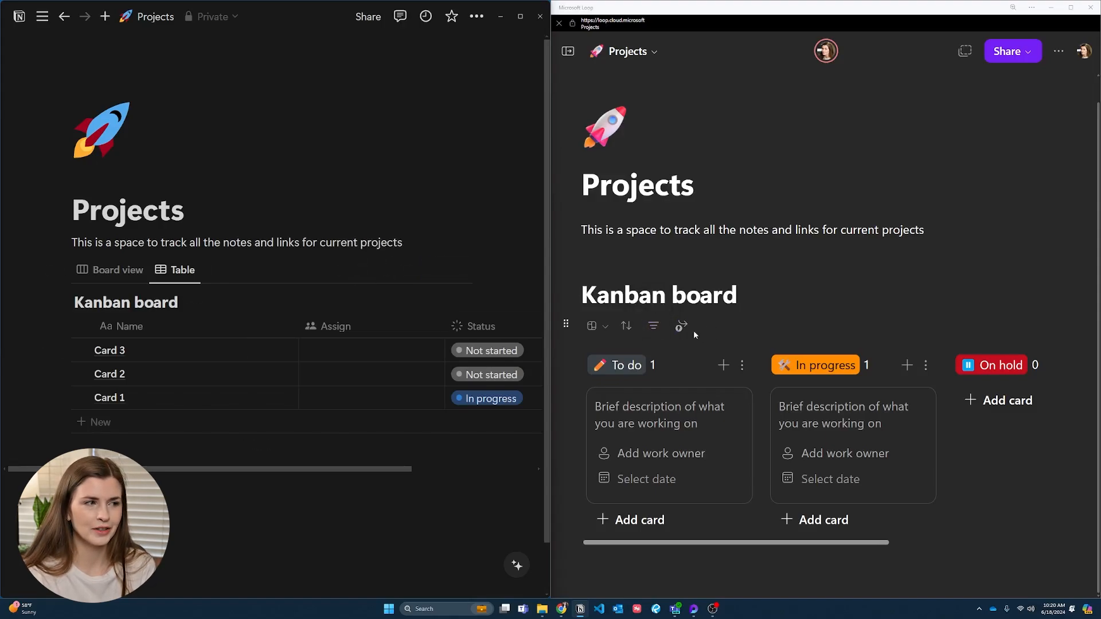
Step: Try a filter on Loop's Kanban board with Title, Contains and the text "lkjsdf", and remove it without applying
click(654, 327)
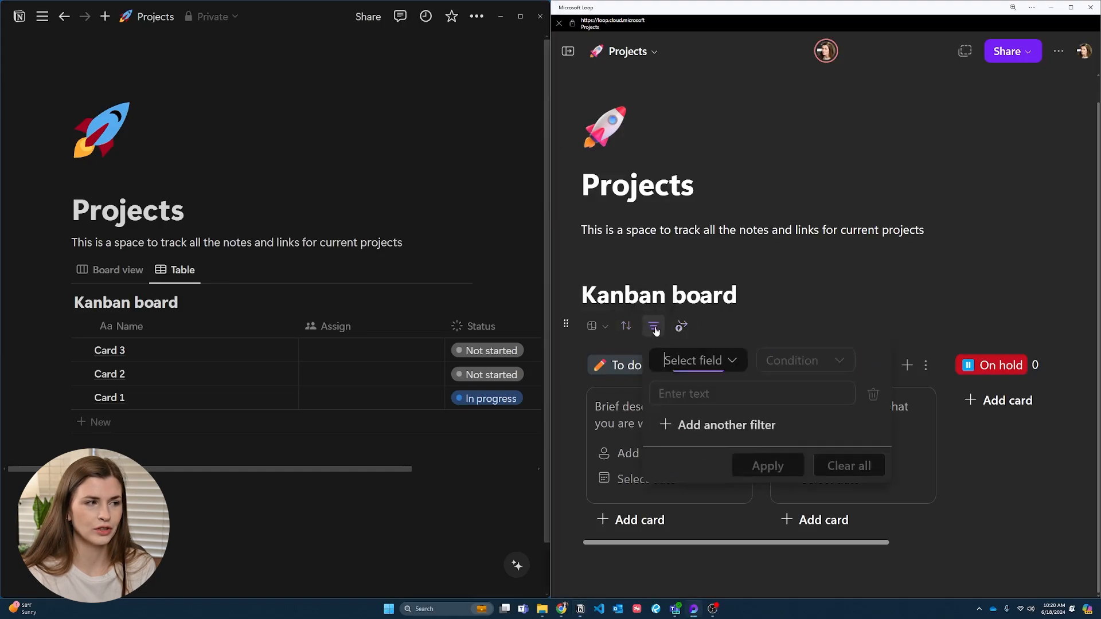
click(732, 360)
click(732, 423)
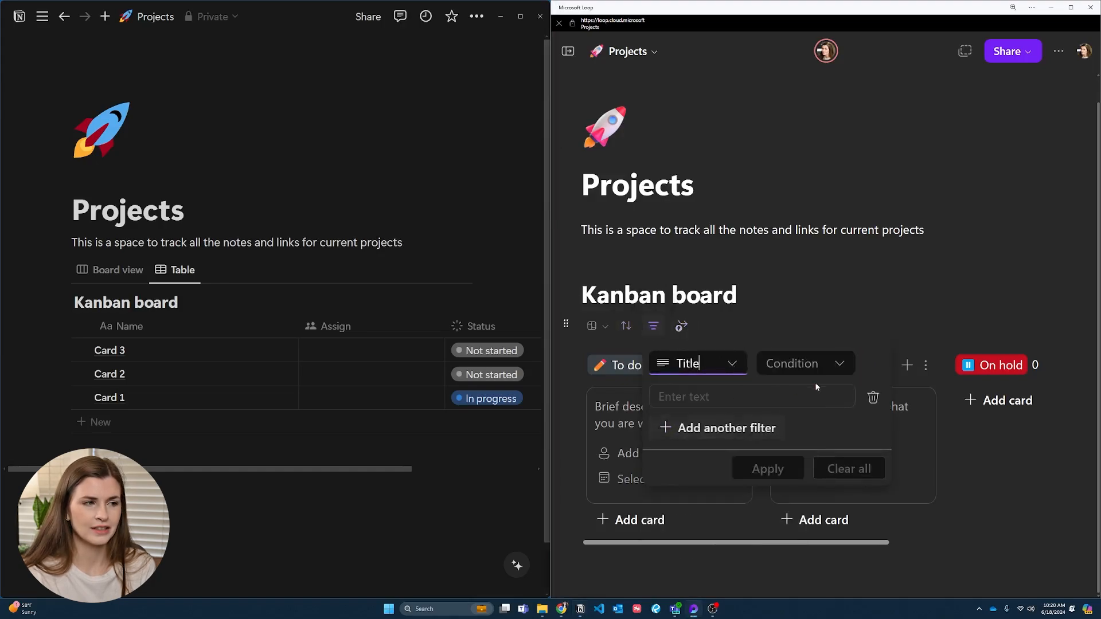
click(830, 365)
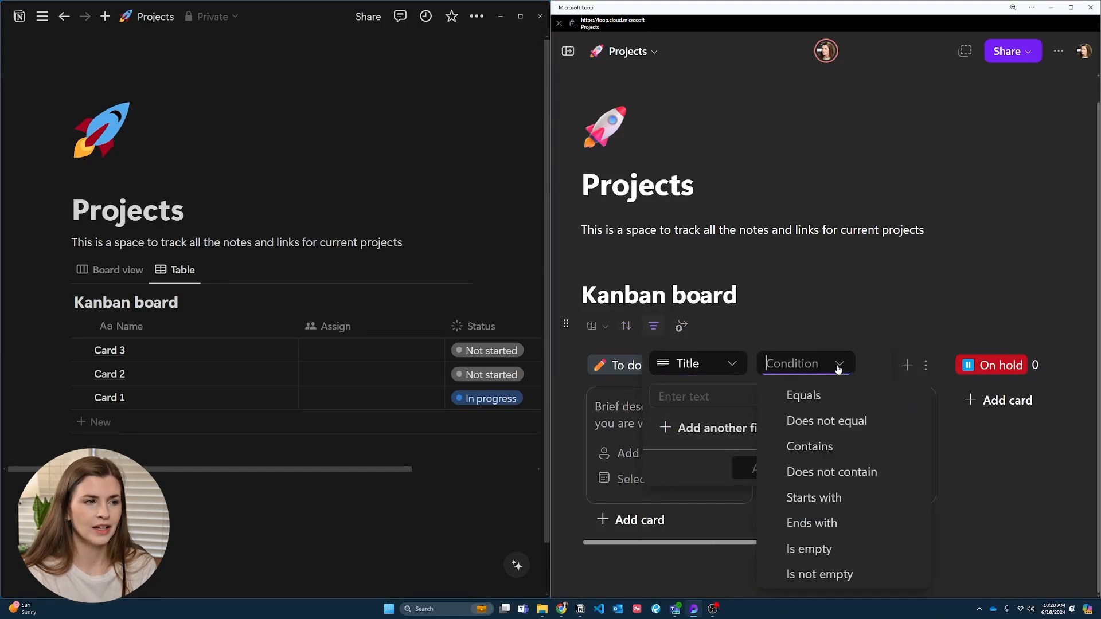
click(826, 448)
click(731, 398)
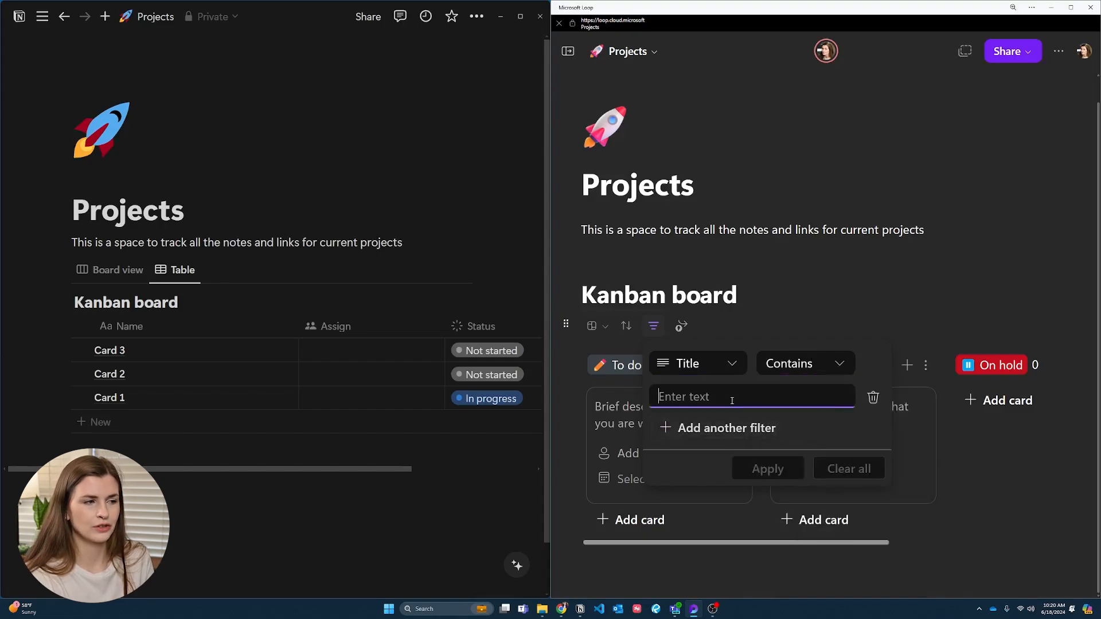
text(lkjsdf)
click(873, 397)
key(Escape)
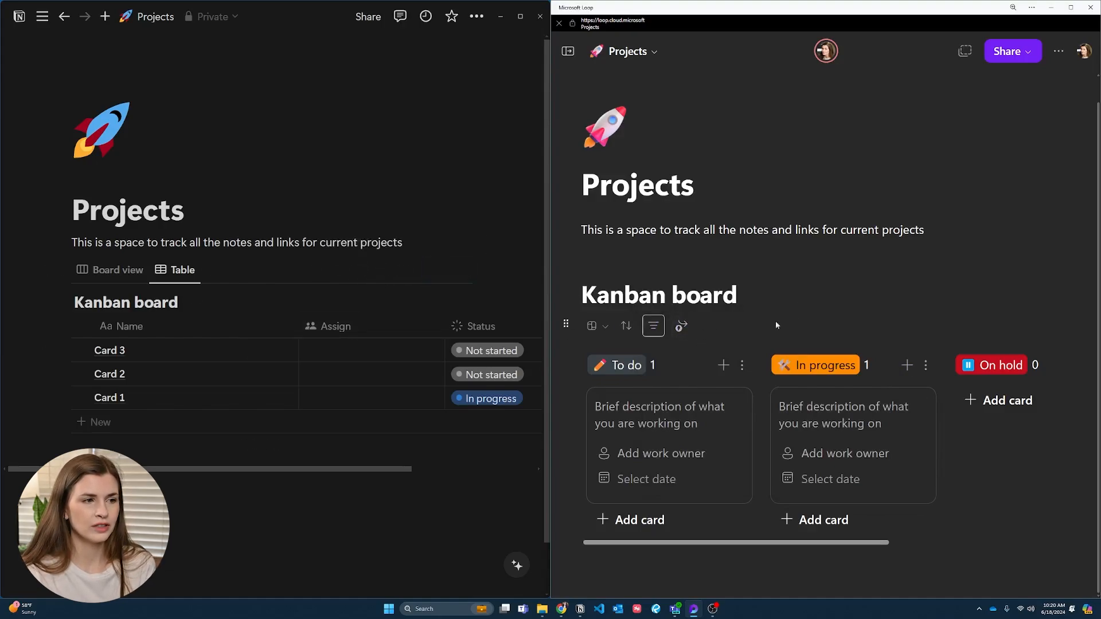
click(407, 270)
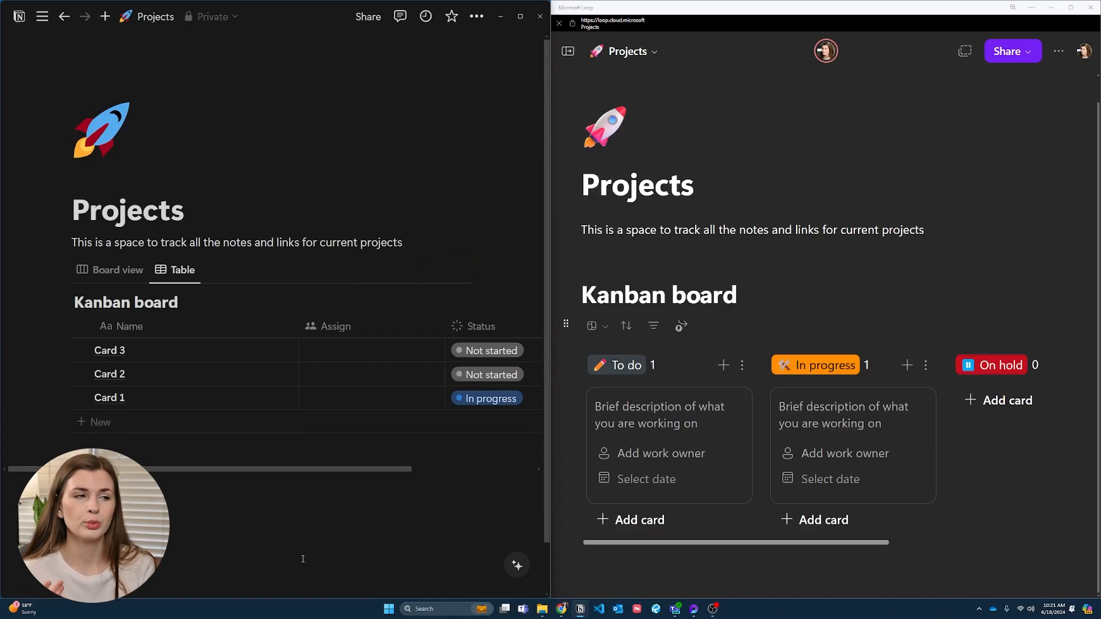
Step: Turn Loop's Kanban board into a Loop component and copy the component, allowing clipboard access
click(566, 325)
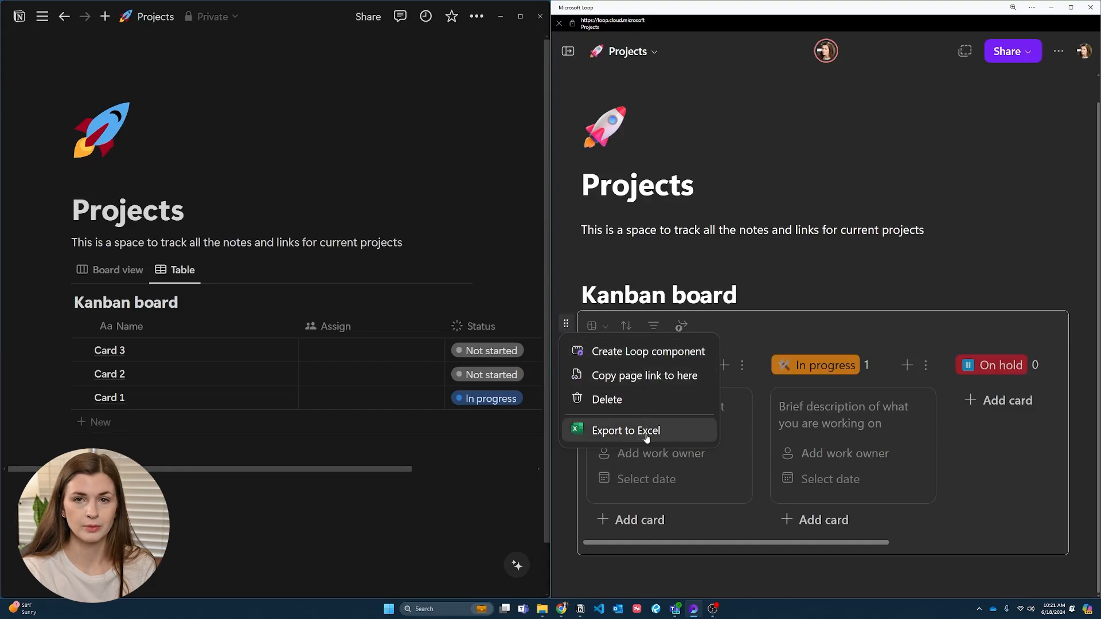
click(632, 356)
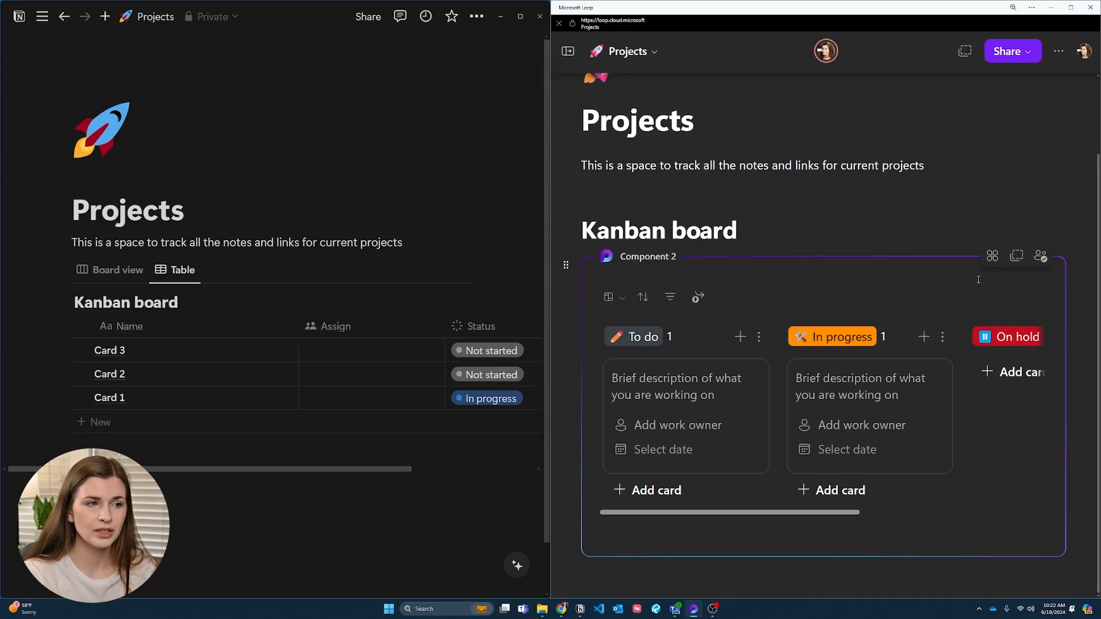
click(1018, 259)
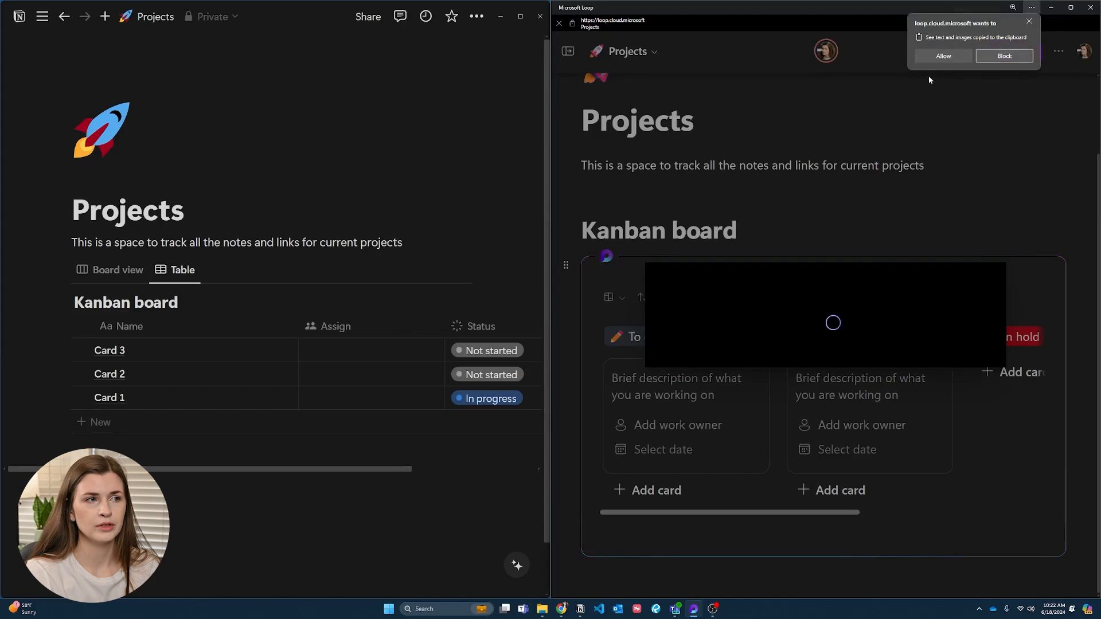
click(943, 55)
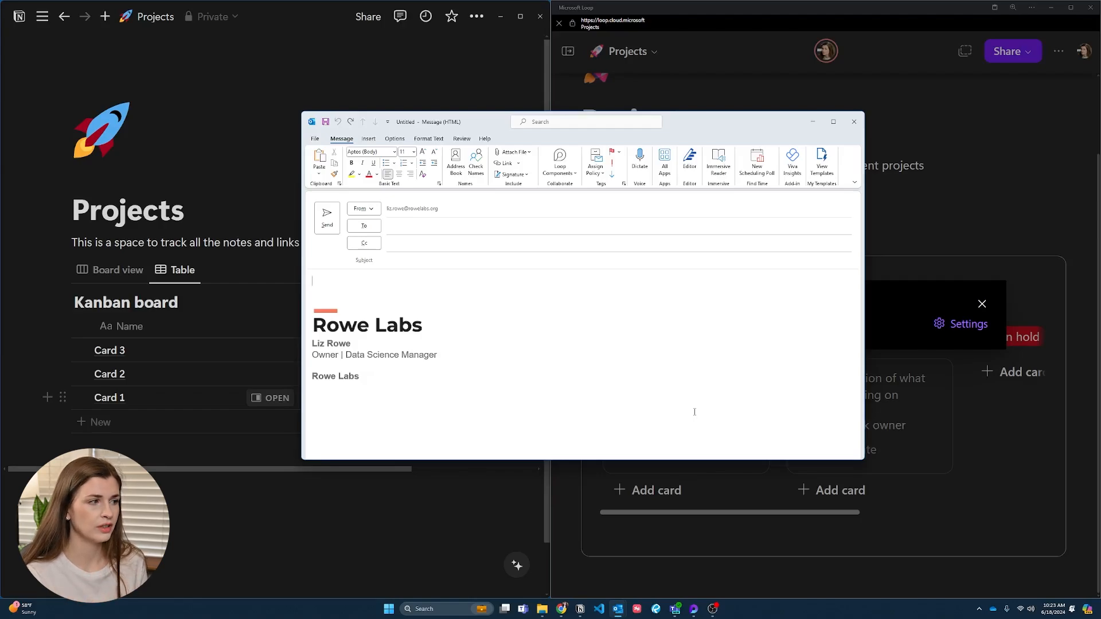
Step: Paste the component into a new Outlook email and move its In progress card to On hold and back
key(ctrl+v)
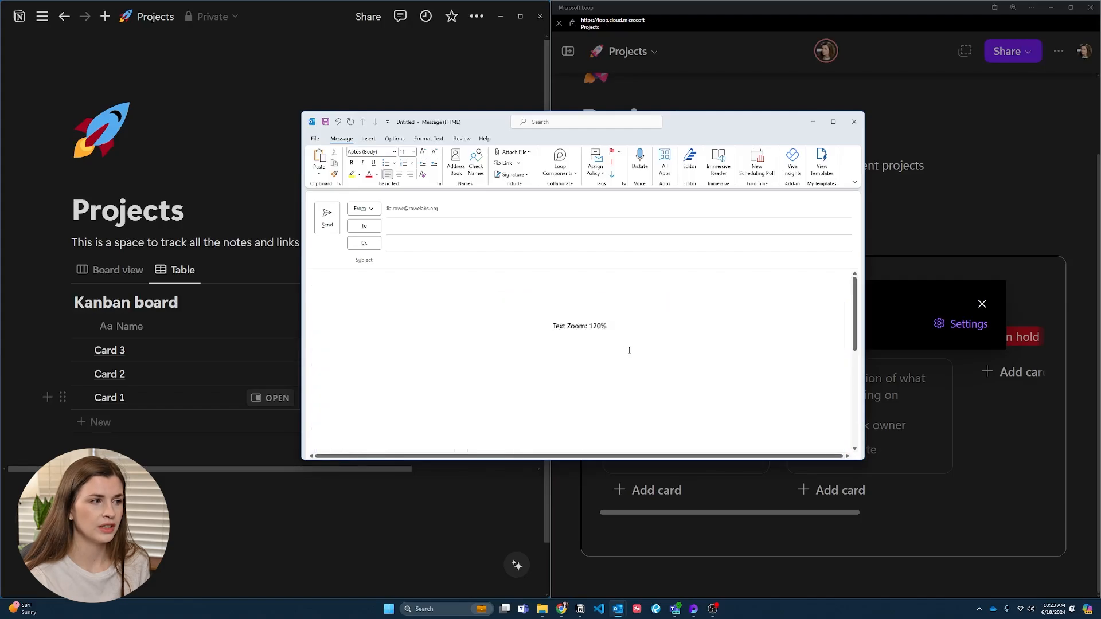
scroll(630, 354, down, 1)
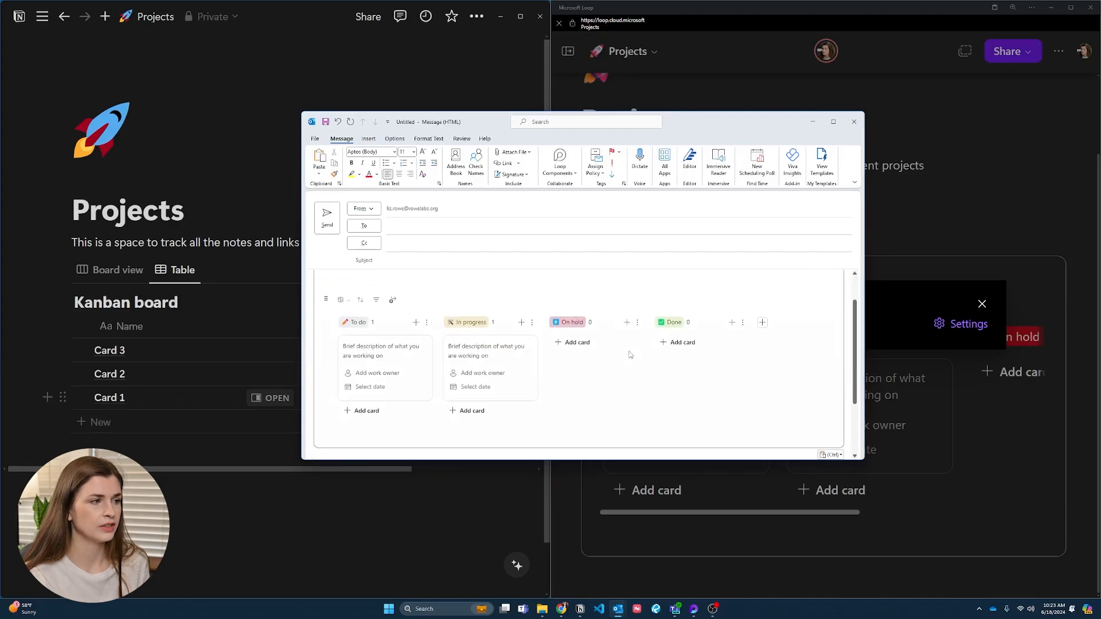
drag(506, 349, 617, 376)
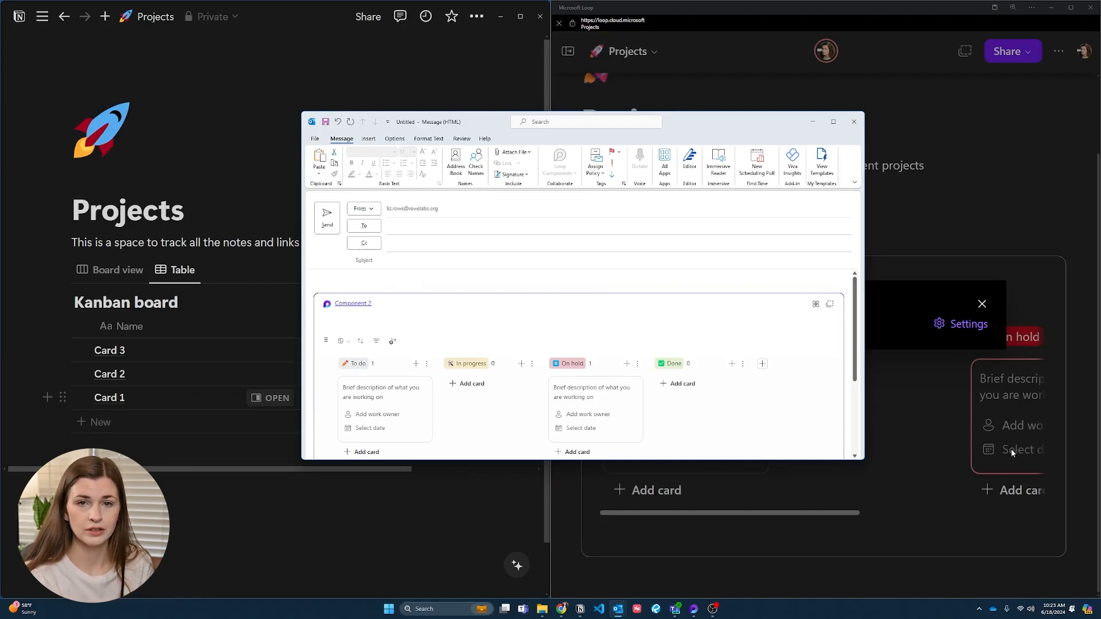
drag(597, 388, 488, 385)
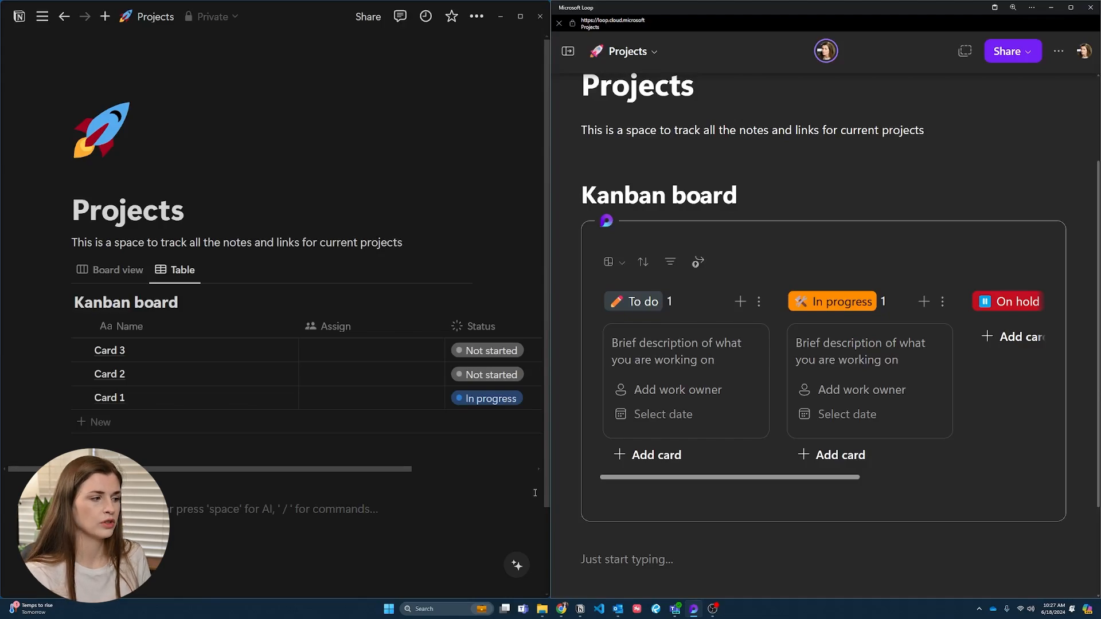
Step: Add a top-level heading "Link to Page" below the Kanban board database in Notion, followed by an empty line
click(293, 510)
text(#)
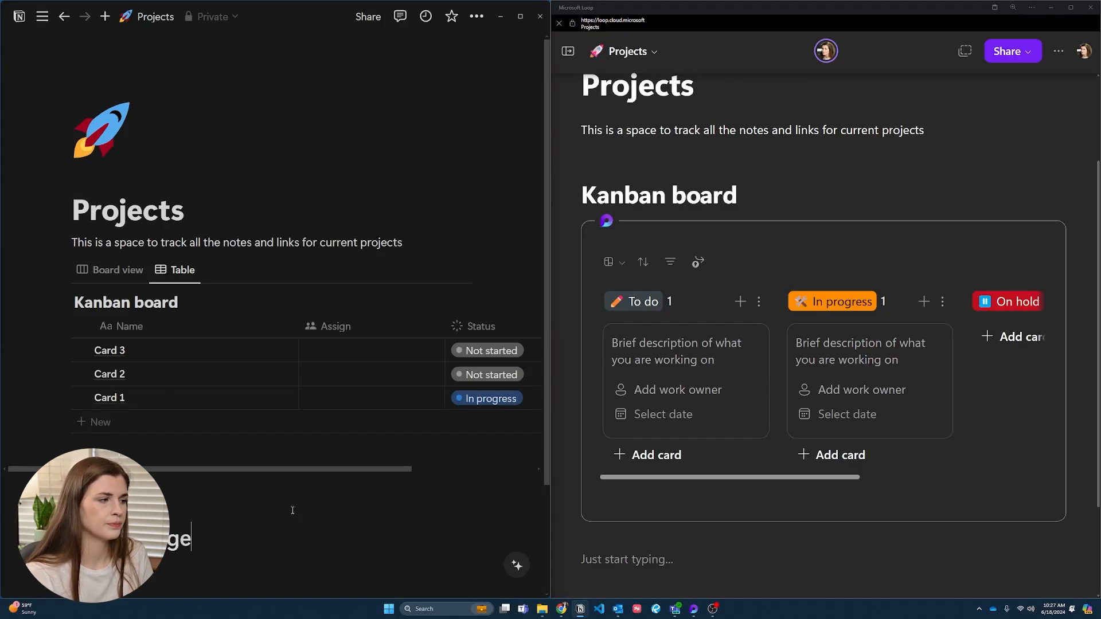
text(Link to Page)
key(Return)
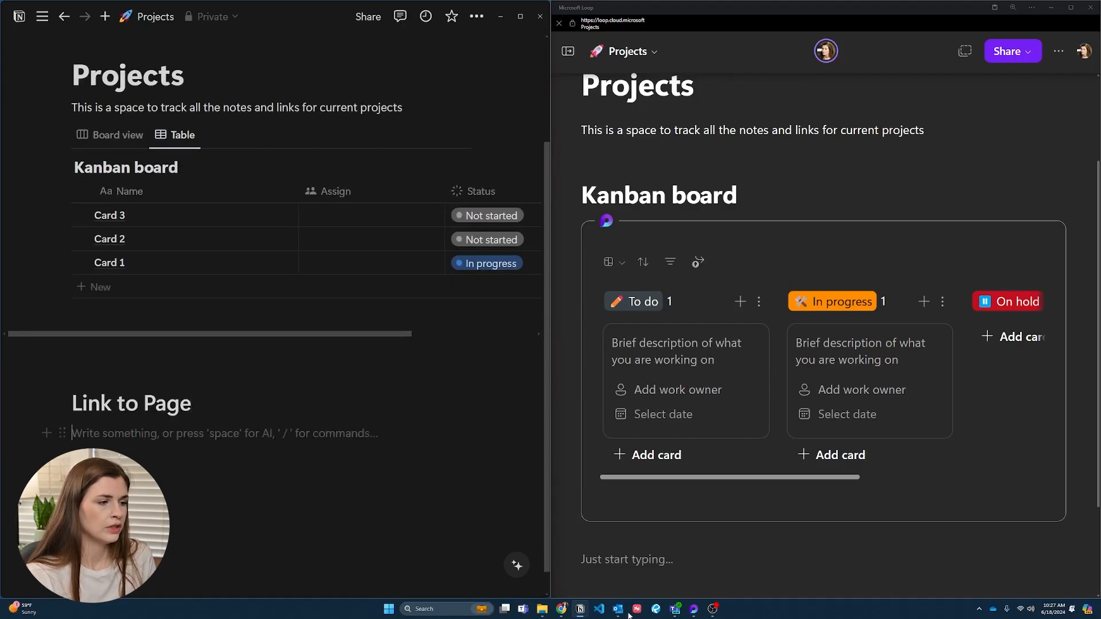
Step: Add a top-level heading "Link to Page" below the Kanban board component on Loop's Projects page
scroll(625, 566, down, 2)
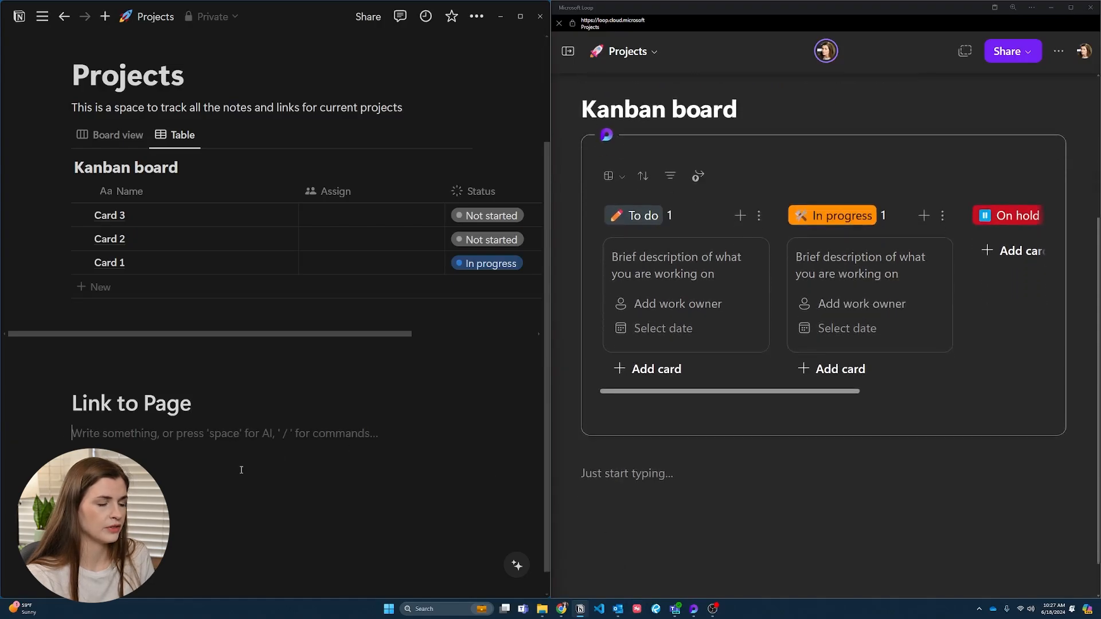
click(696, 559)
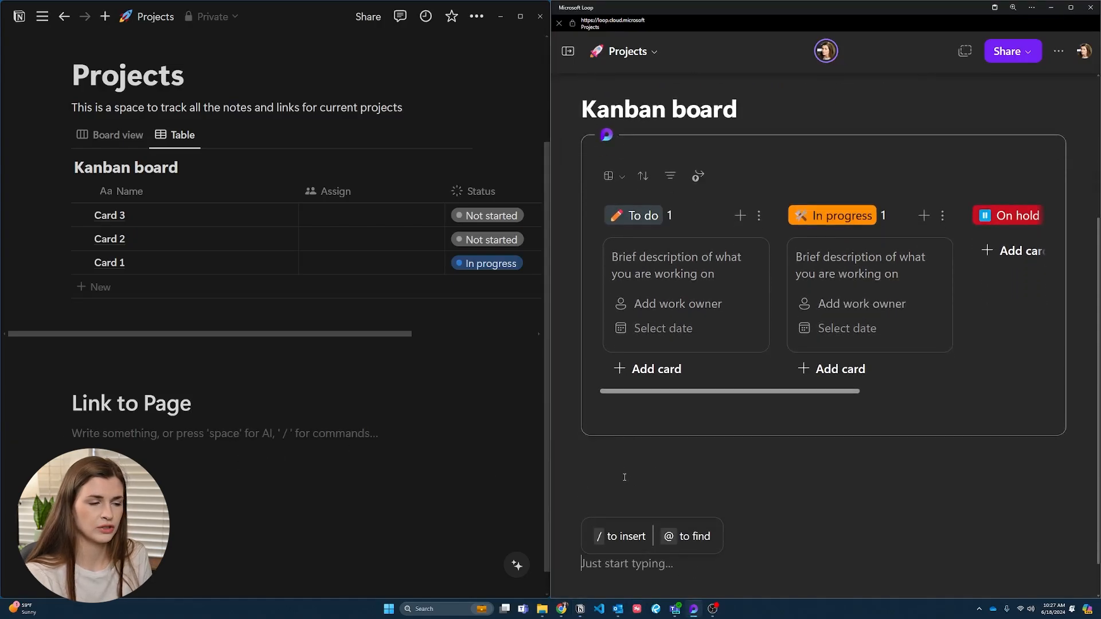
scroll(640, 476, down, 2)
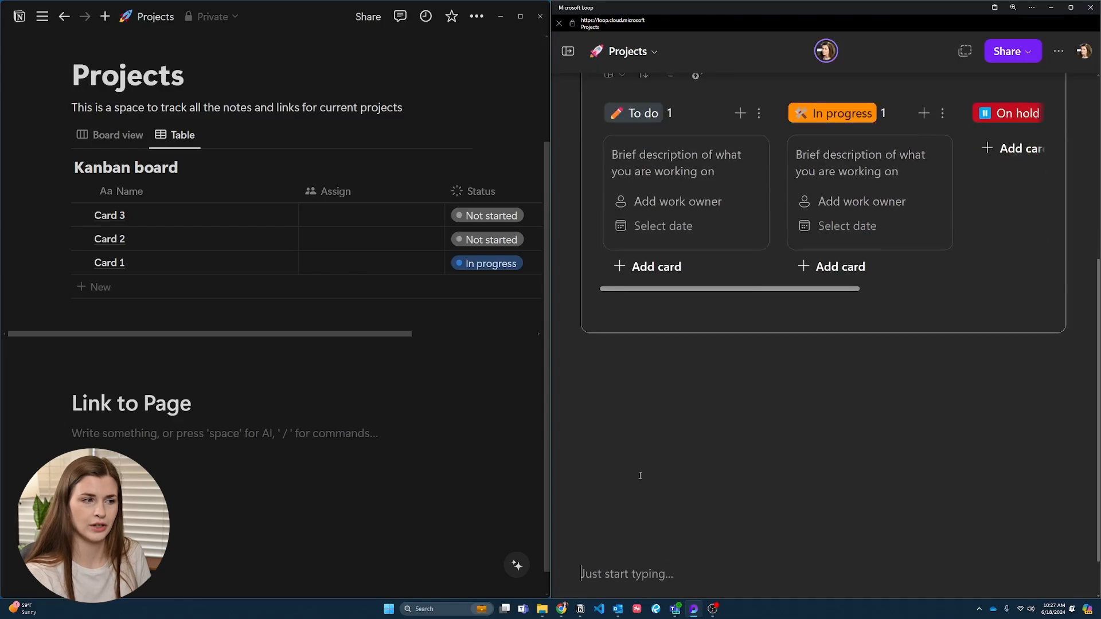
scroll(270, 516, down, 1)
click(265, 526)
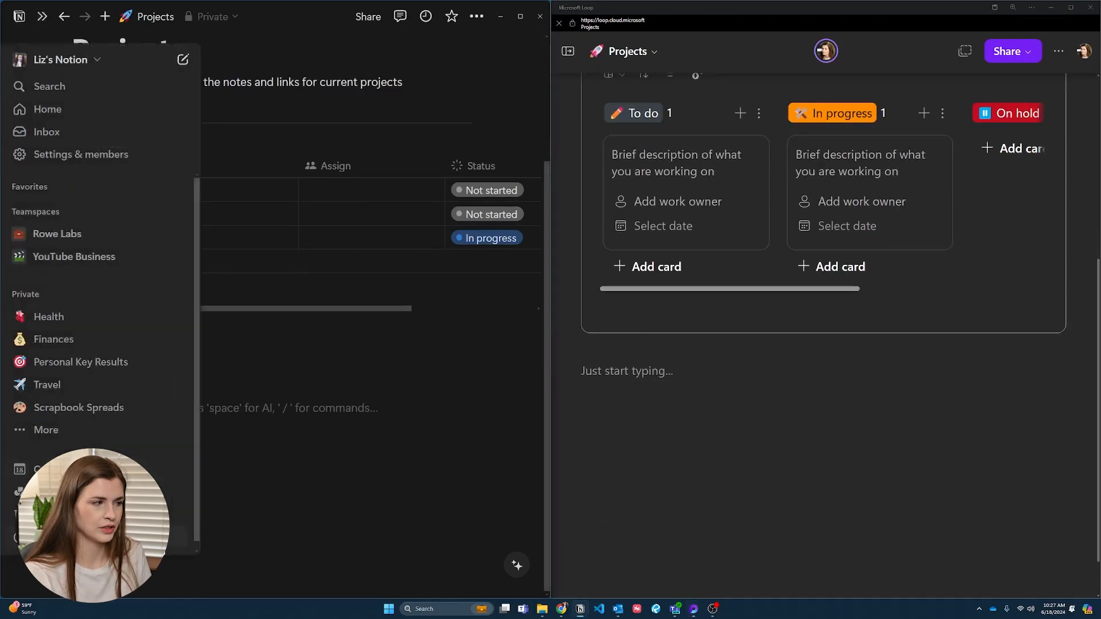
click(669, 370)
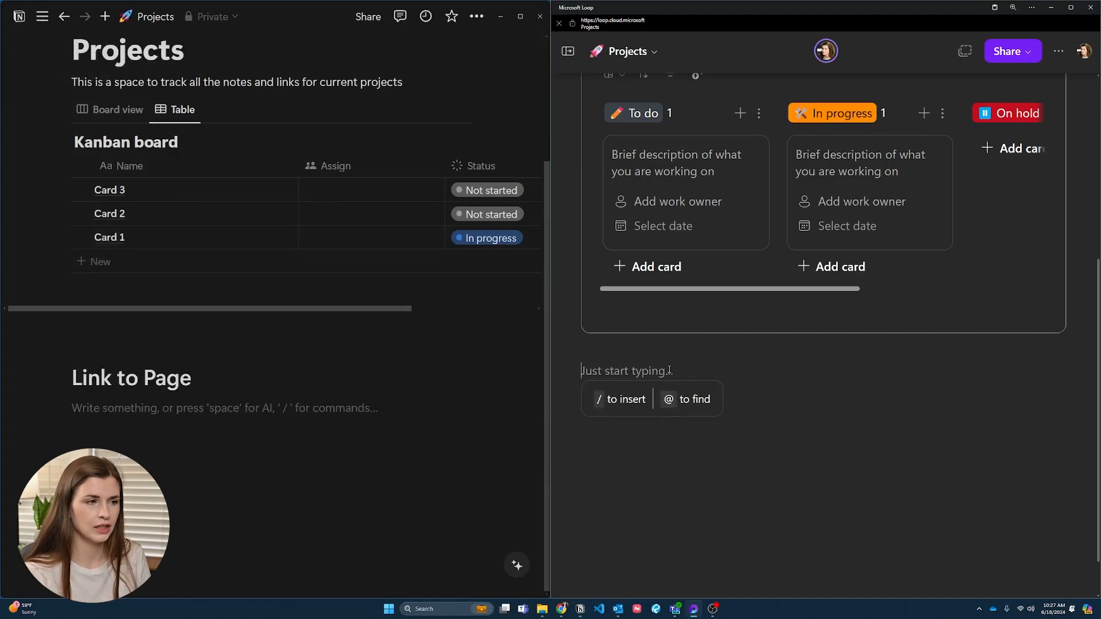
text(#)
key(space)
text(Link to Page)
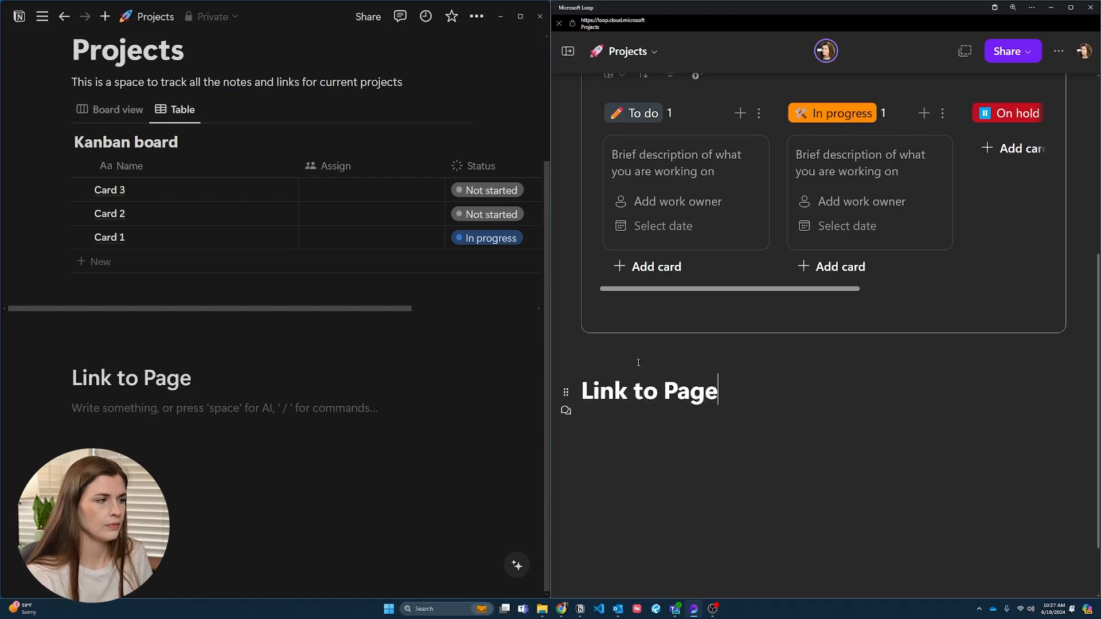
Step: Insert a Link to page block for the Health page under Notion's "Link to Page" heading, with an empty line below
click(142, 418)
text(/)
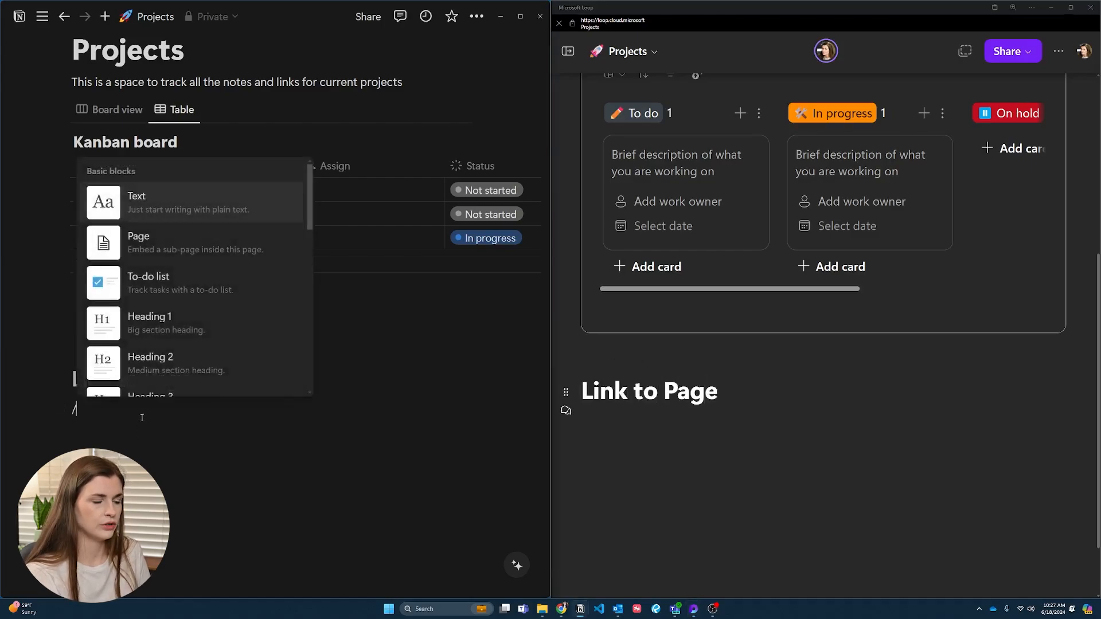
text(link)
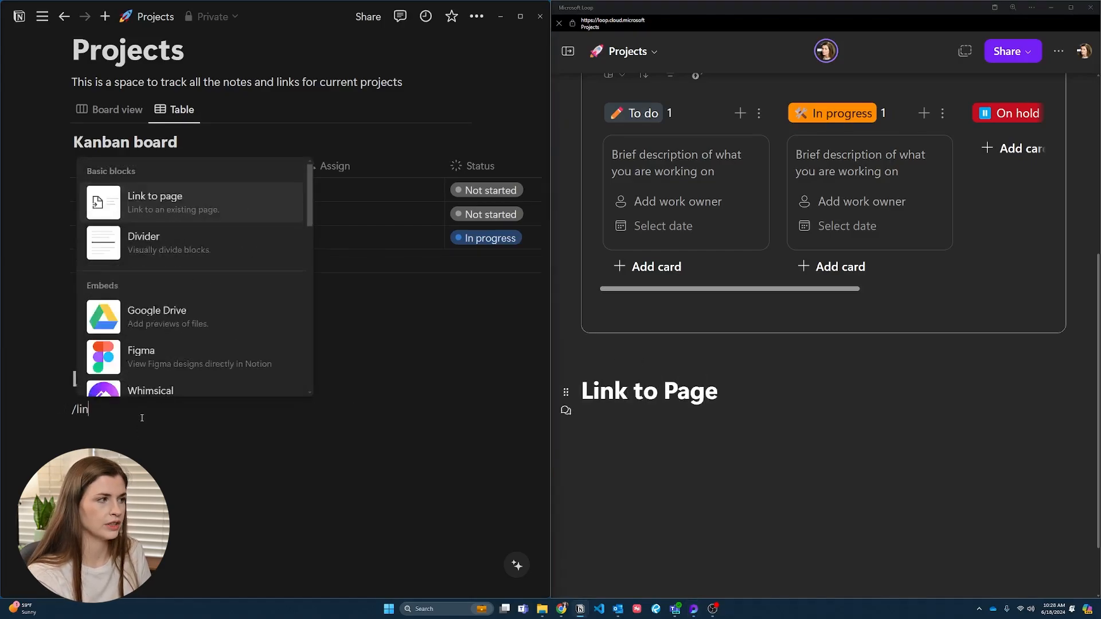
click(193, 208)
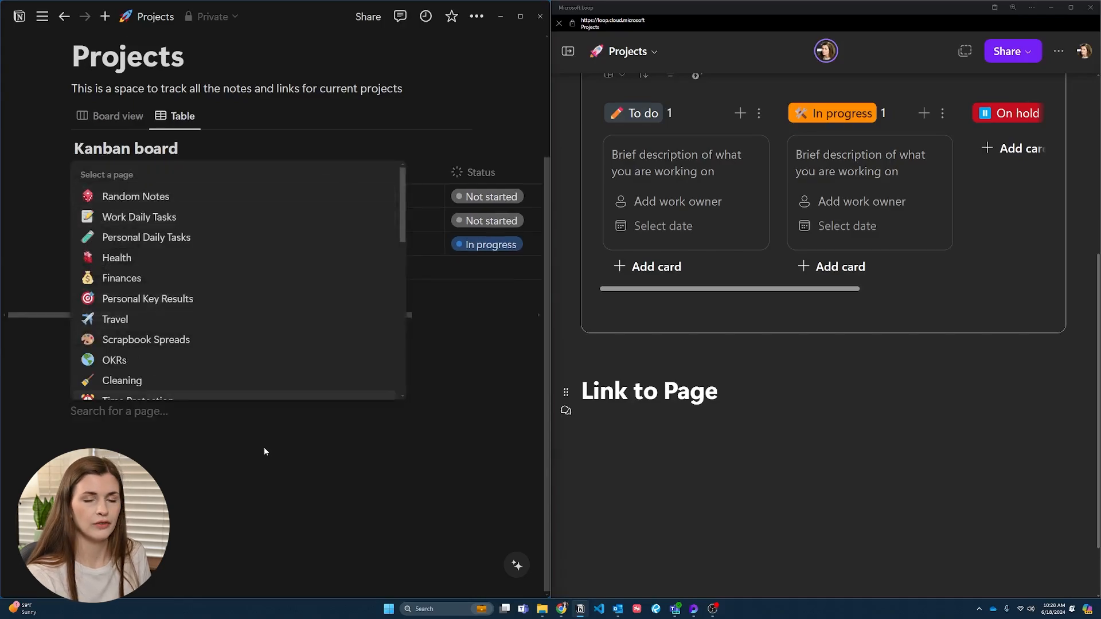
click(138, 259)
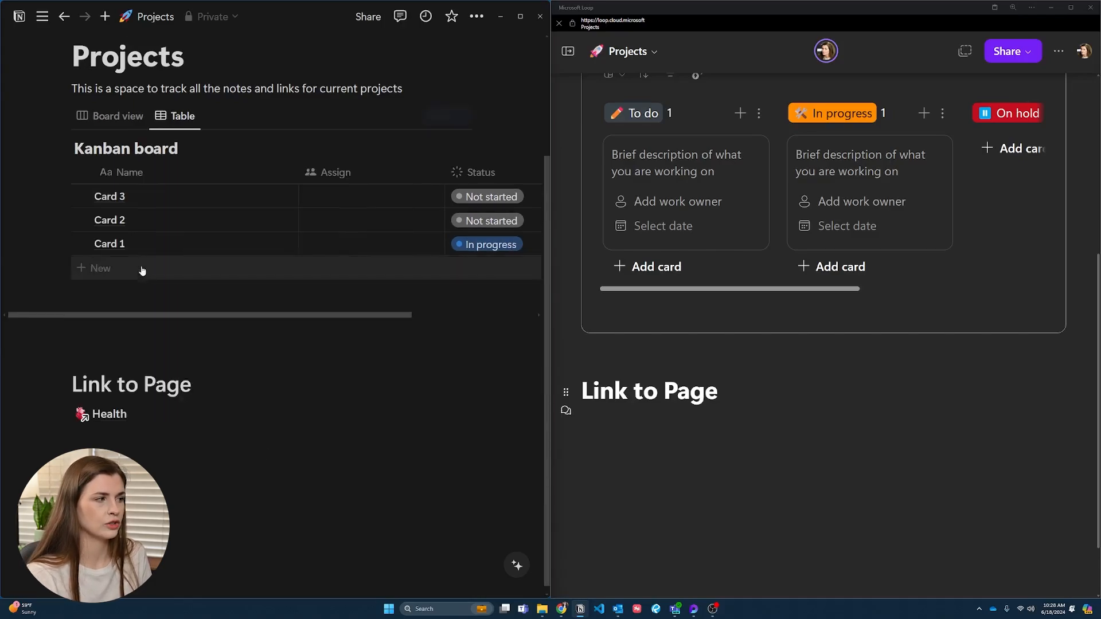
click(196, 505)
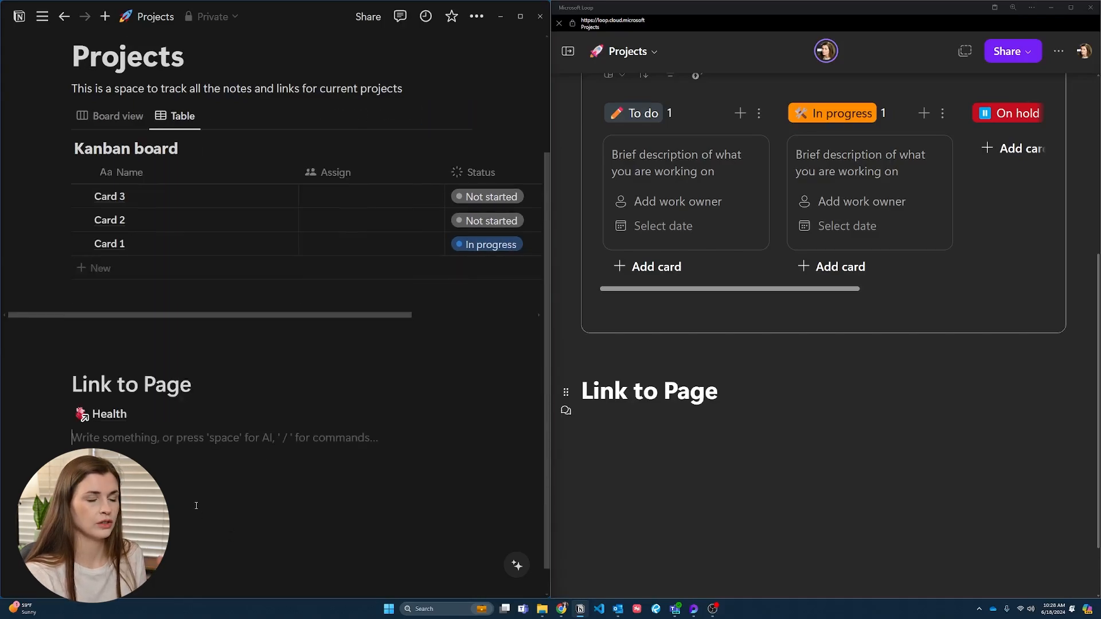
Step: Insert a mention link to the YouTube Loop page under Loop's "Link to Page" heading
click(731, 445)
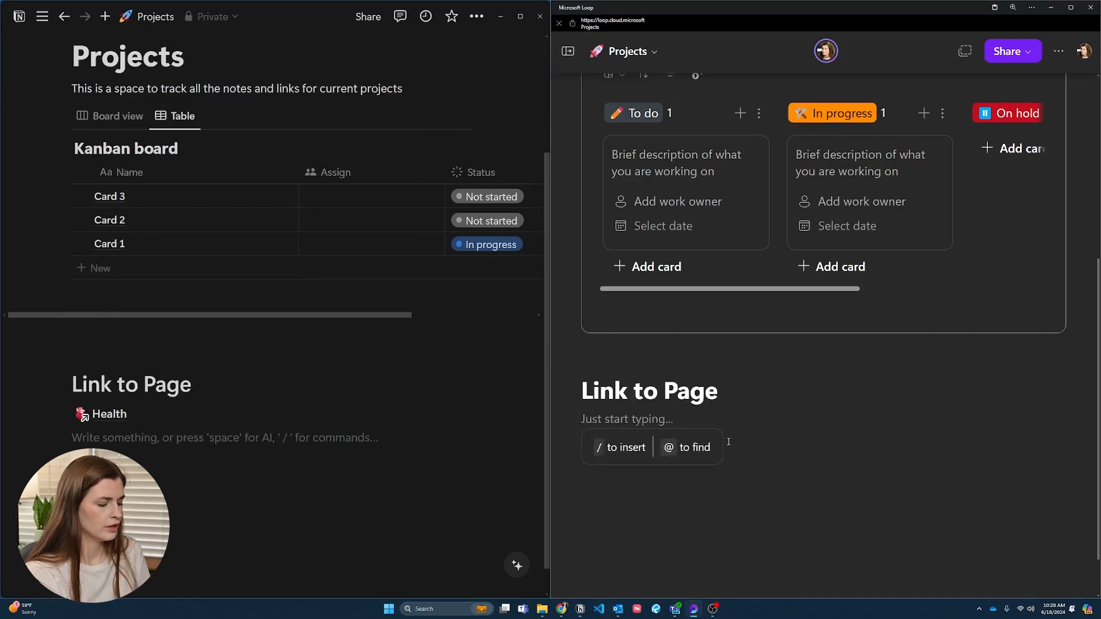
text(@)
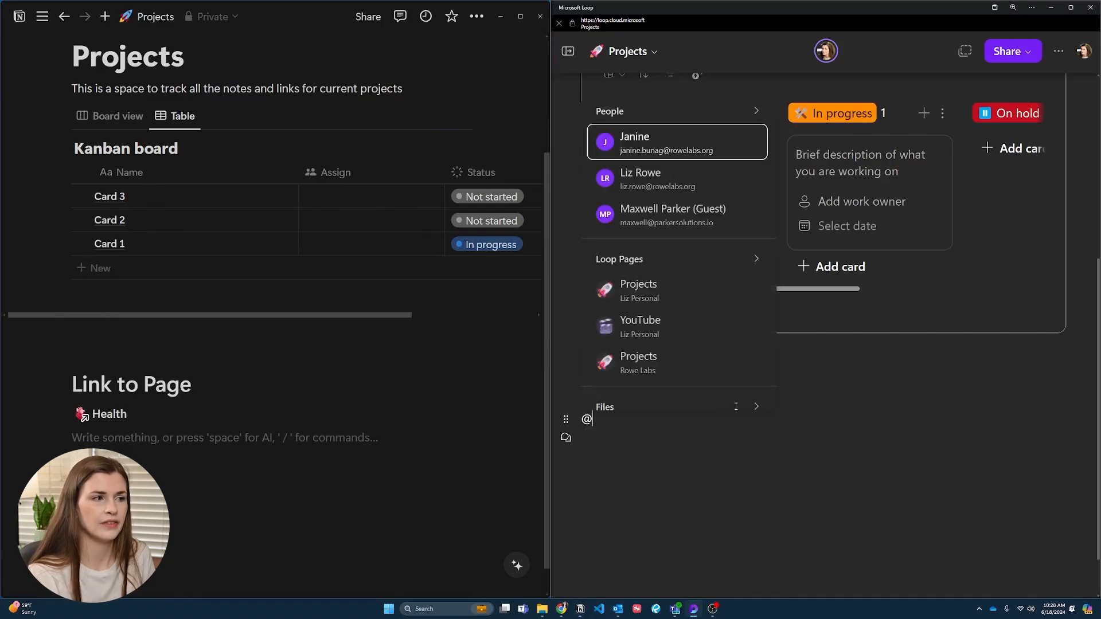
scroll(677, 310, down, 2)
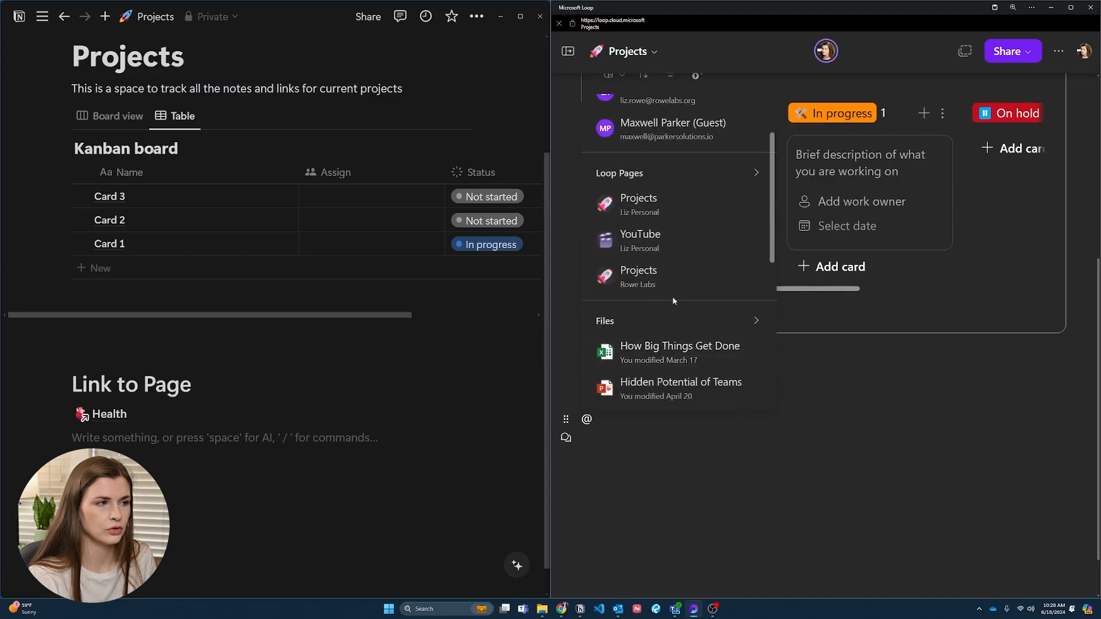
click(655, 241)
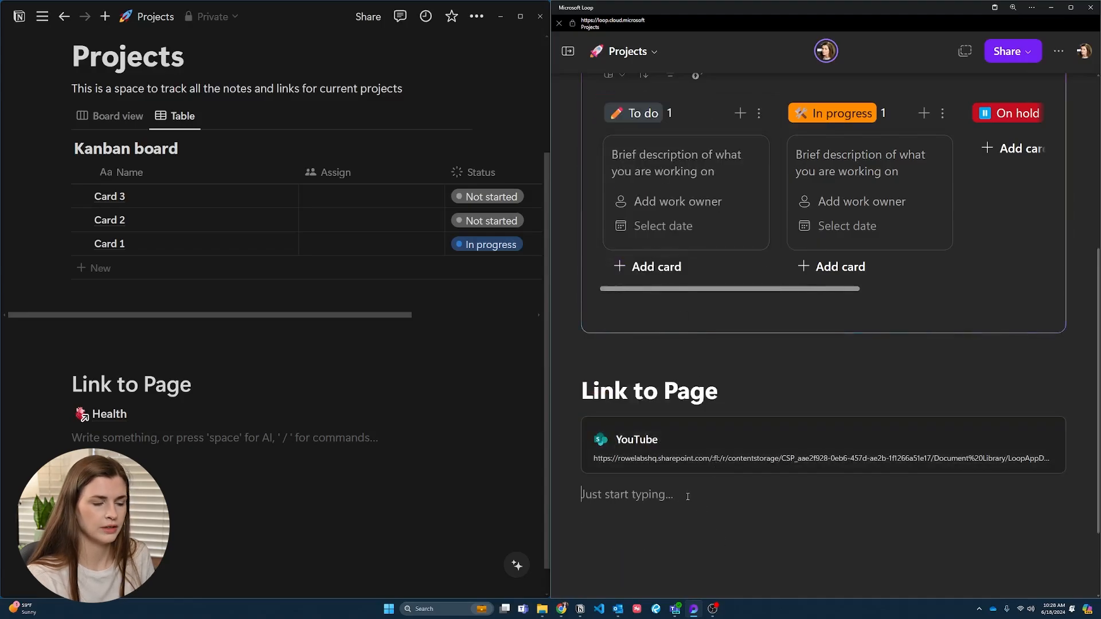
Step: Link the Hidden Potential of Teams PowerPoint file below the YouTube page link in Loop
key(Return)
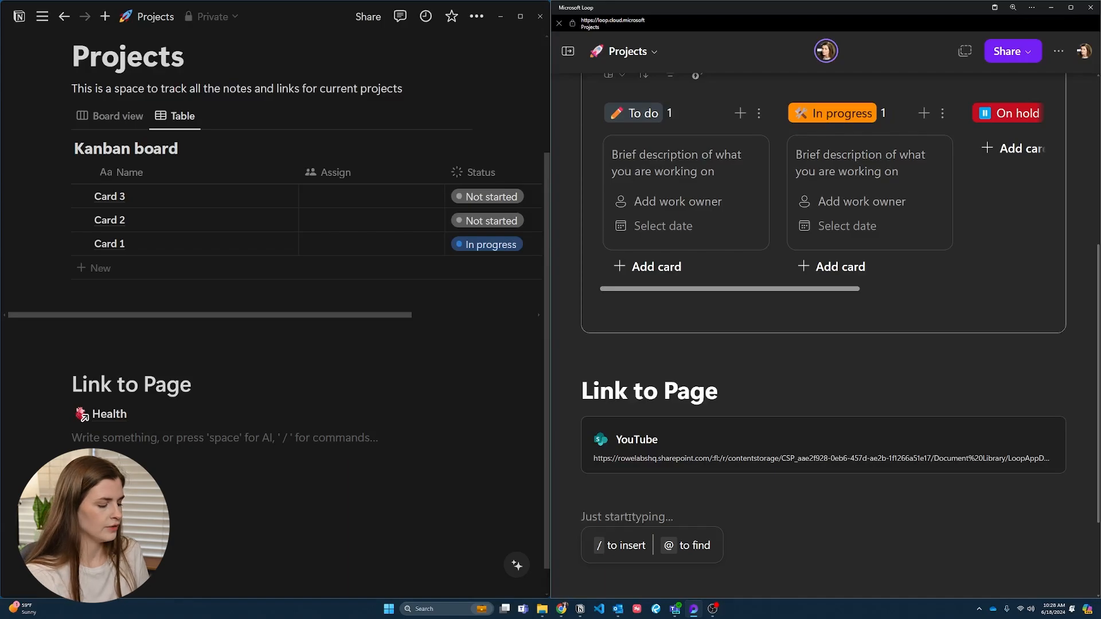
text(@)
scroll(660, 451, down, 3)
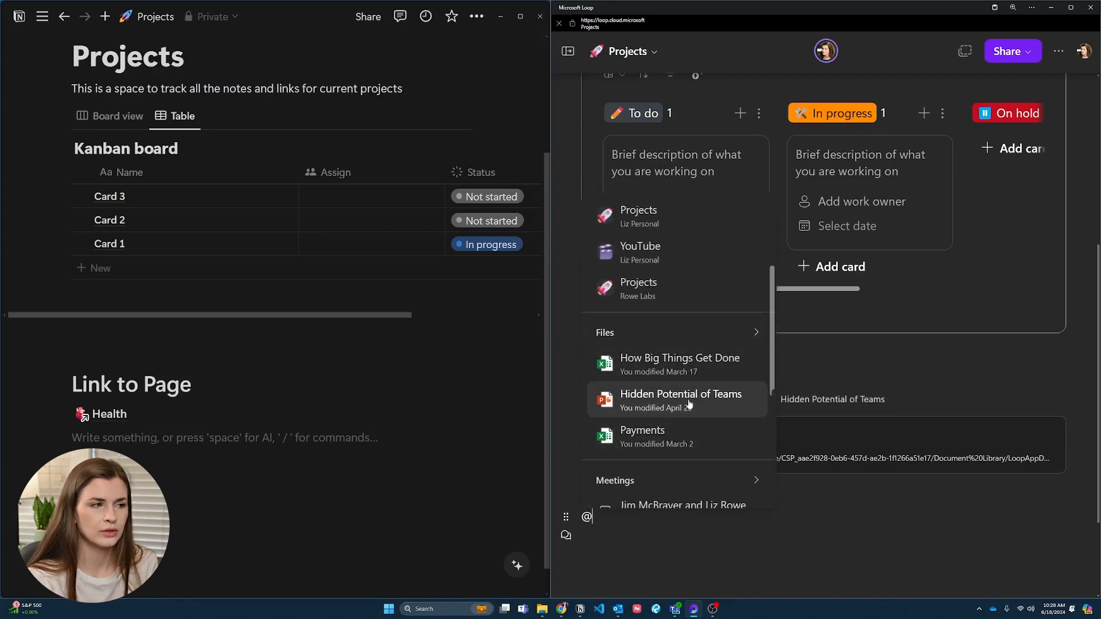
click(645, 401)
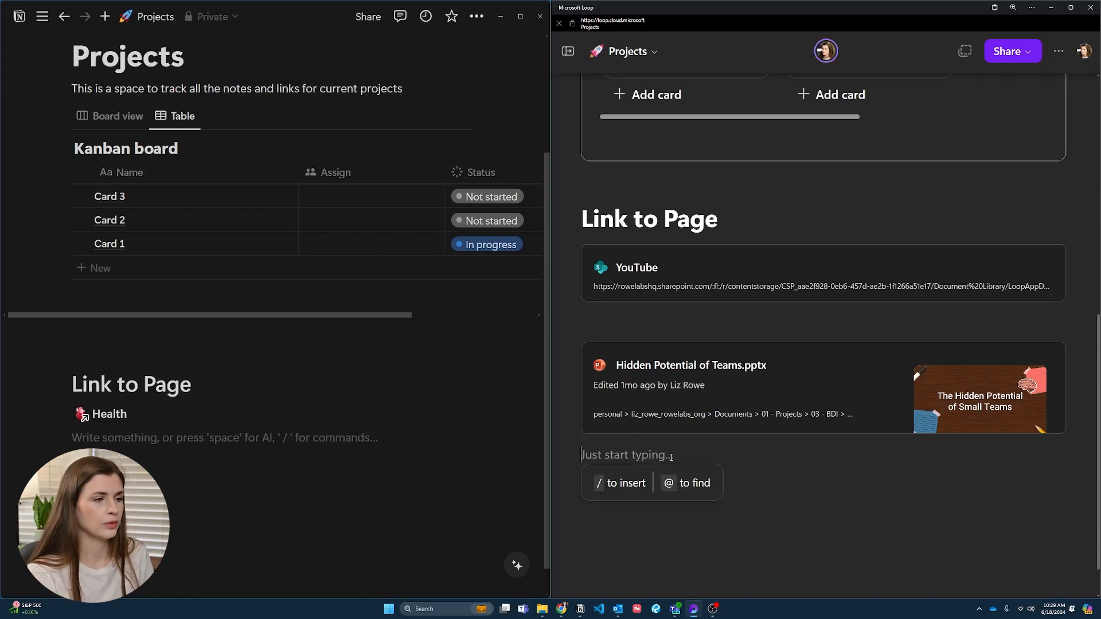
Step: Add a top-level heading "Weblinks" below the Hidden Potential of Teams file link on Loop's Projects page
key(Return)
text(#)
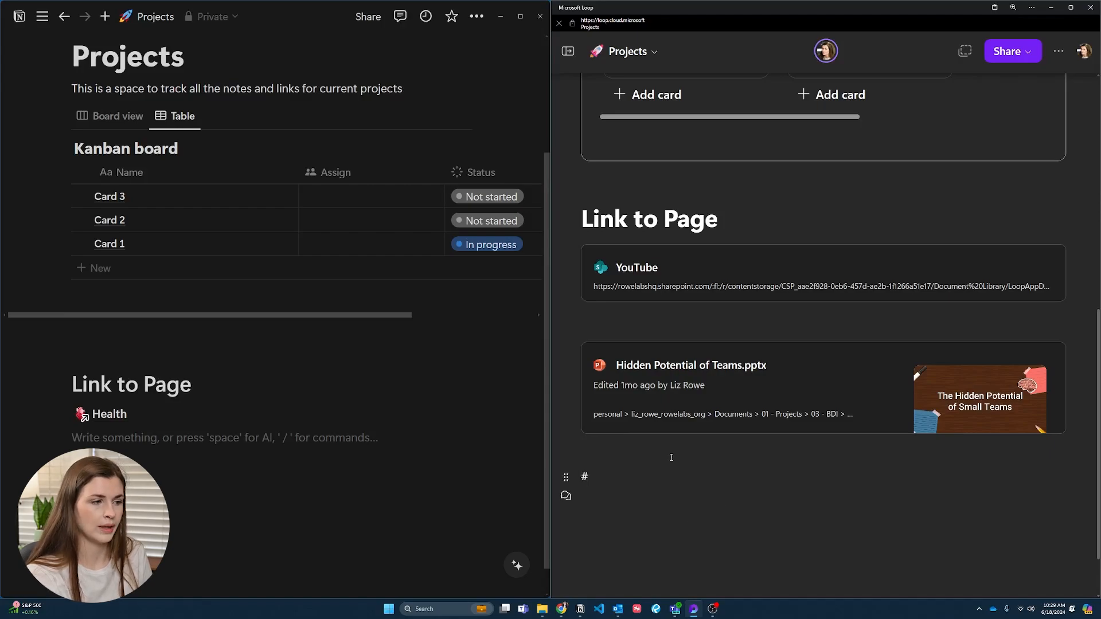
text( Webs)
key(BackSpace)
text(links)
Step: Add a top-level heading "Weblinks" below the Health page link in Notion, and an empty line under Loop's "Weblinks" heading
click(199, 440)
key(Return)
key(Return)
text(#)
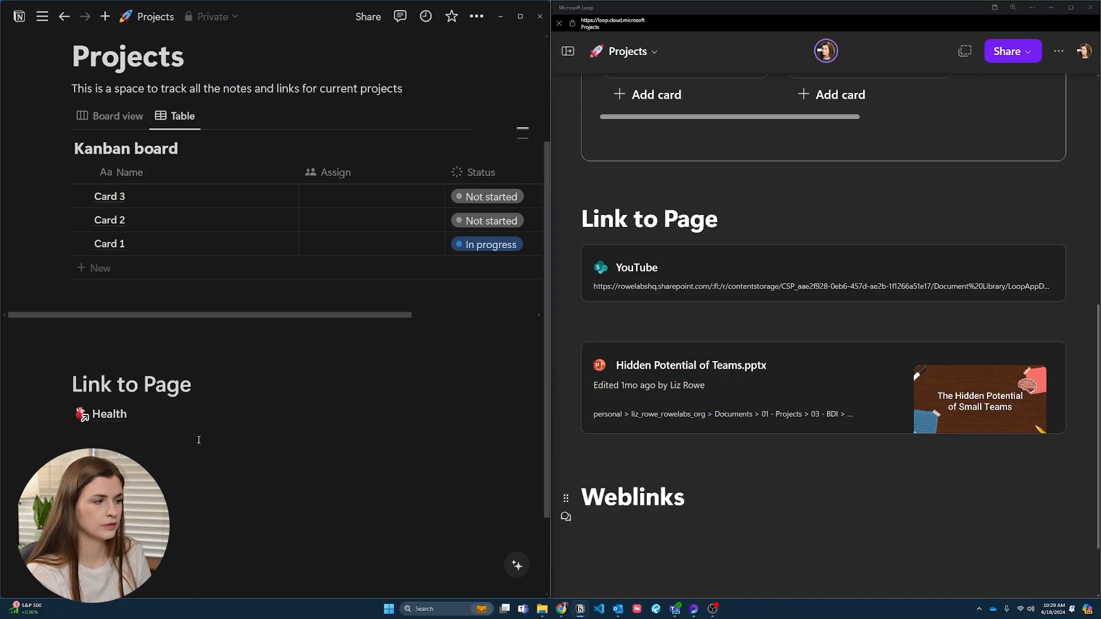
key(Return)
scroll(199, 440, down, 3)
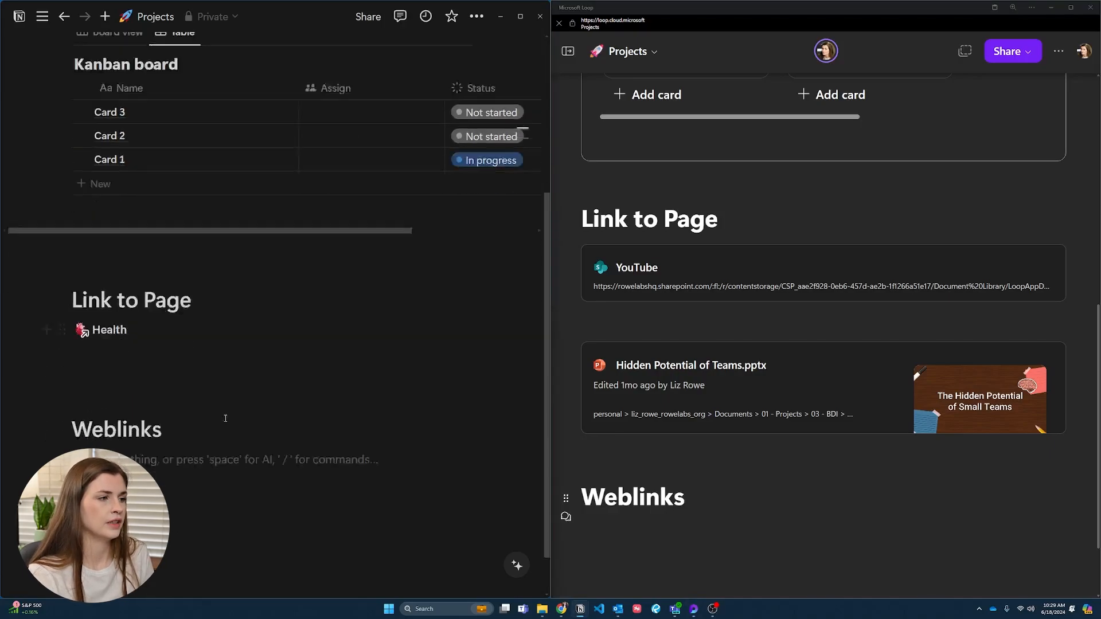
click(617, 532)
key(Return)
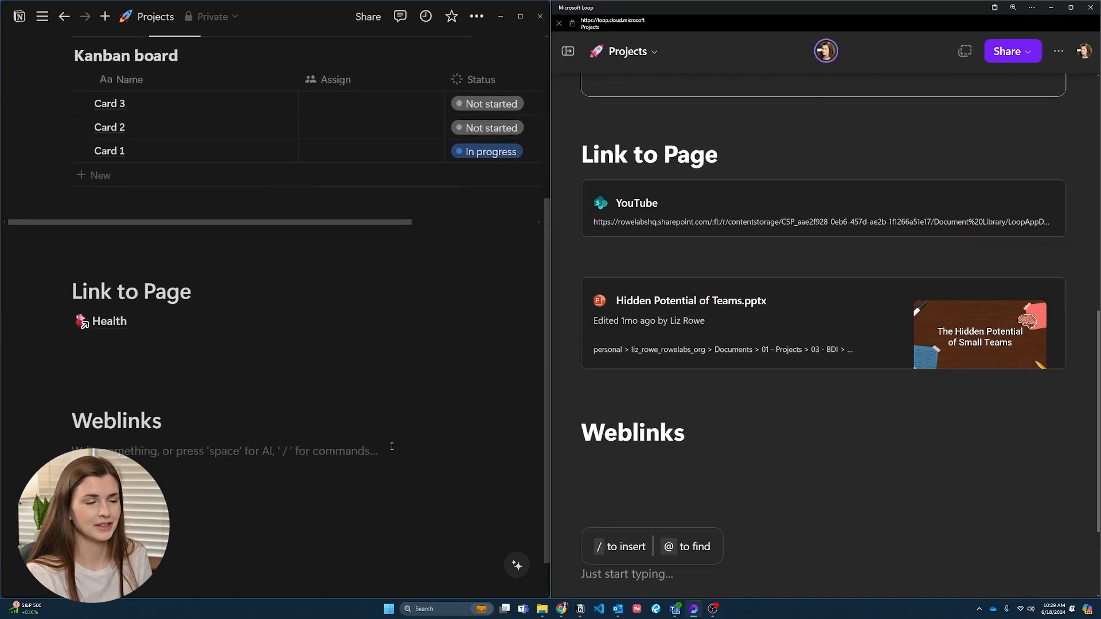
click(196, 417)
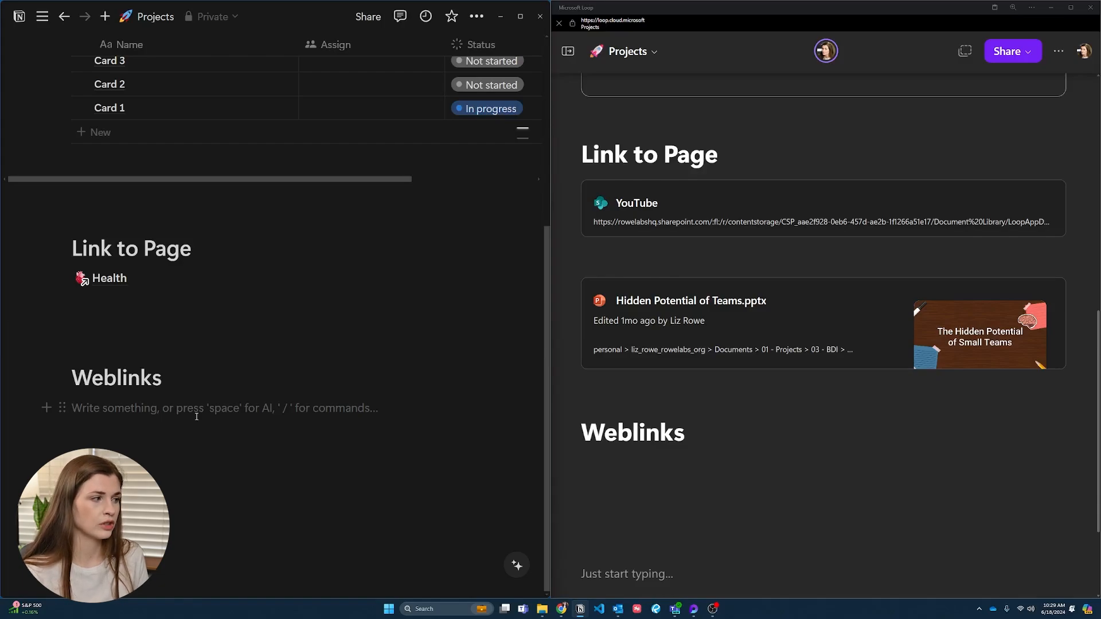
text(https://www.itsjustliz.org/)
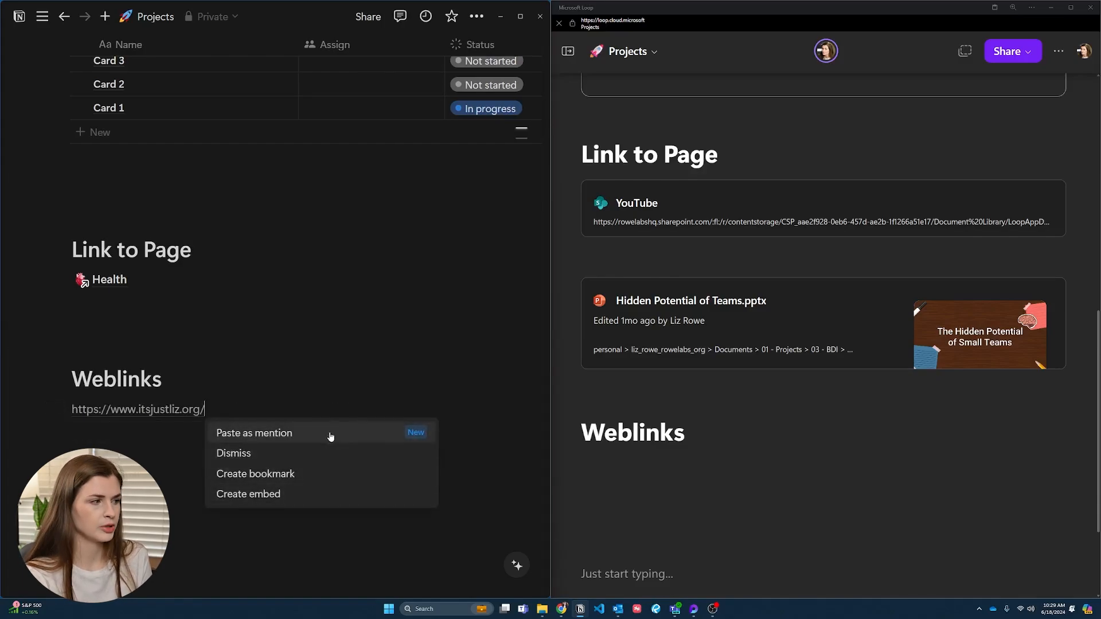
click(256, 434)
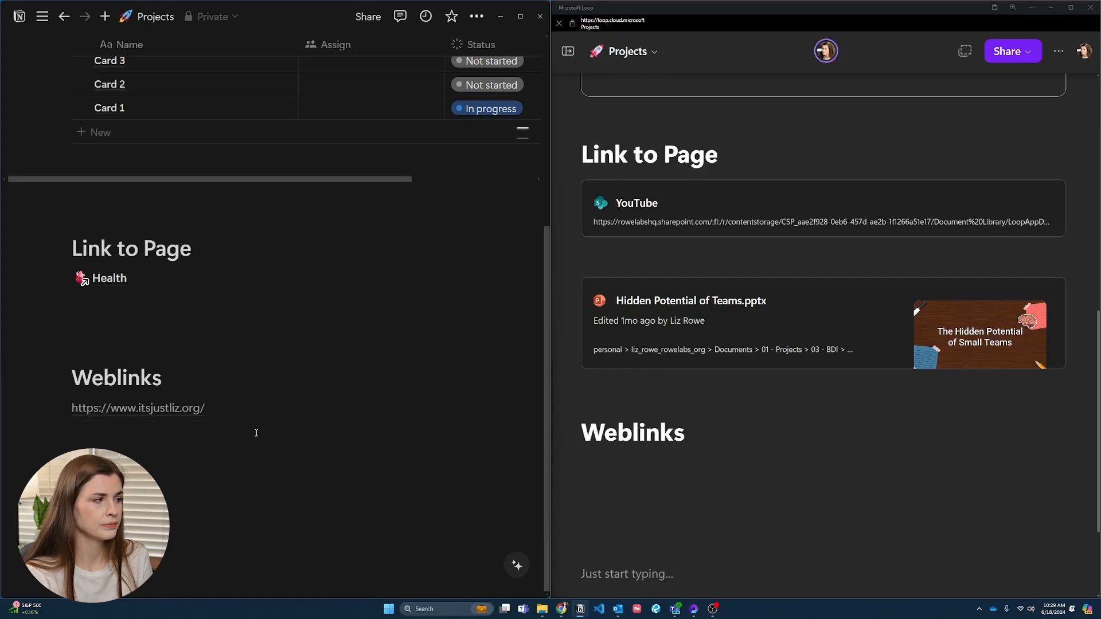
click(138, 444)
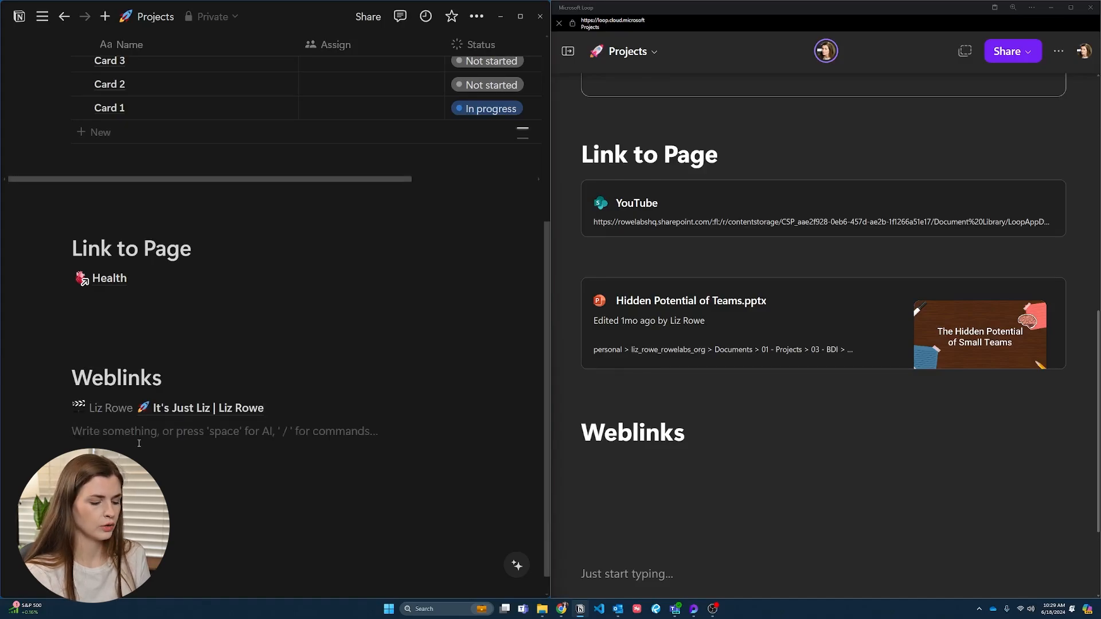
key(Return)
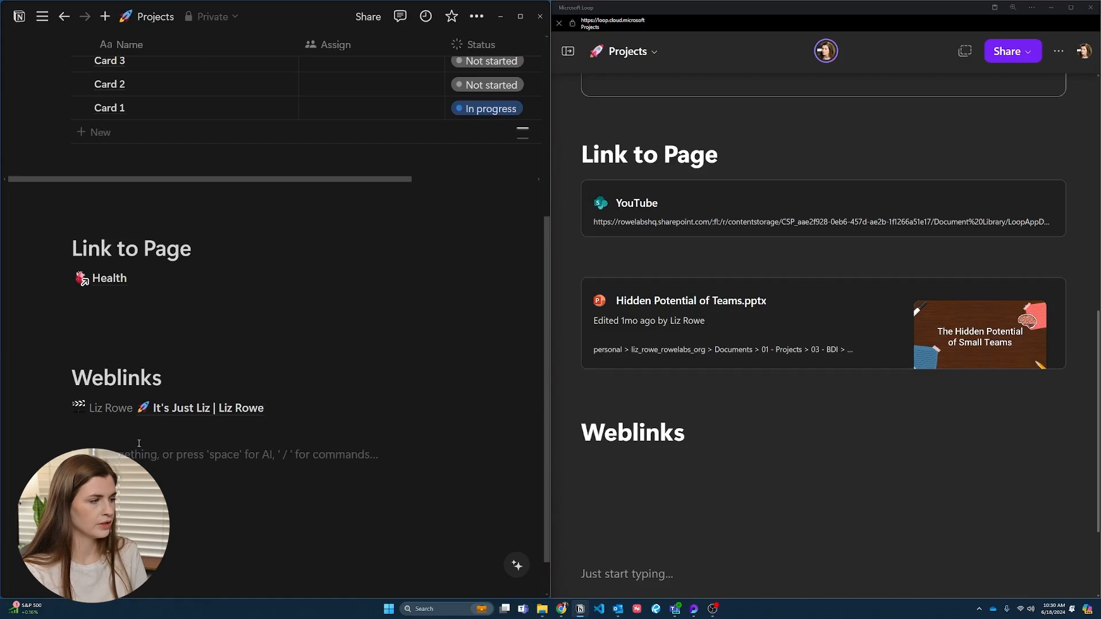
key(ctrl+v)
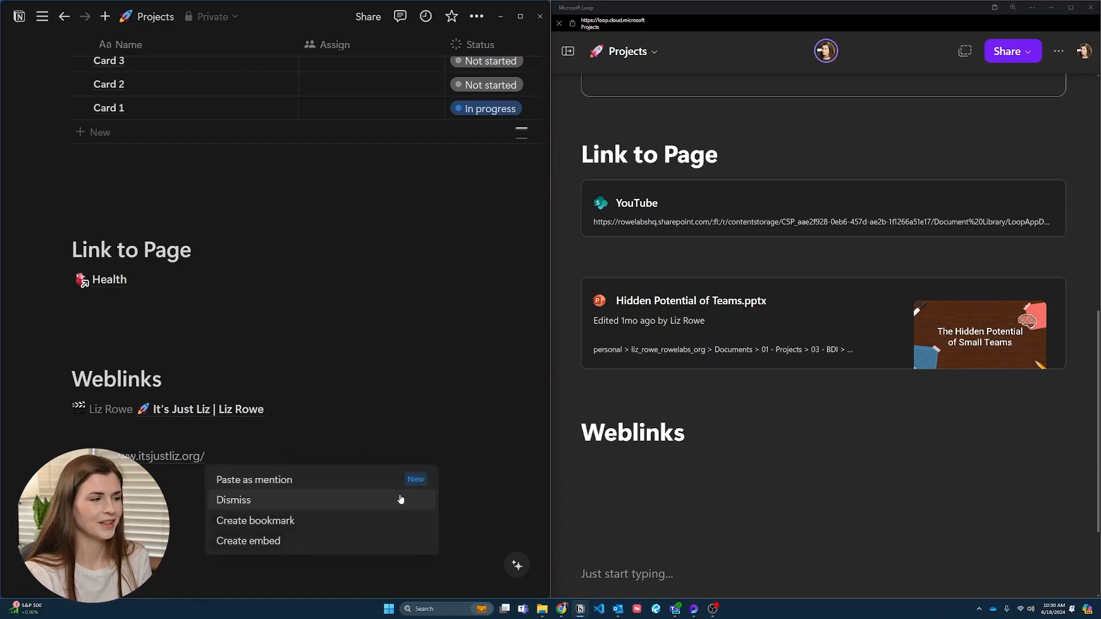
click(281, 522)
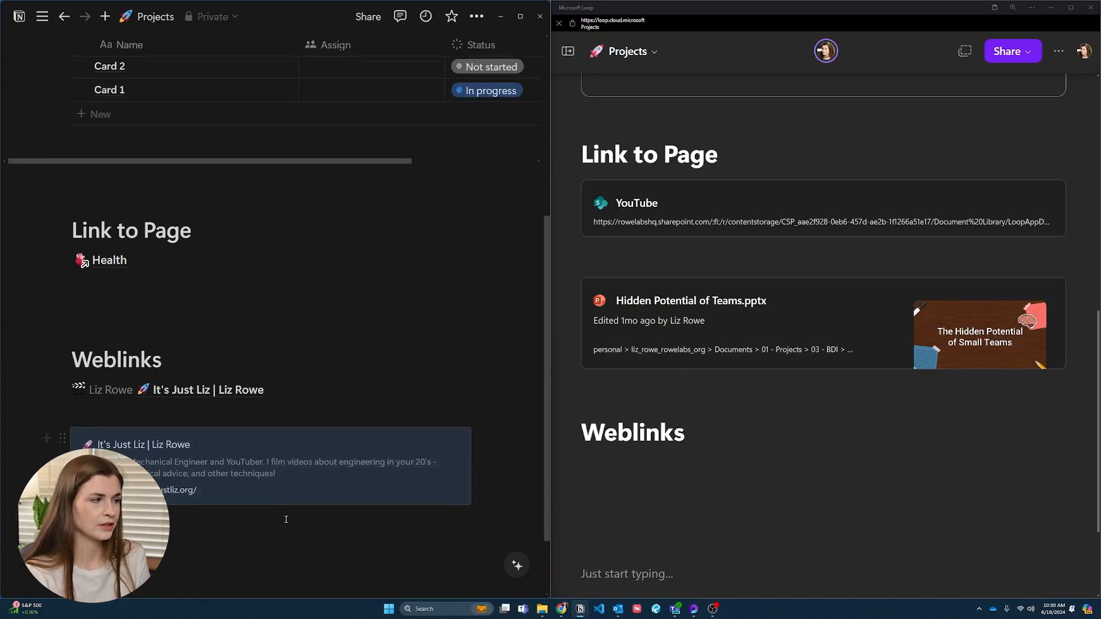
key(Return)
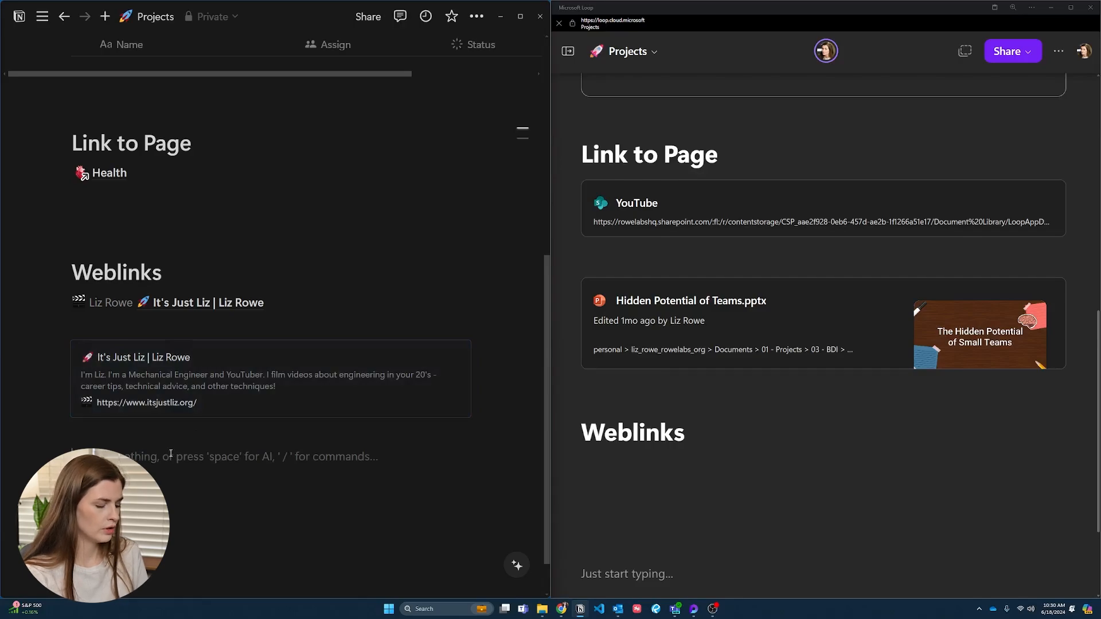
text(https://www.itsjustliz.org/)
click(271, 541)
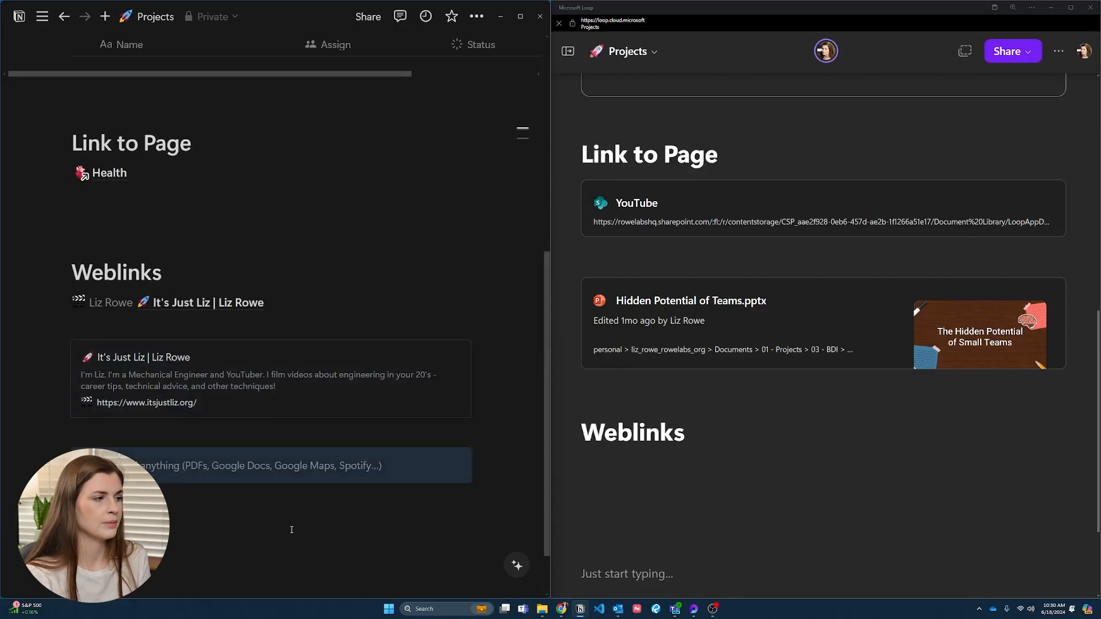
scroll(482, 453, down, 2)
scroll(355, 407, down, 1)
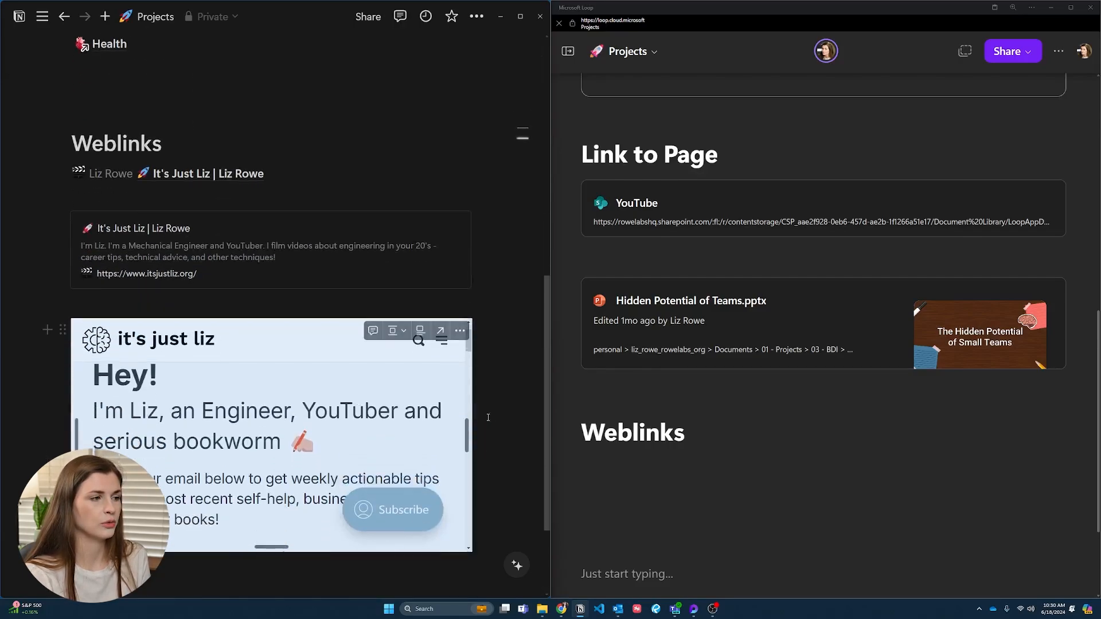
scroll(233, 416, down, 5)
scroll(256, 437, up, 6)
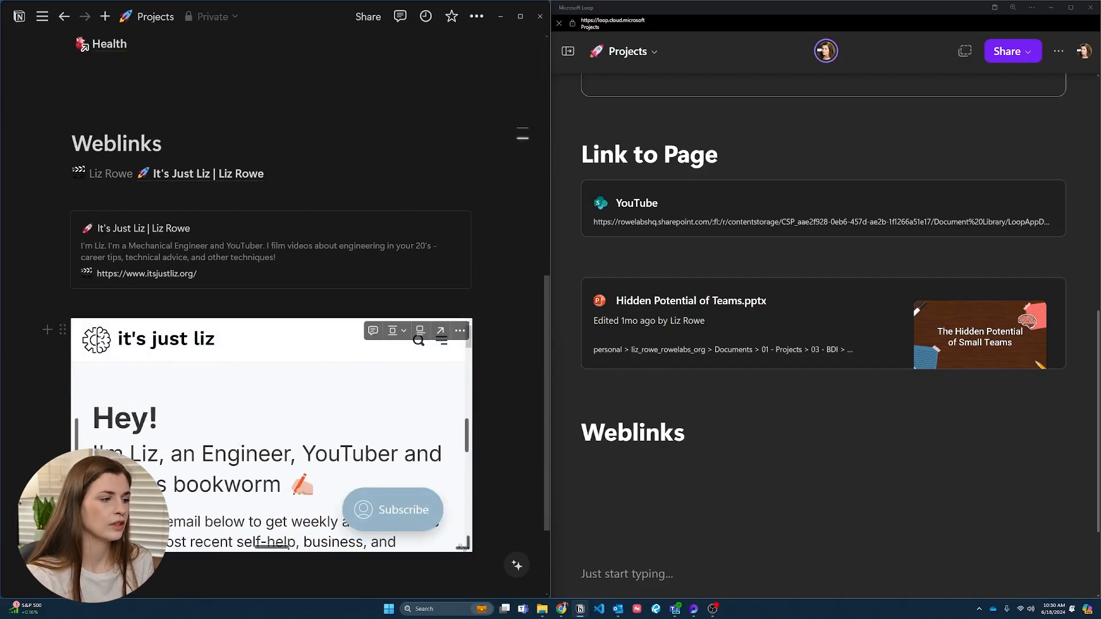
Step: Reduce the height of the embedded website block in Notion
drag(470, 551, 510, 492)
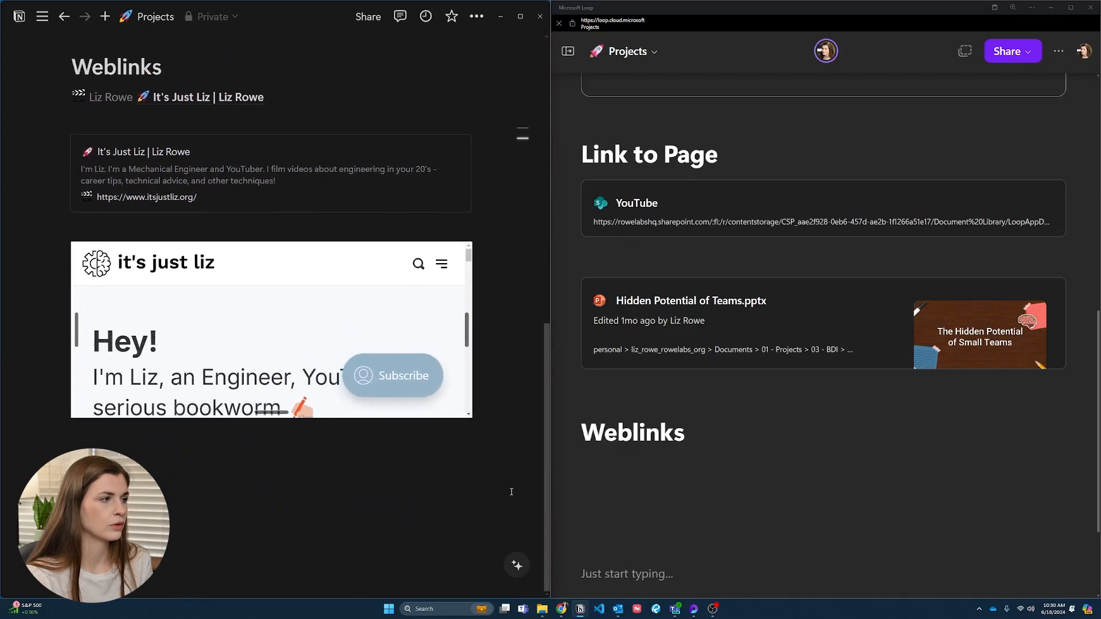
scroll(242, 303, up, 2)
scroll(242, 303, down, 1)
click(676, 462)
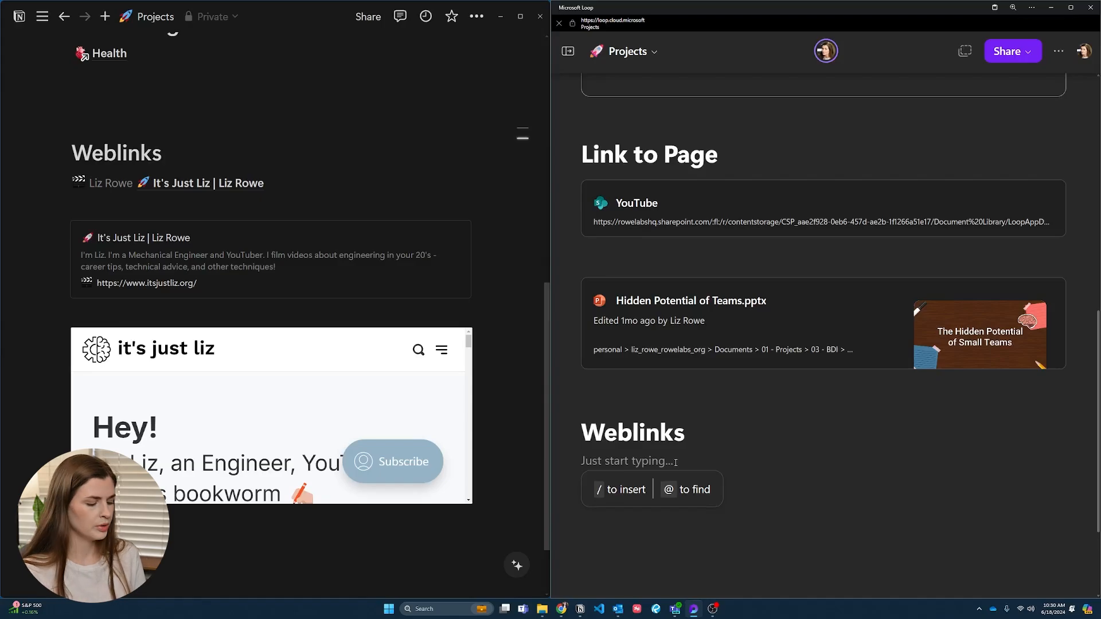
key(ctrl+v)
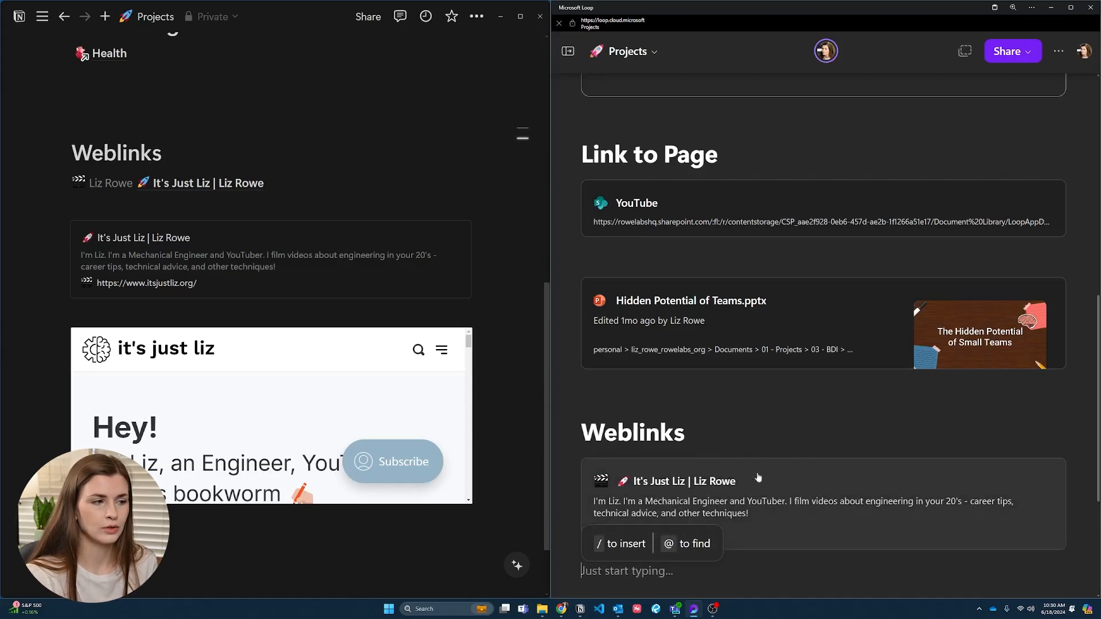
scroll(757, 479, down, 2)
Step: Try to select the website link card in Loop and examine its block controls against the Kanban board component's
click(578, 338)
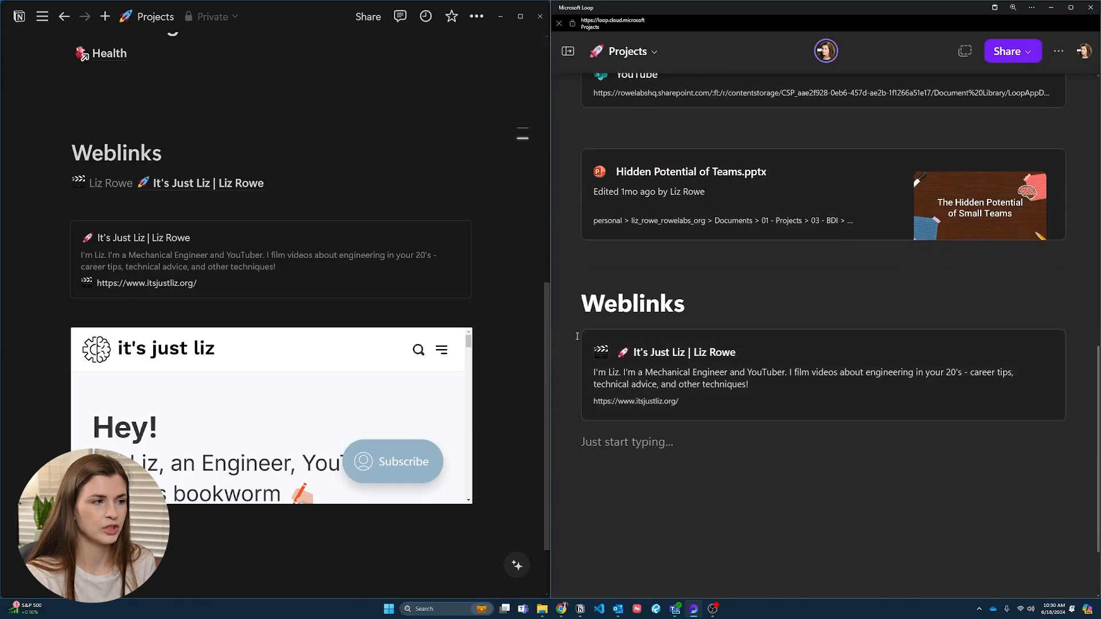
click(577, 362)
drag(743, 434, 583, 342)
click(583, 341)
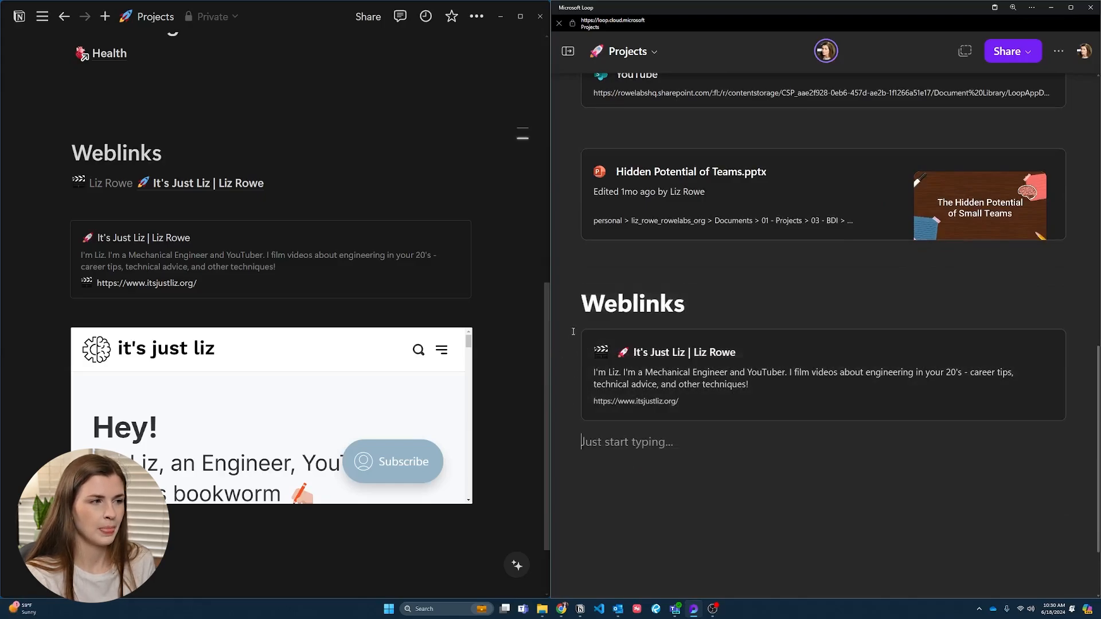
click(580, 341)
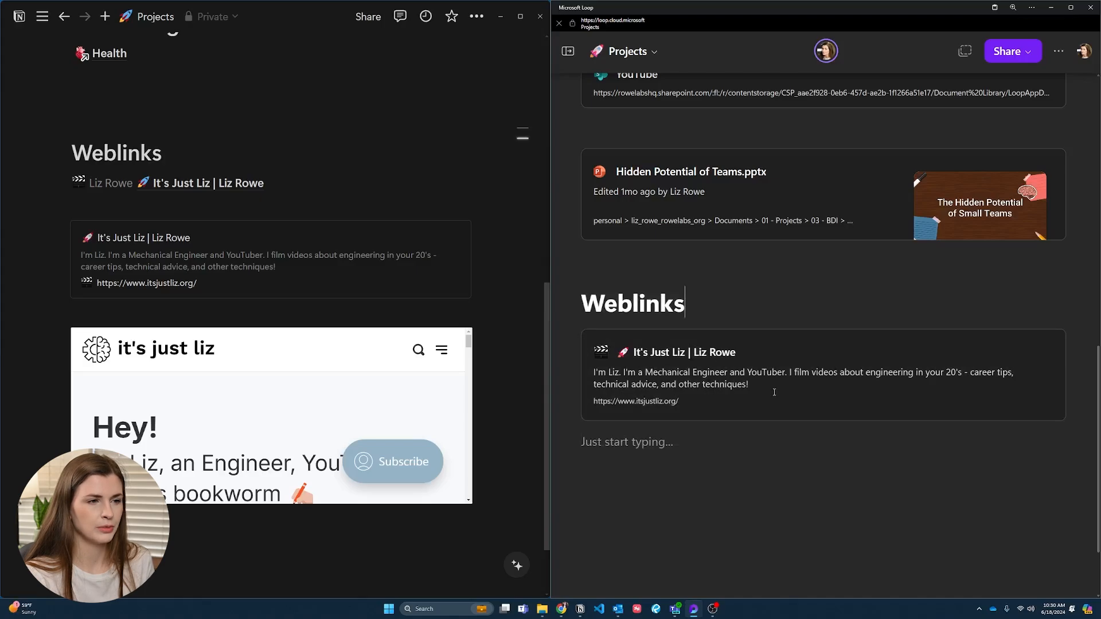
click(674, 431)
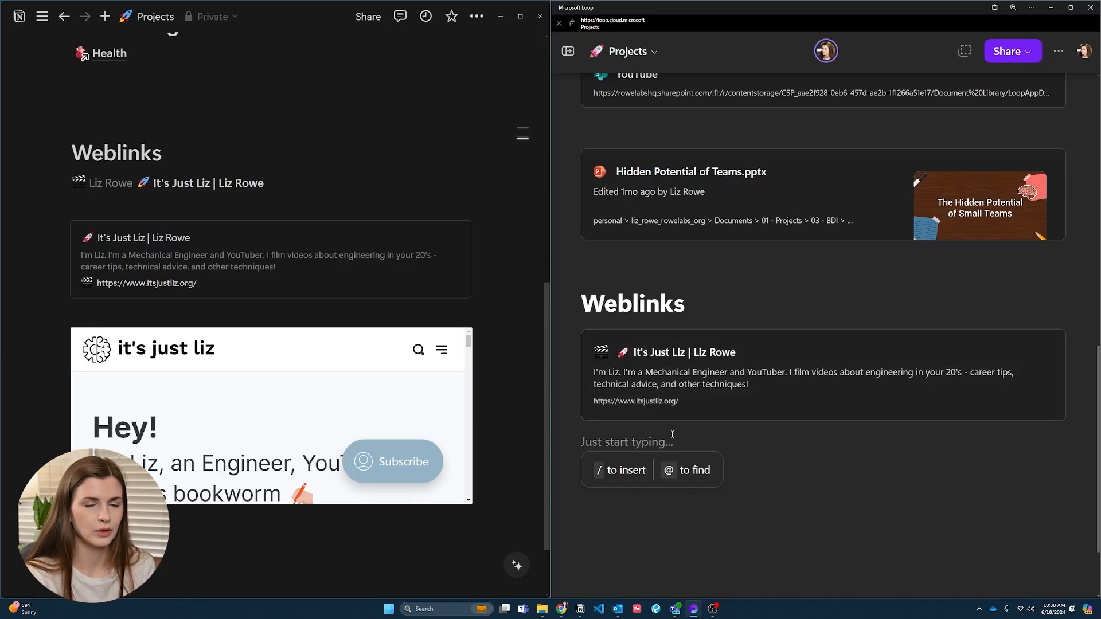
scroll(672, 434, up, 15)
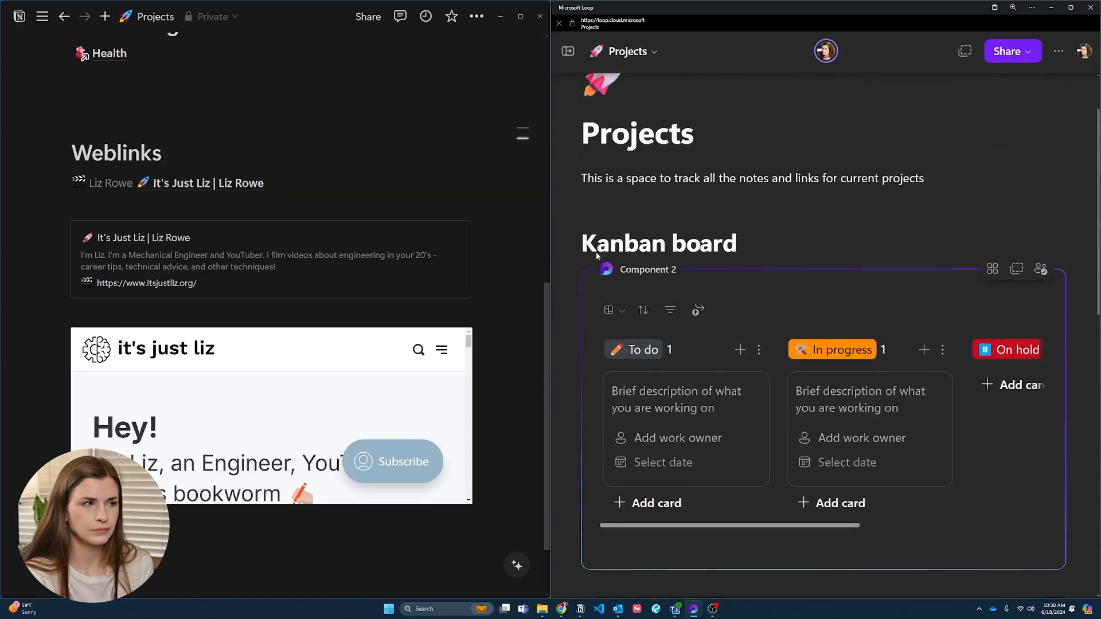
scroll(767, 450, down, 5)
scroll(766, 450, down, 5)
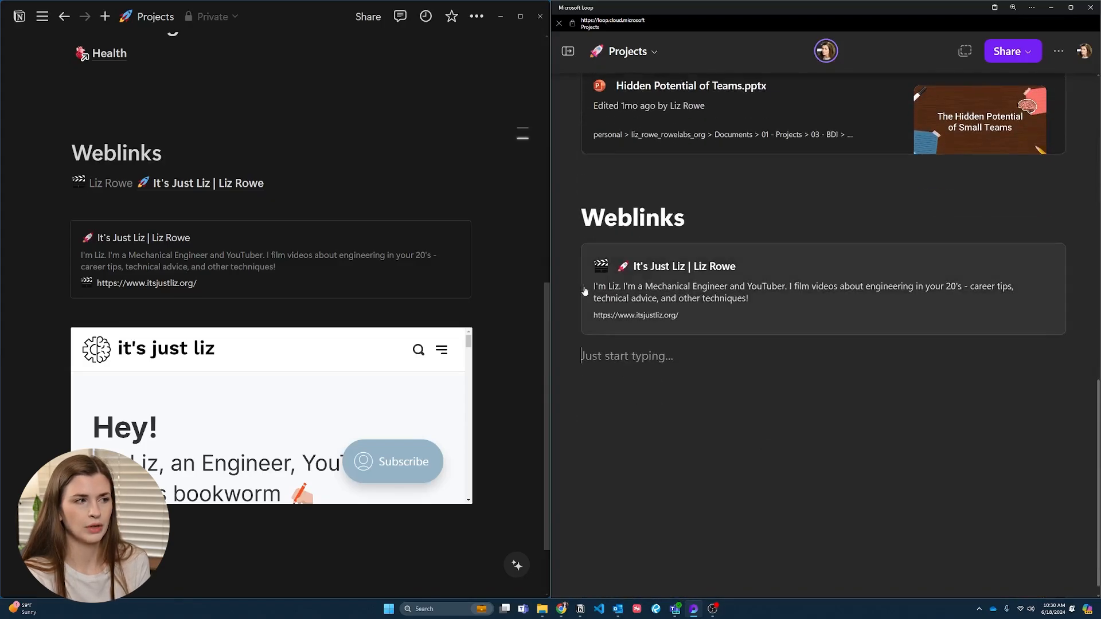
Step: View the block actions available for the website bookmark in Notion, leaving the bookmark as it is
click(62, 231)
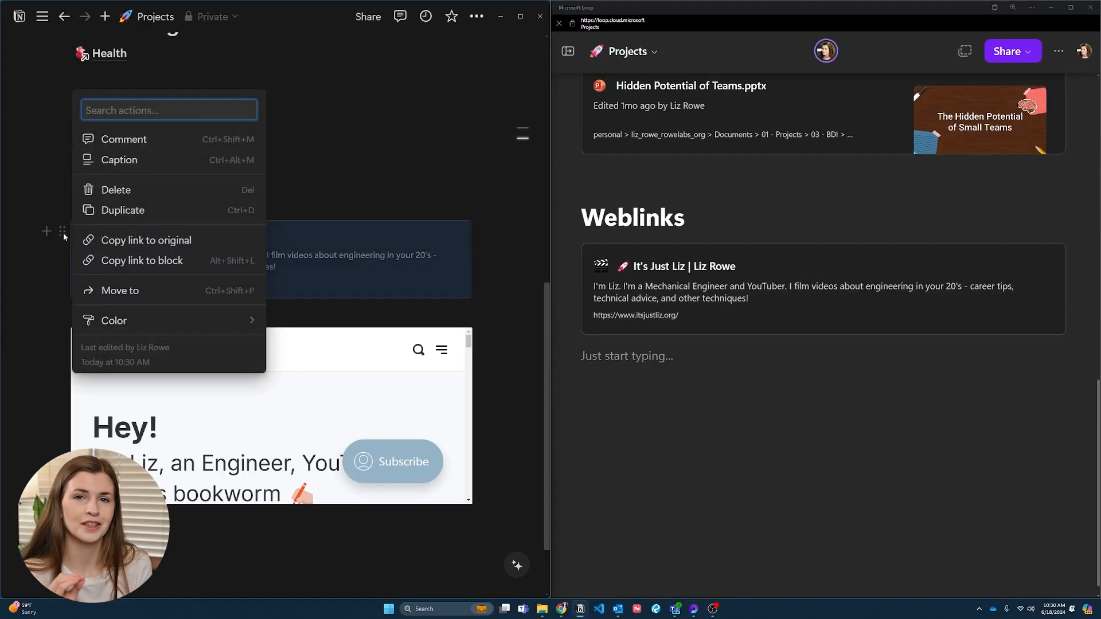
click(655, 354)
click(428, 211)
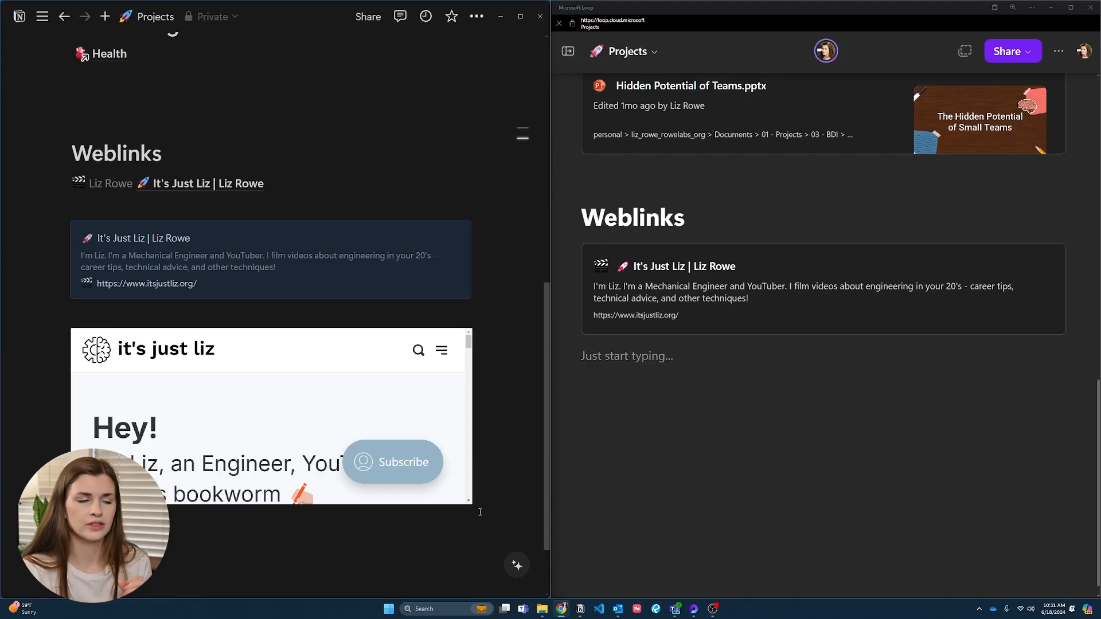
Step: Add a top-level heading "Videos" below the embedded website on Notion's Projects page
scroll(472, 468, down, 2)
click(369, 543)
key(Return)
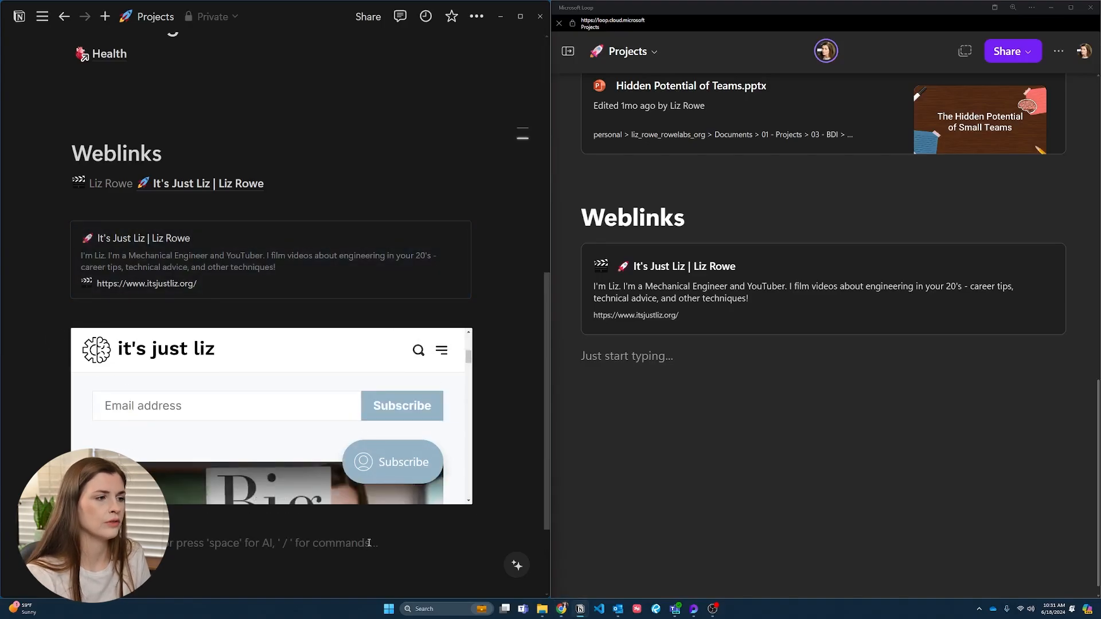
scroll(363, 521, down, 2)
text(#)
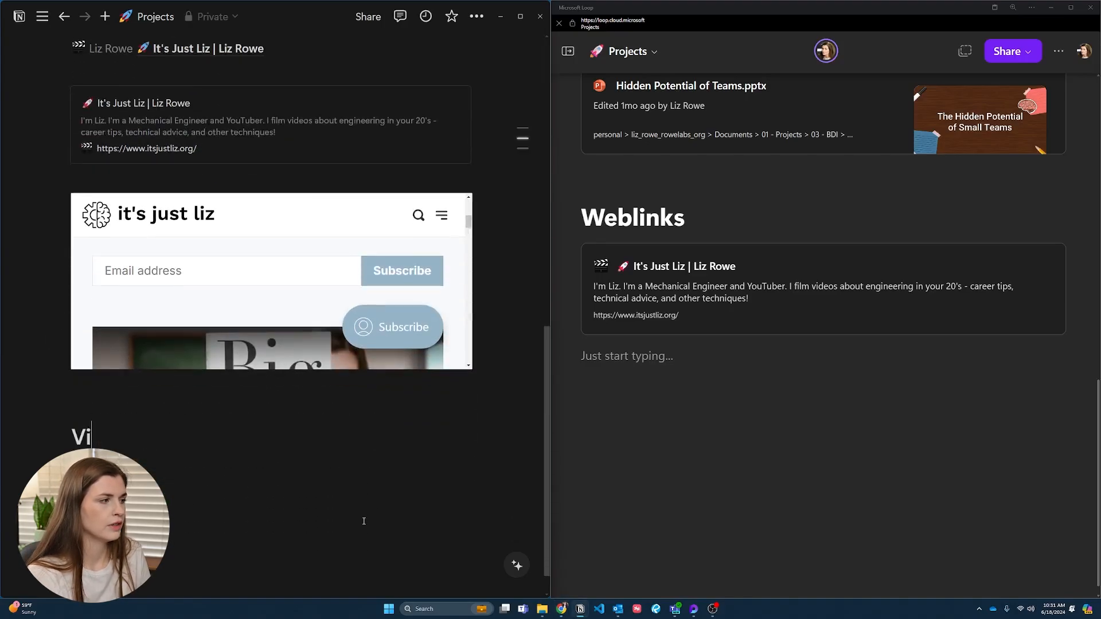
Step: Add a top-level heading "Videos" below the website link card on Loop's Projects page, with an empty line under it
click(717, 428)
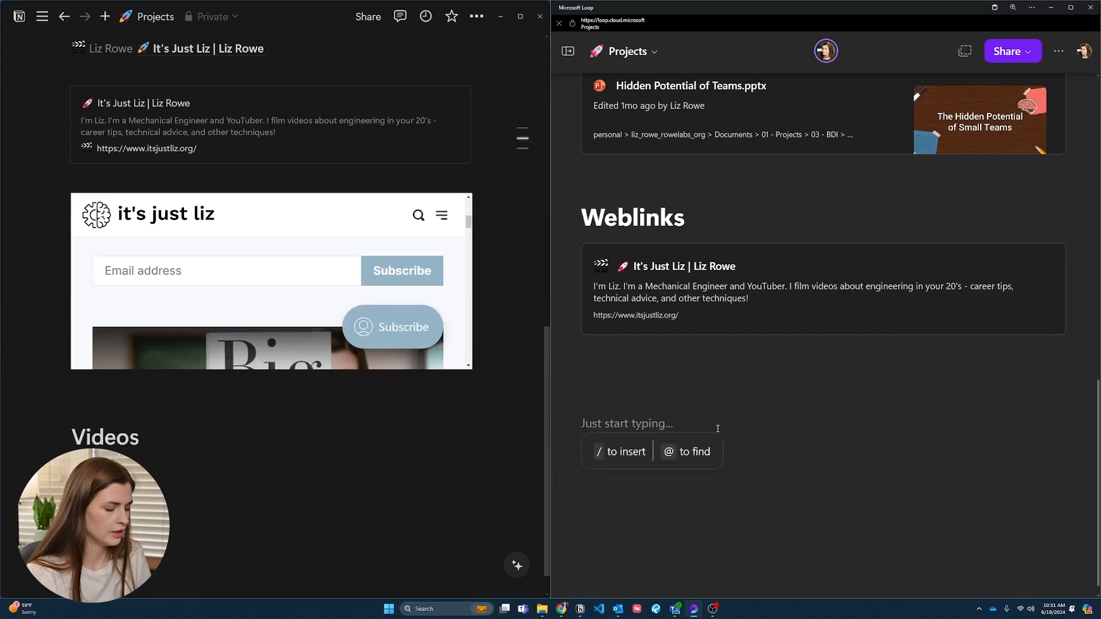
text(# V)
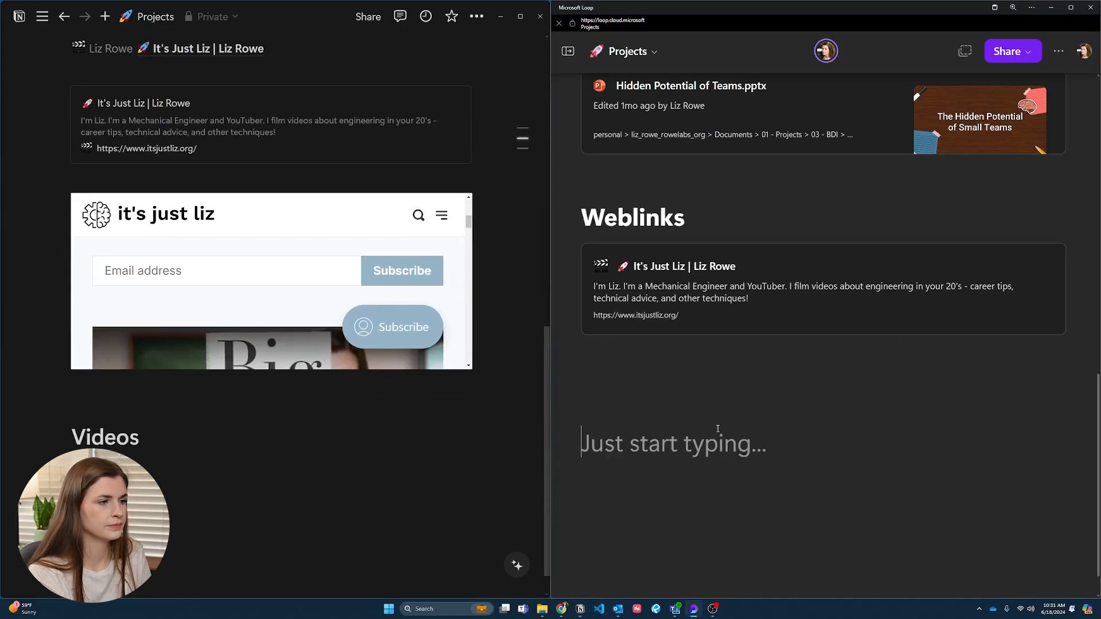
text(ideos)
key(Return)
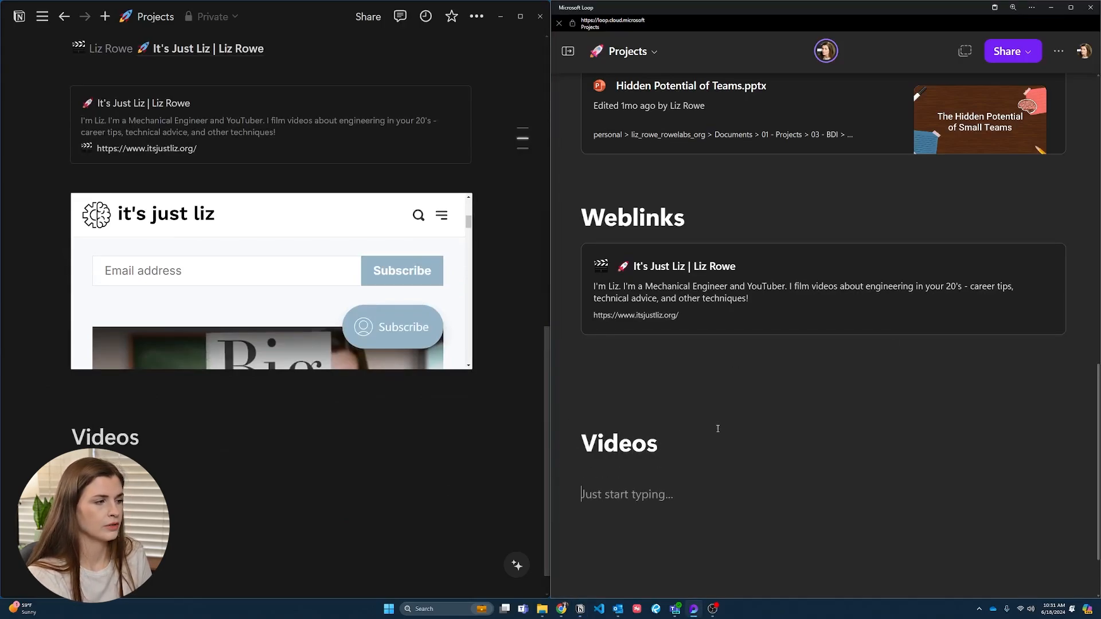
Step: Paste the YouTube link of the Figma Power App video as a mention under Notion's "Videos" heading, with empty lines below
click(132, 482)
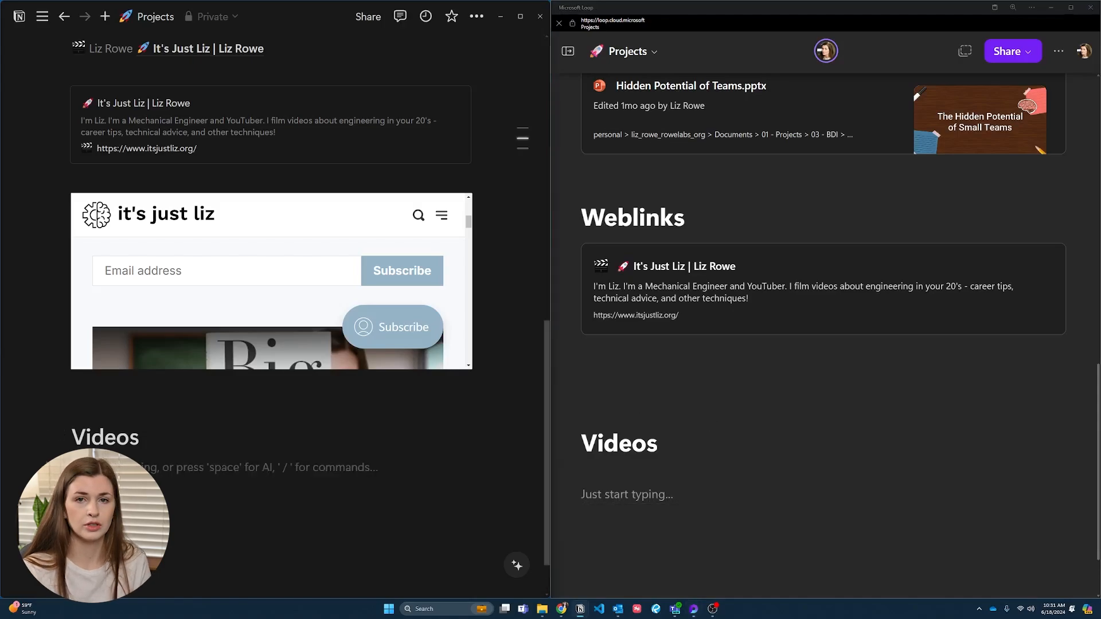
key(ctrl+v)
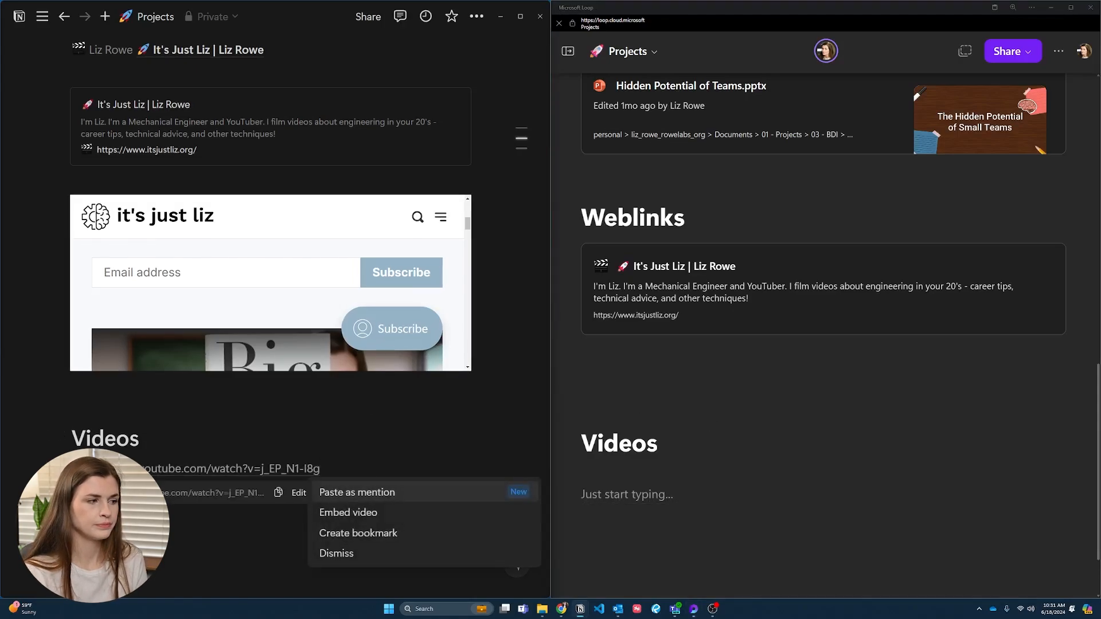
click(356, 492)
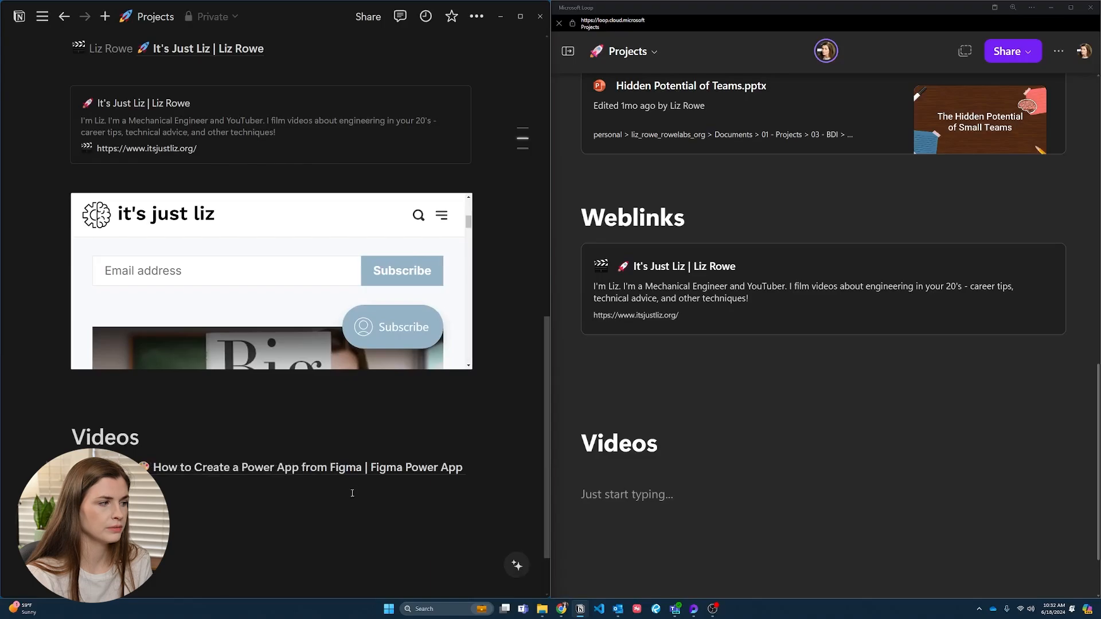
key(Return)
key(Return)
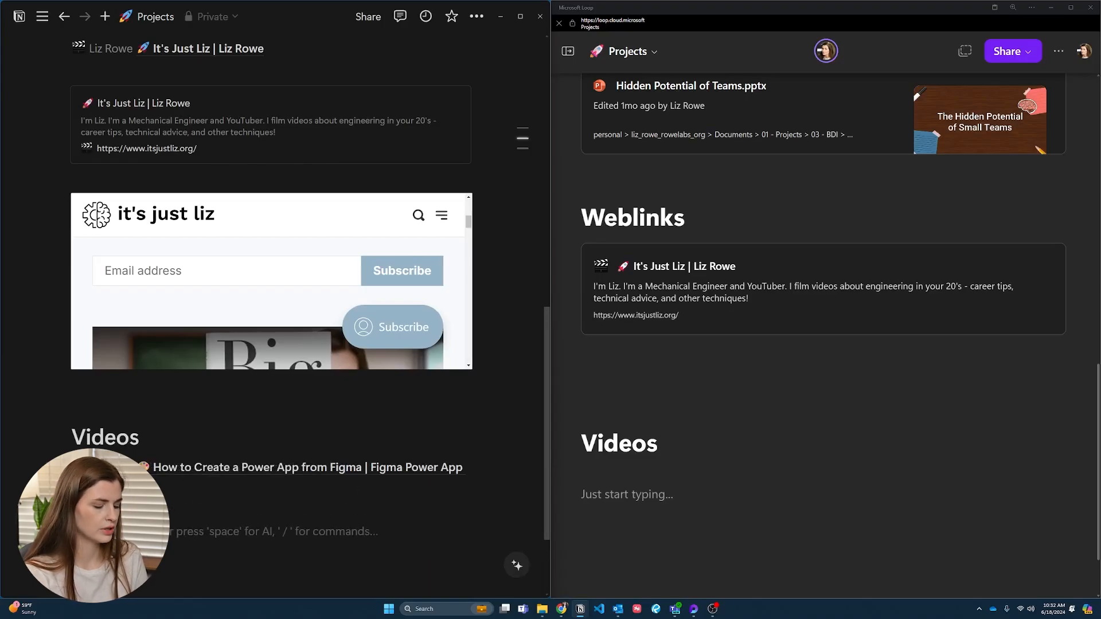
Step: Add the Figma Power App YouTube link under Notion's "Videos" heading twice more, as an embedded video and as a bookmark
key(ctrl+v)
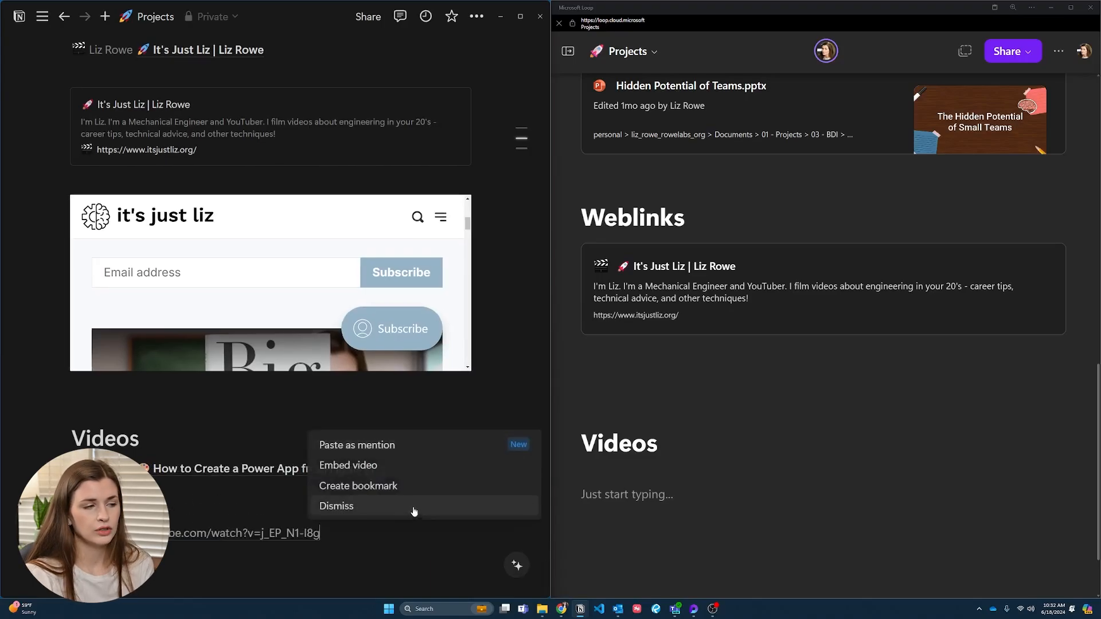
click(403, 466)
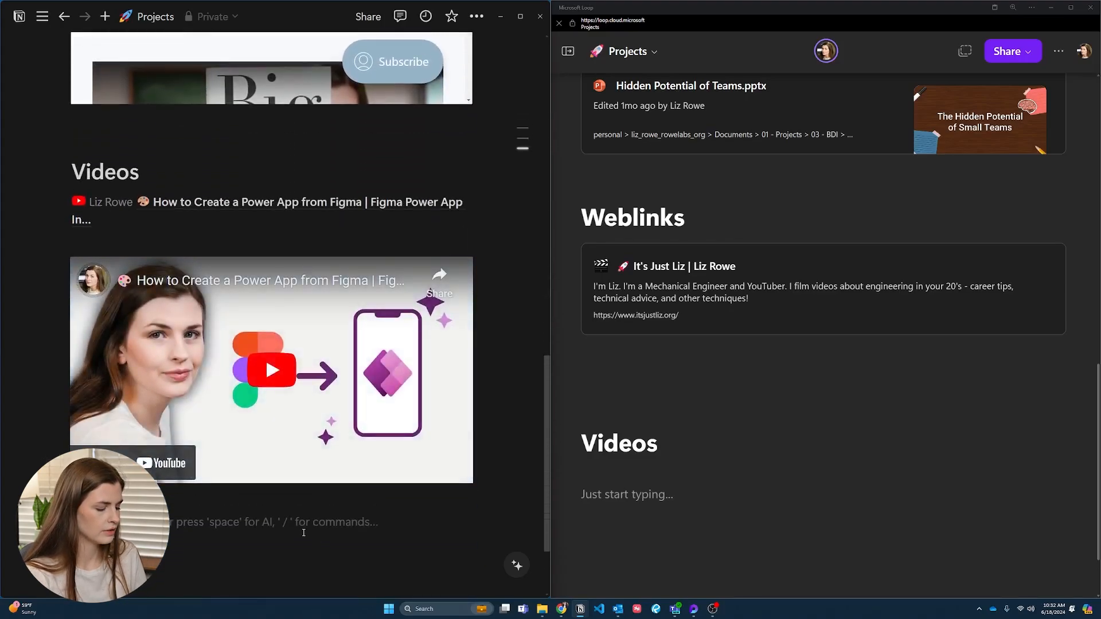
key(ctrl+v)
click(388, 483)
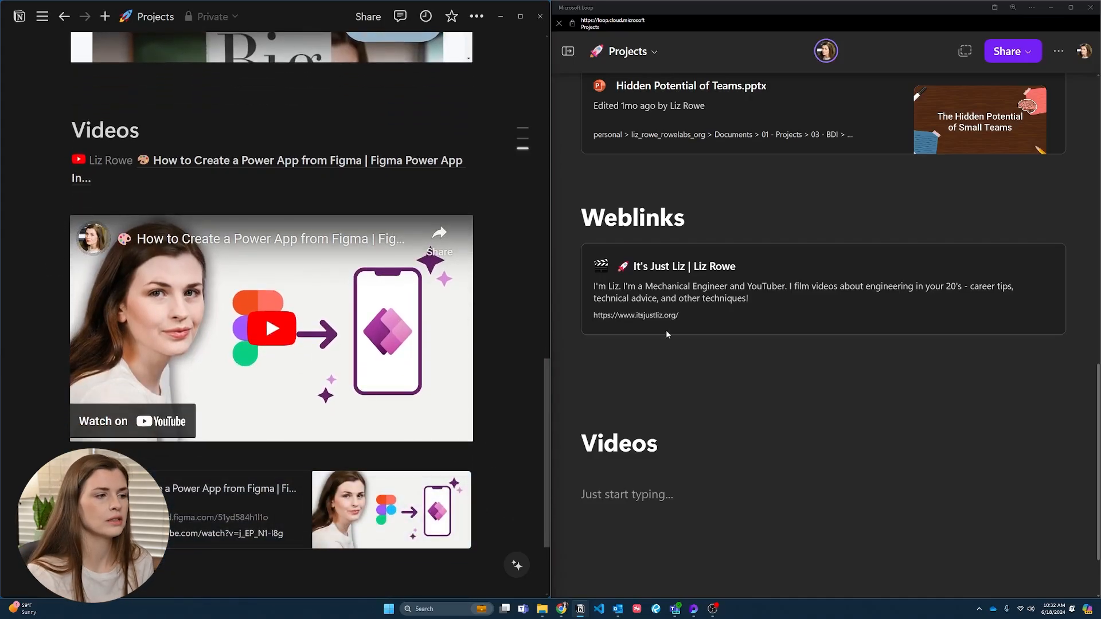
Step: Paste the Figma Power App YouTube link below Loop's "Videos" heading as an embedded video
scroll(666, 373, down, 2)
click(660, 394)
key(ctrl+v)
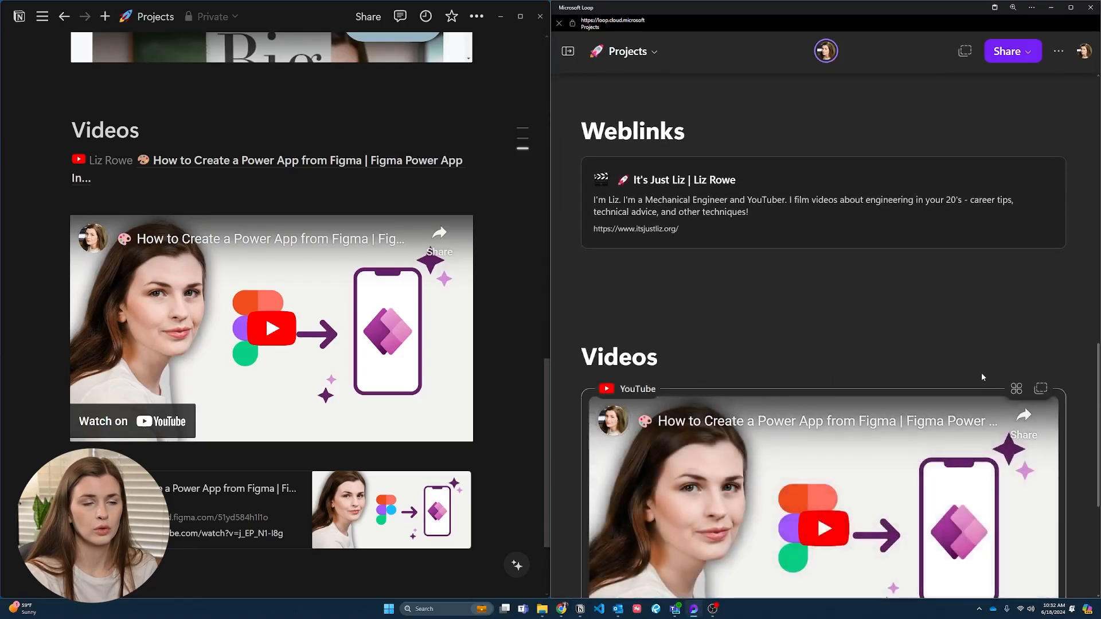
scroll(1061, 351, down, 3)
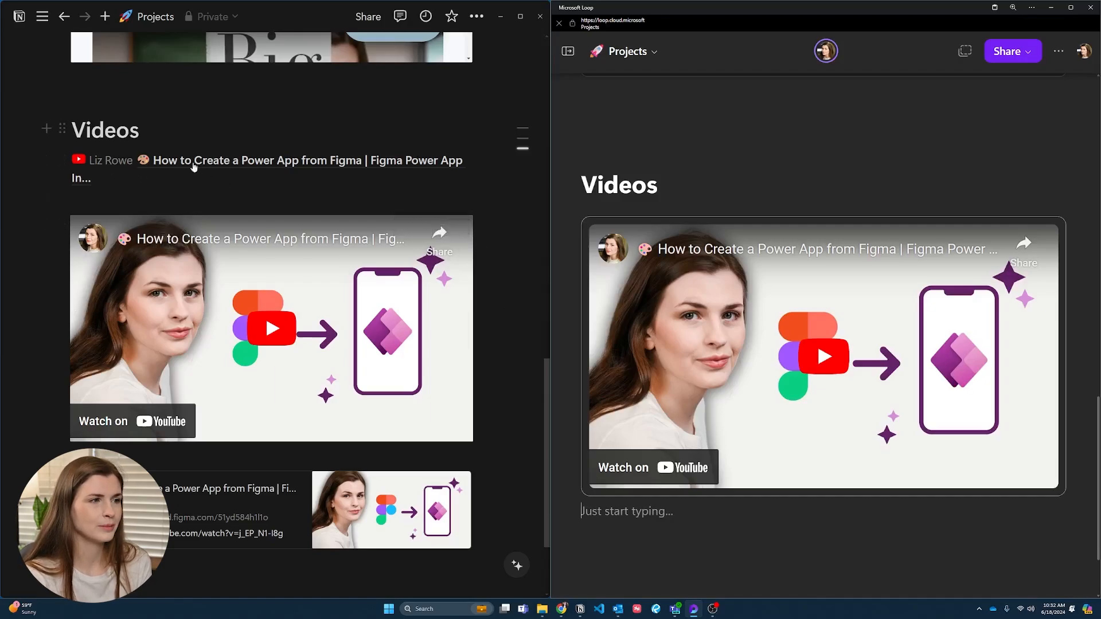
Step: Insert the "Daily Tasks" Planner plan below the embedded YouTube video on Loop's Projects page
click(818, 547)
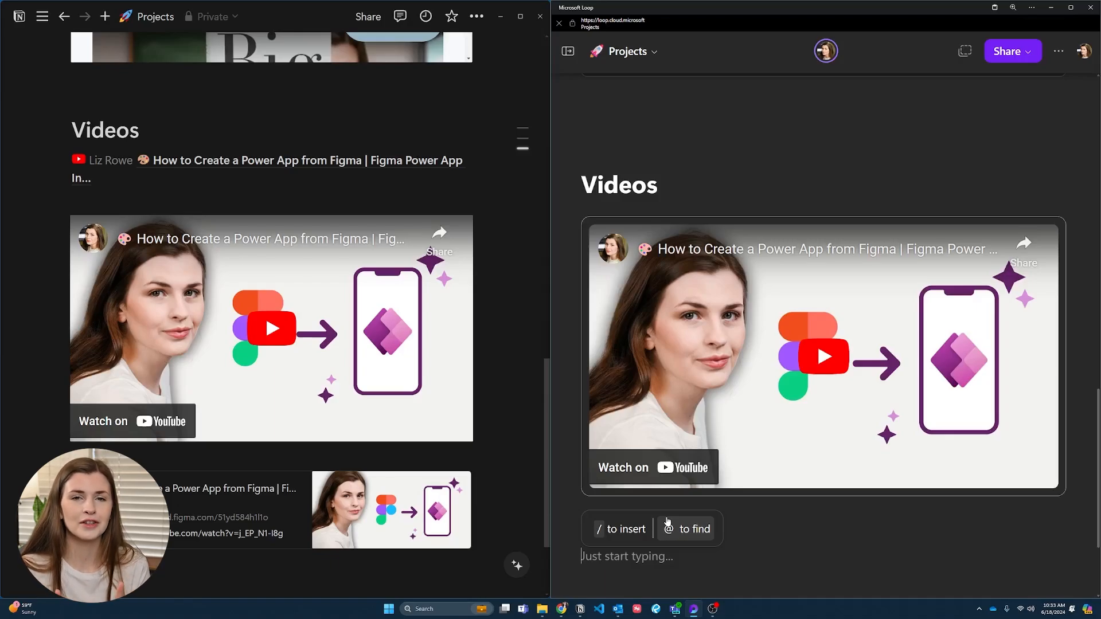
text(/)
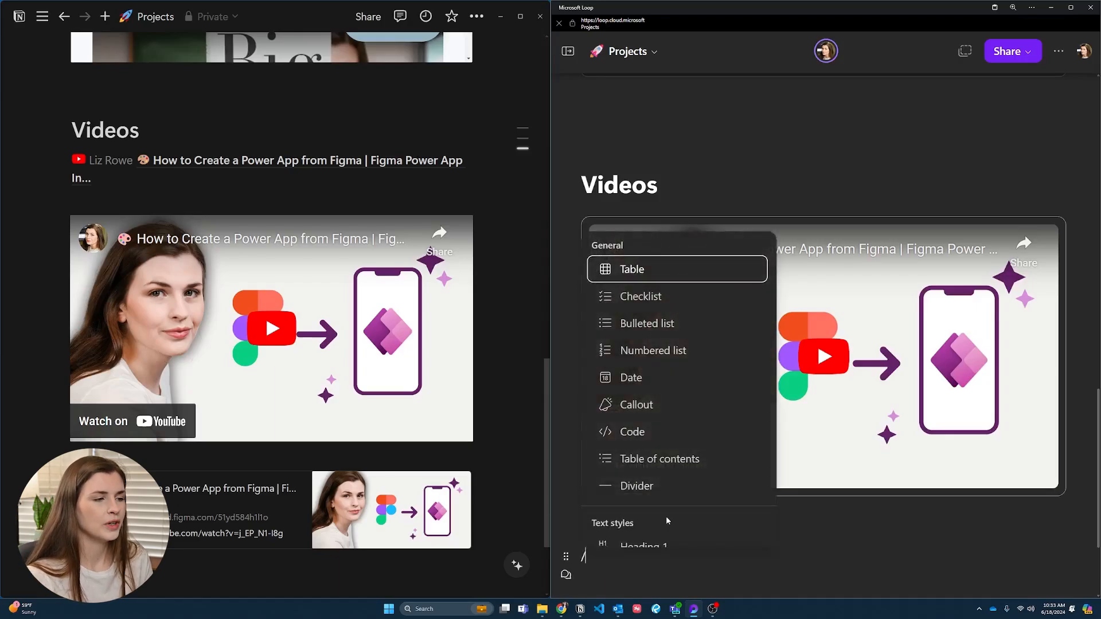
scroll(674, 467, down, 6)
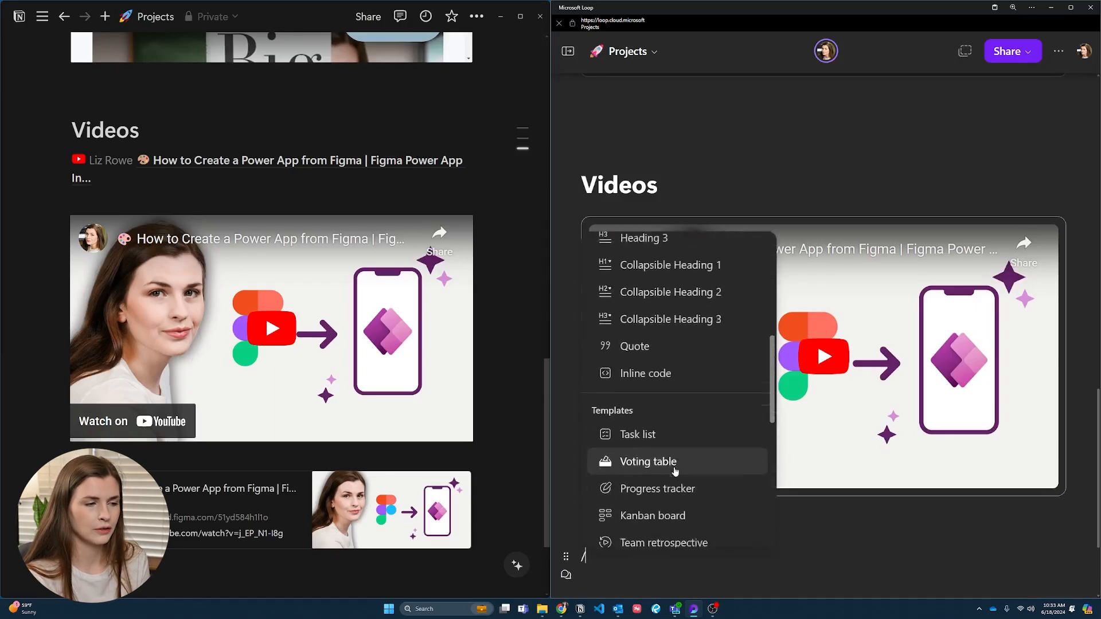
scroll(675, 471, down, 6)
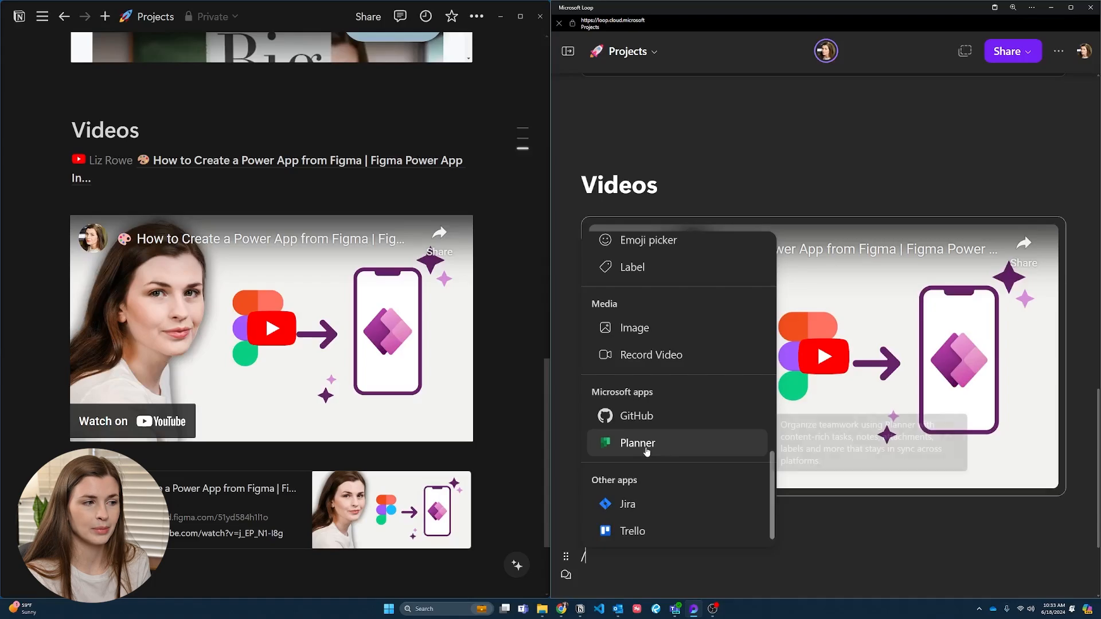
click(640, 443)
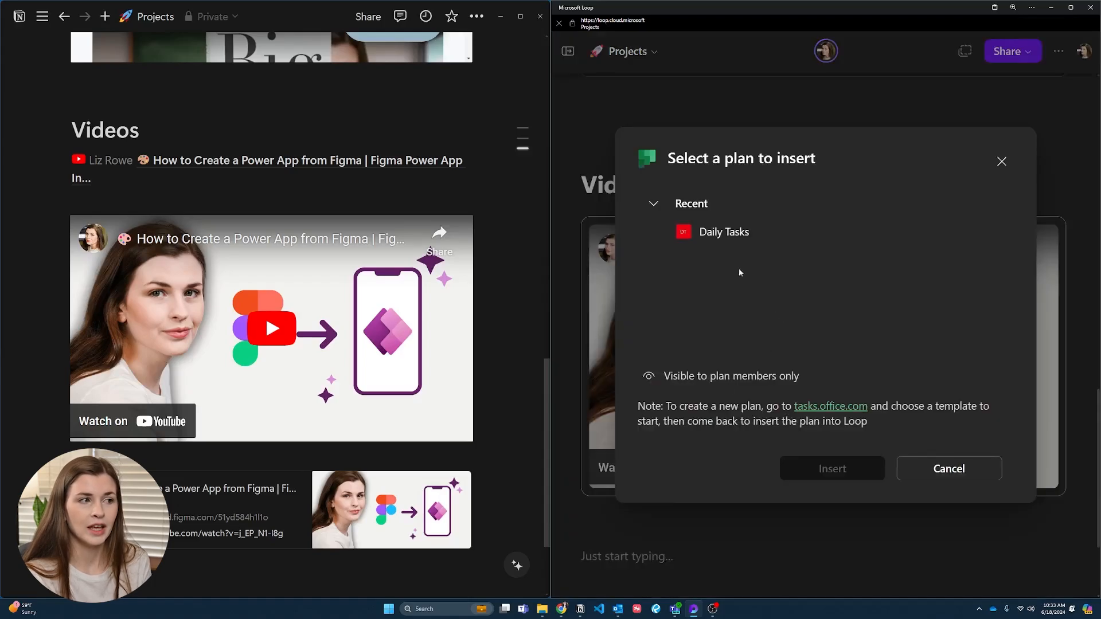
click(734, 238)
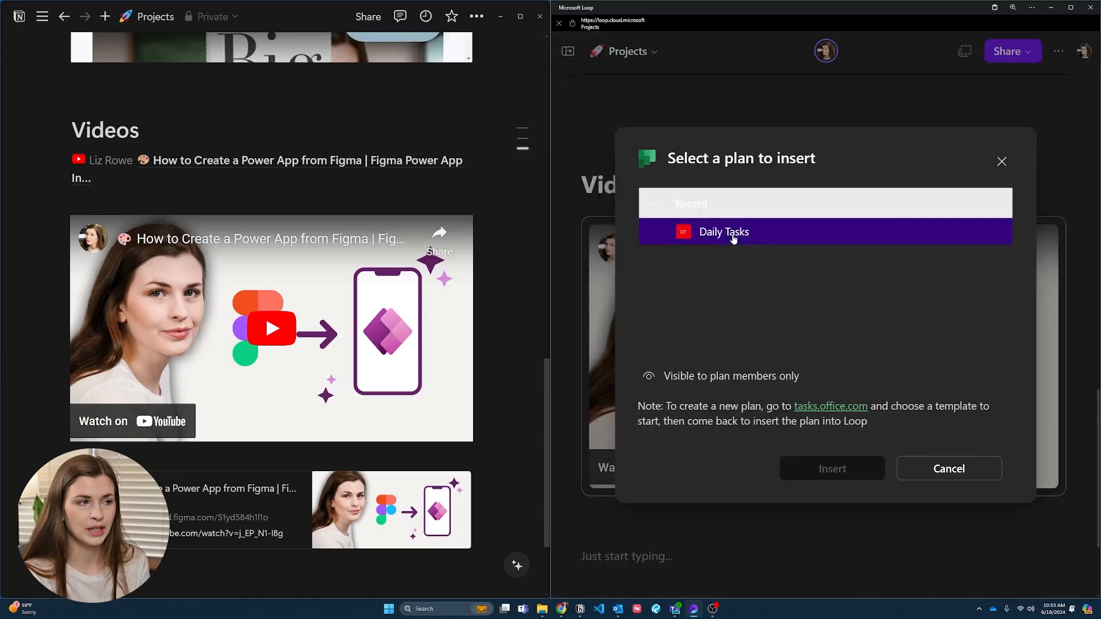
click(851, 469)
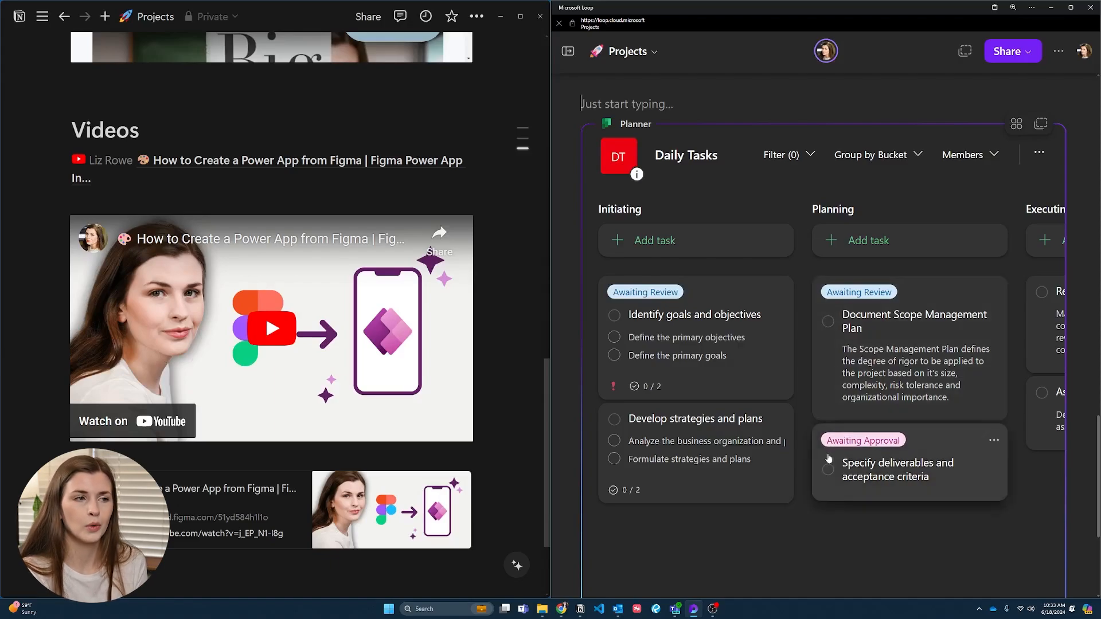
drag(887, 392, 759, 319)
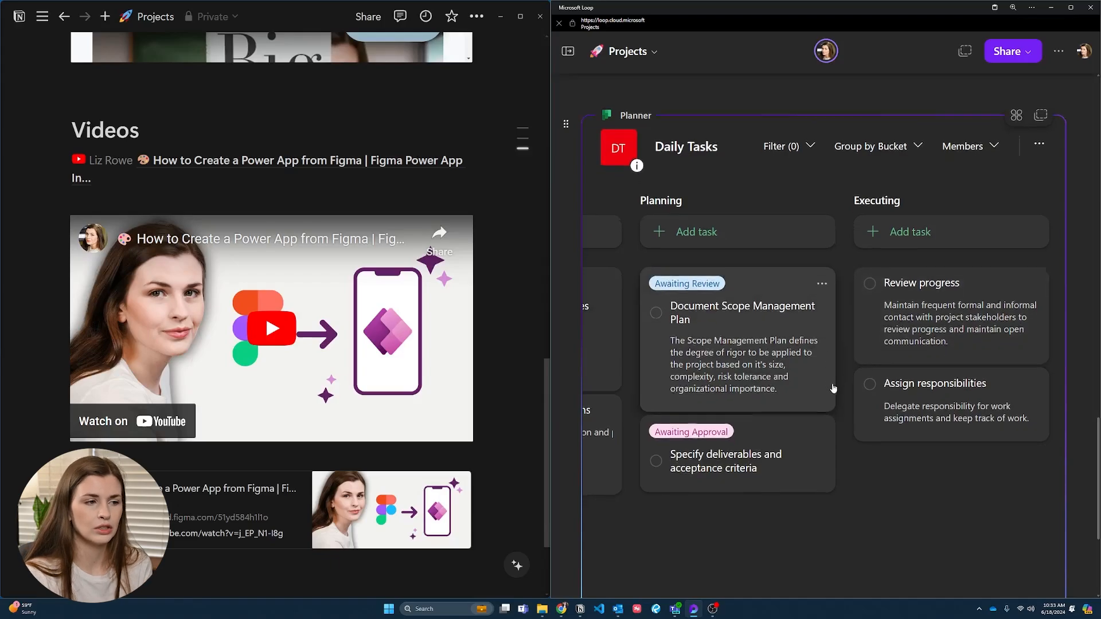
Step: Try to record a video below the Planner plan in Loop, allowing microphone and camera access, and return to the empty line
scroll(831, 386, down, 3)
click(829, 475)
text(/rec)
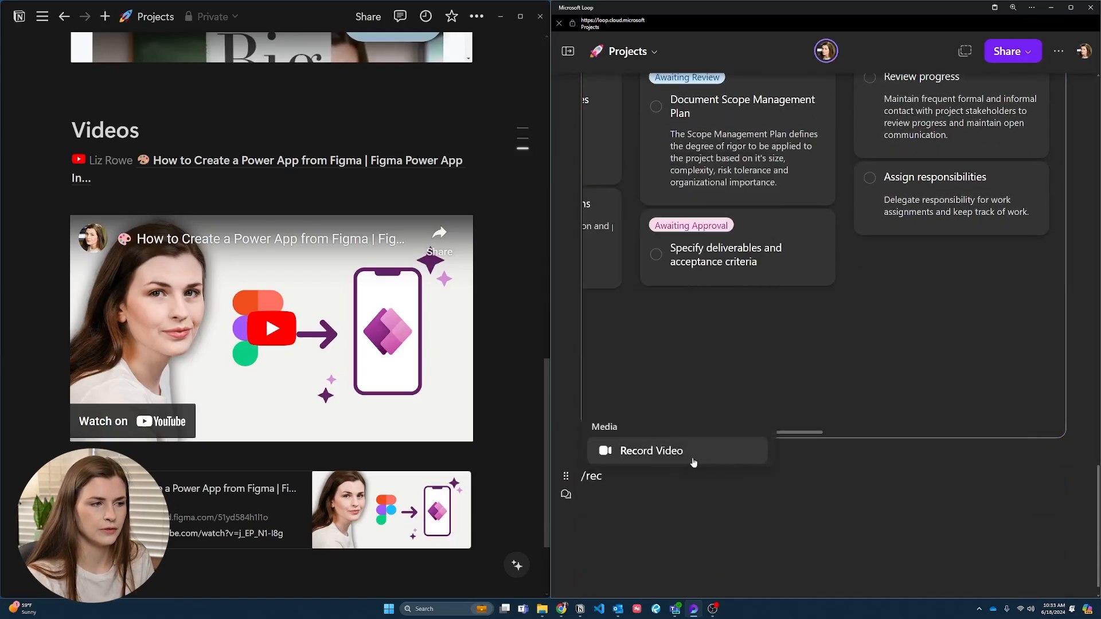
click(693, 459)
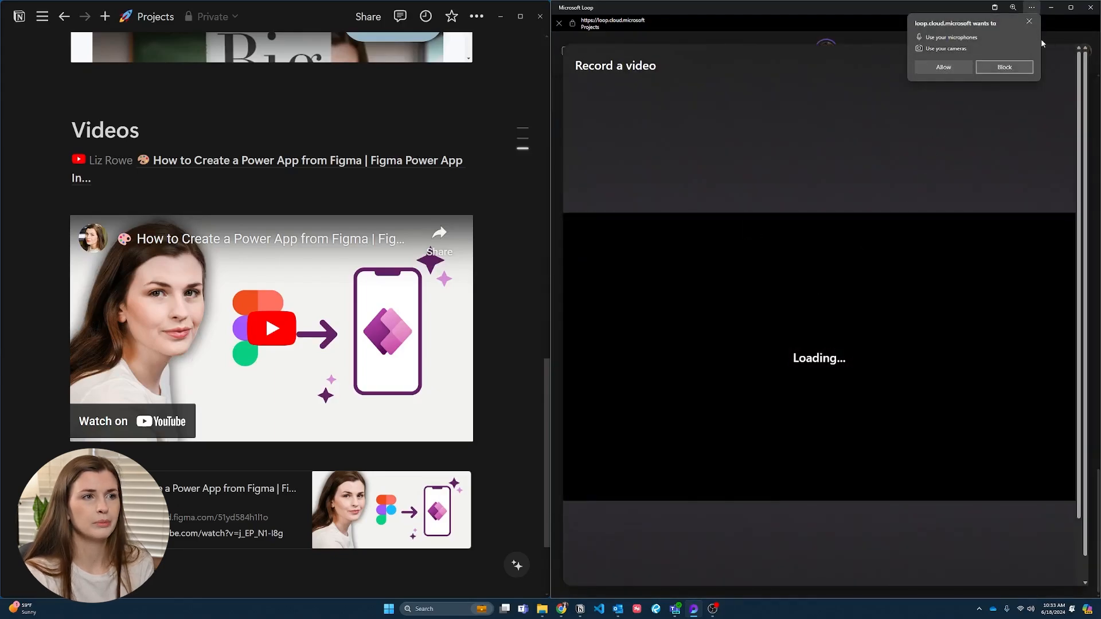
click(943, 67)
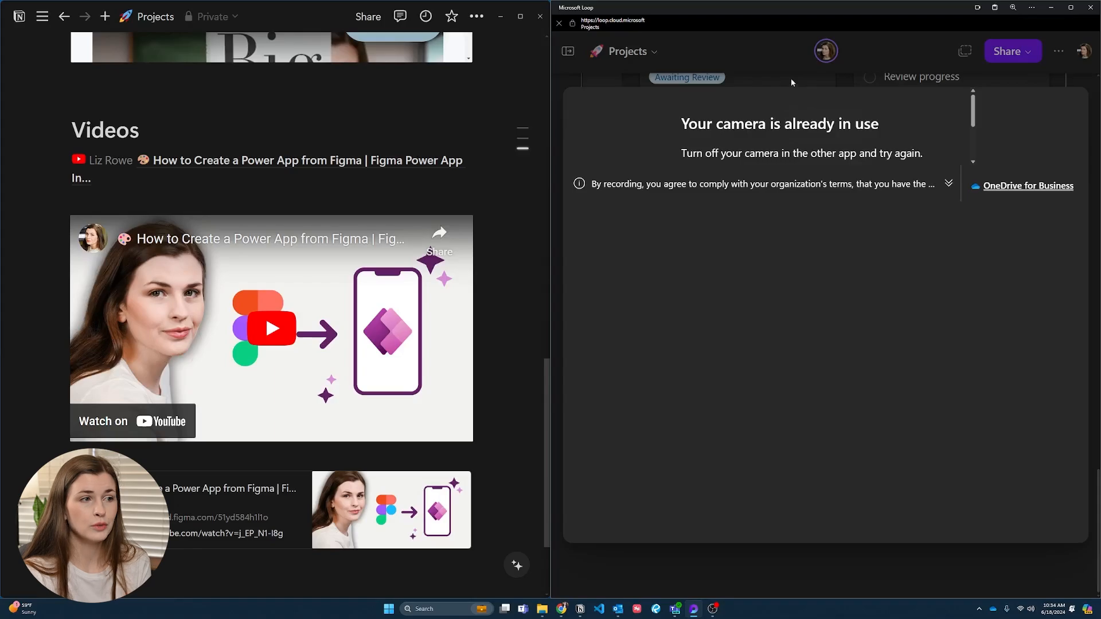
scroll(848, 77, down, 1)
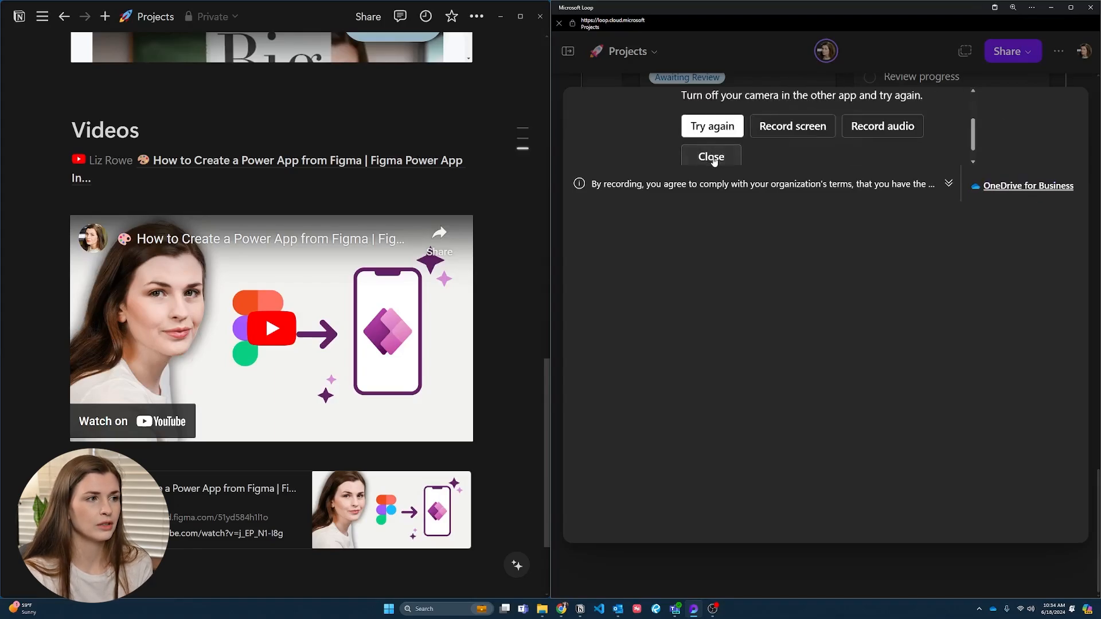
click(731, 160)
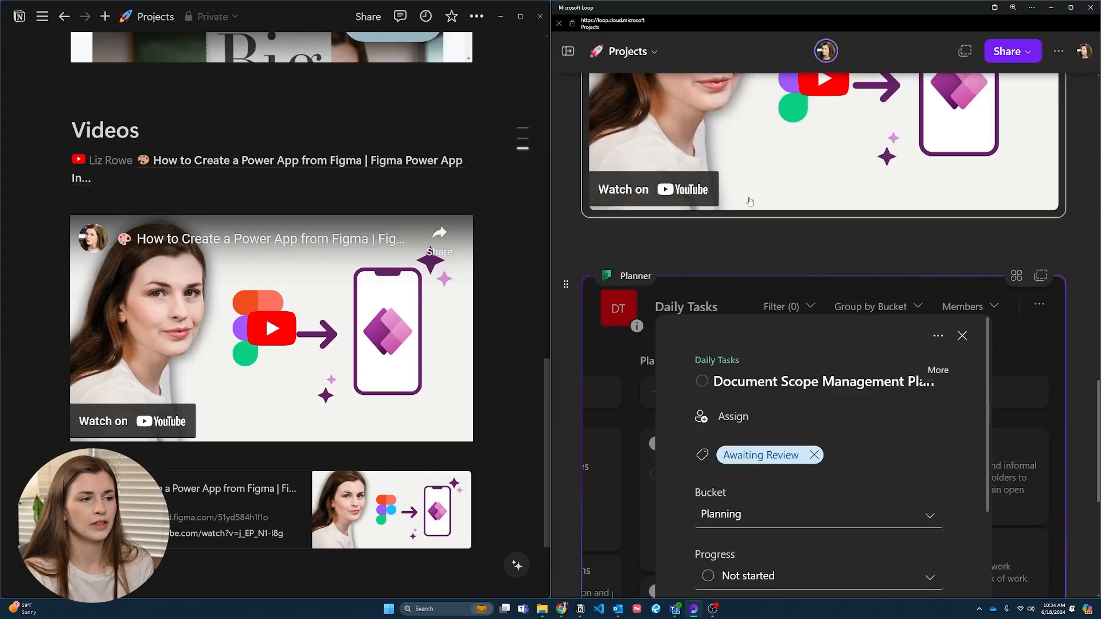
scroll(849, 398, down, 5)
scroll(1061, 490, down, 5)
click(1057, 486)
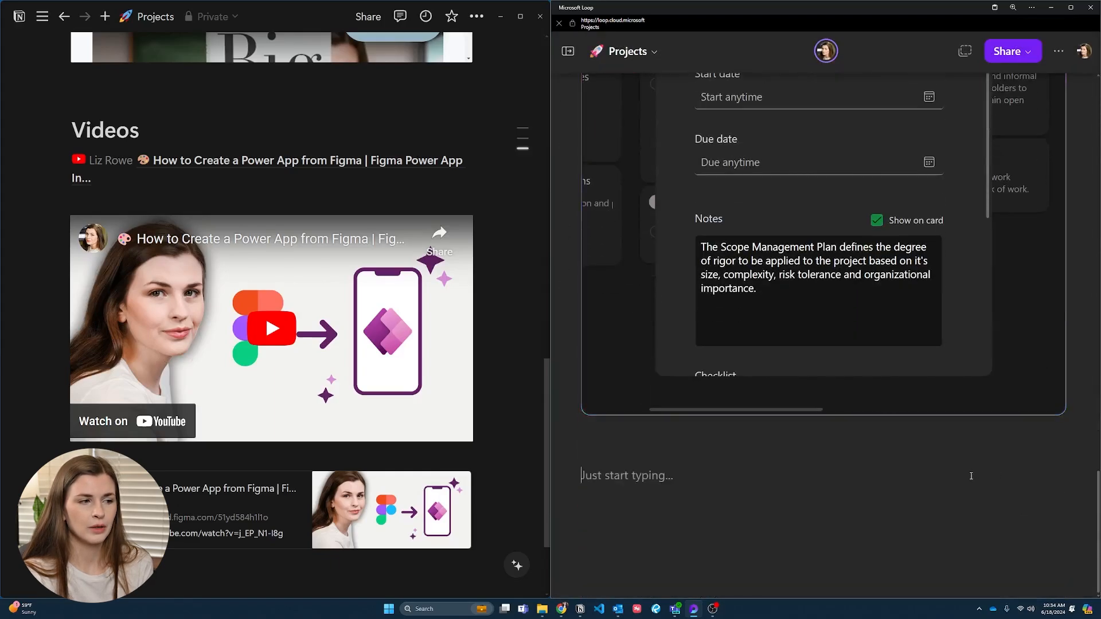